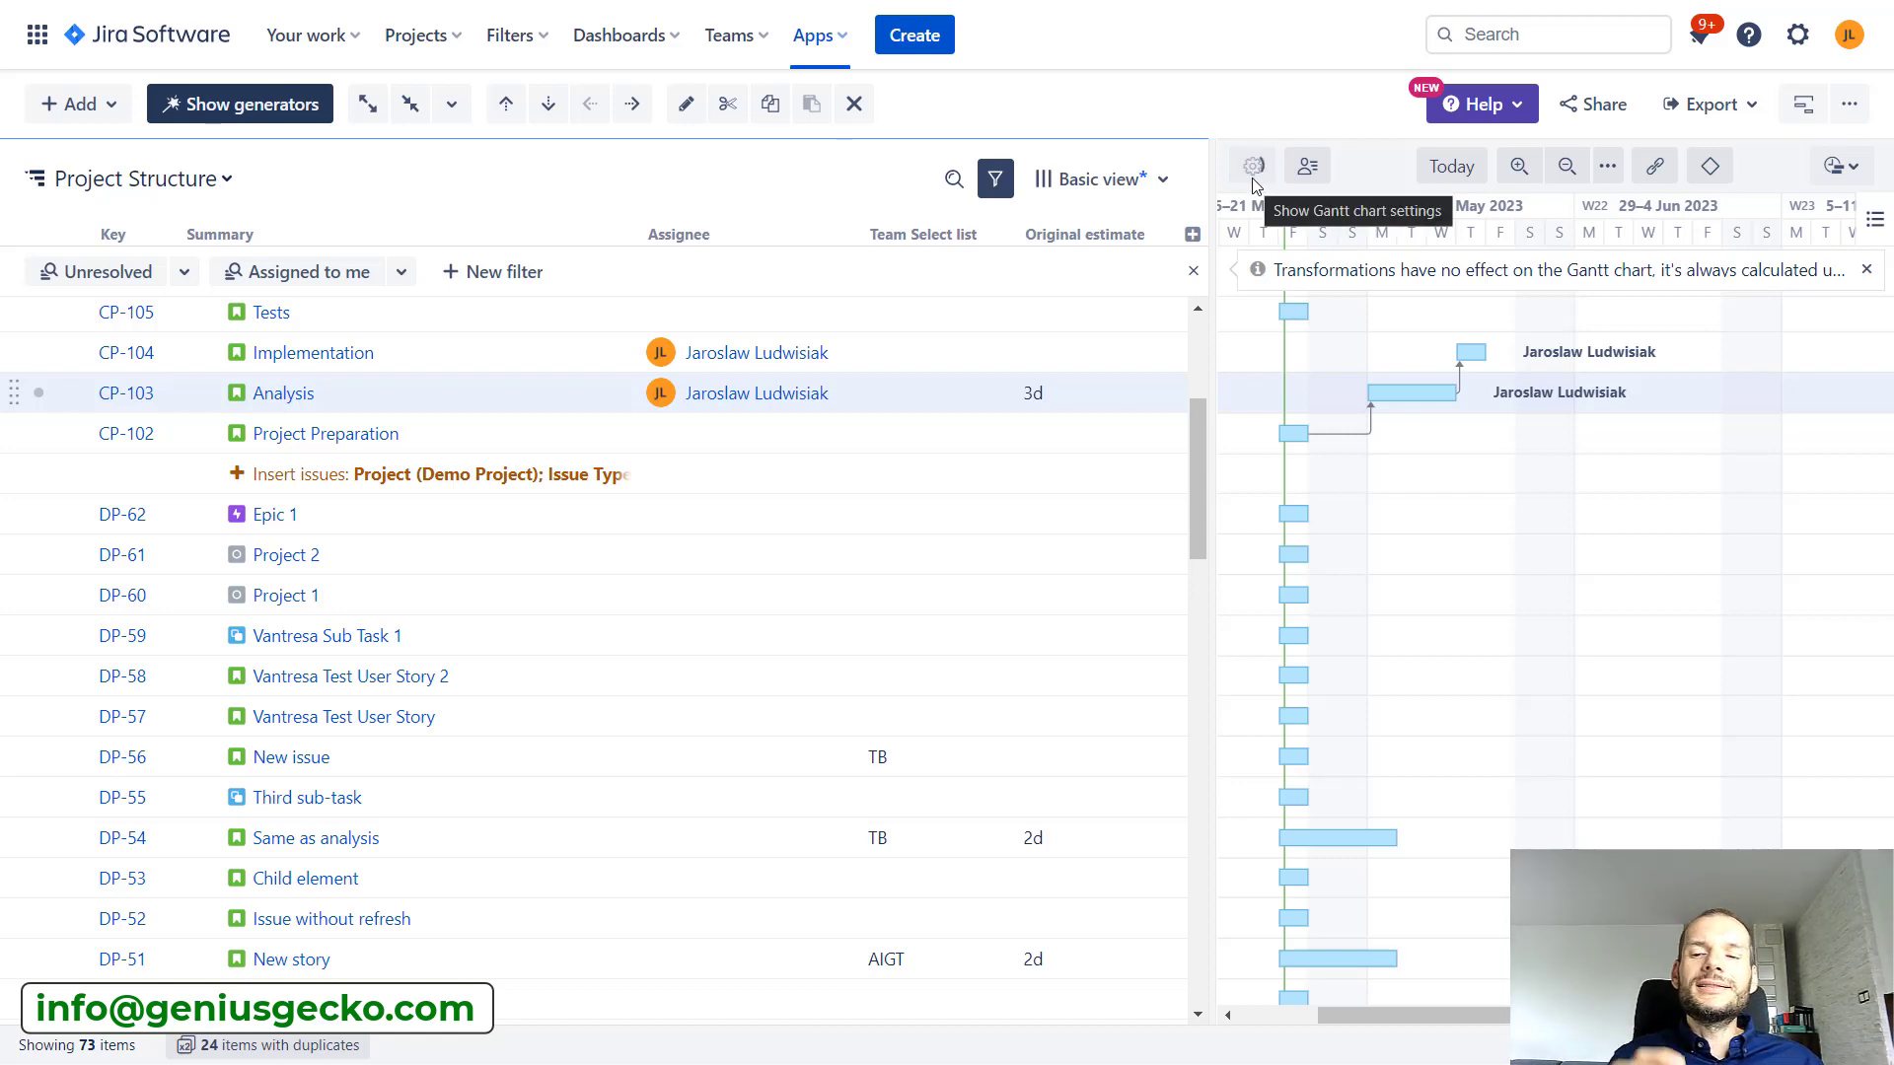
Review the scheduling, dependencies and resources sections of the structure's Gantt chart settings in a widened pane, and close the settings
click(1253, 172)
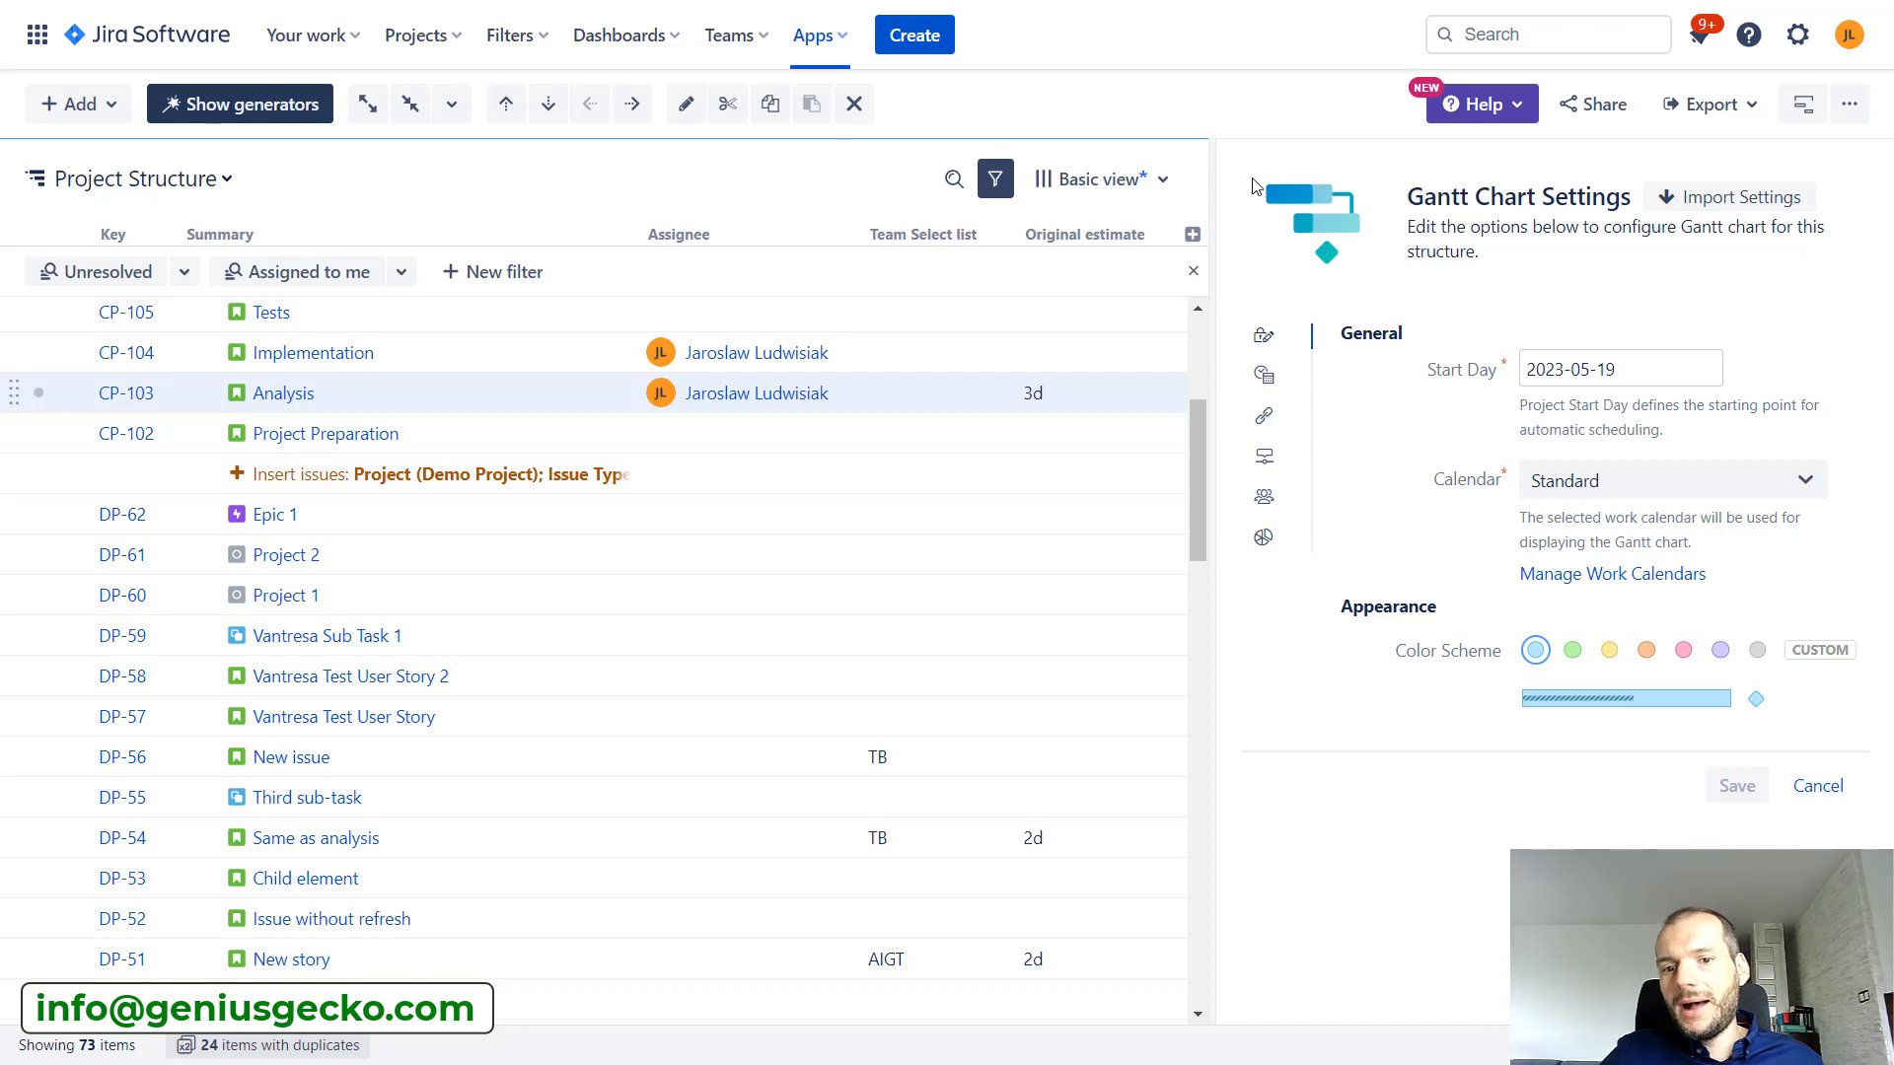
click(1263, 375)
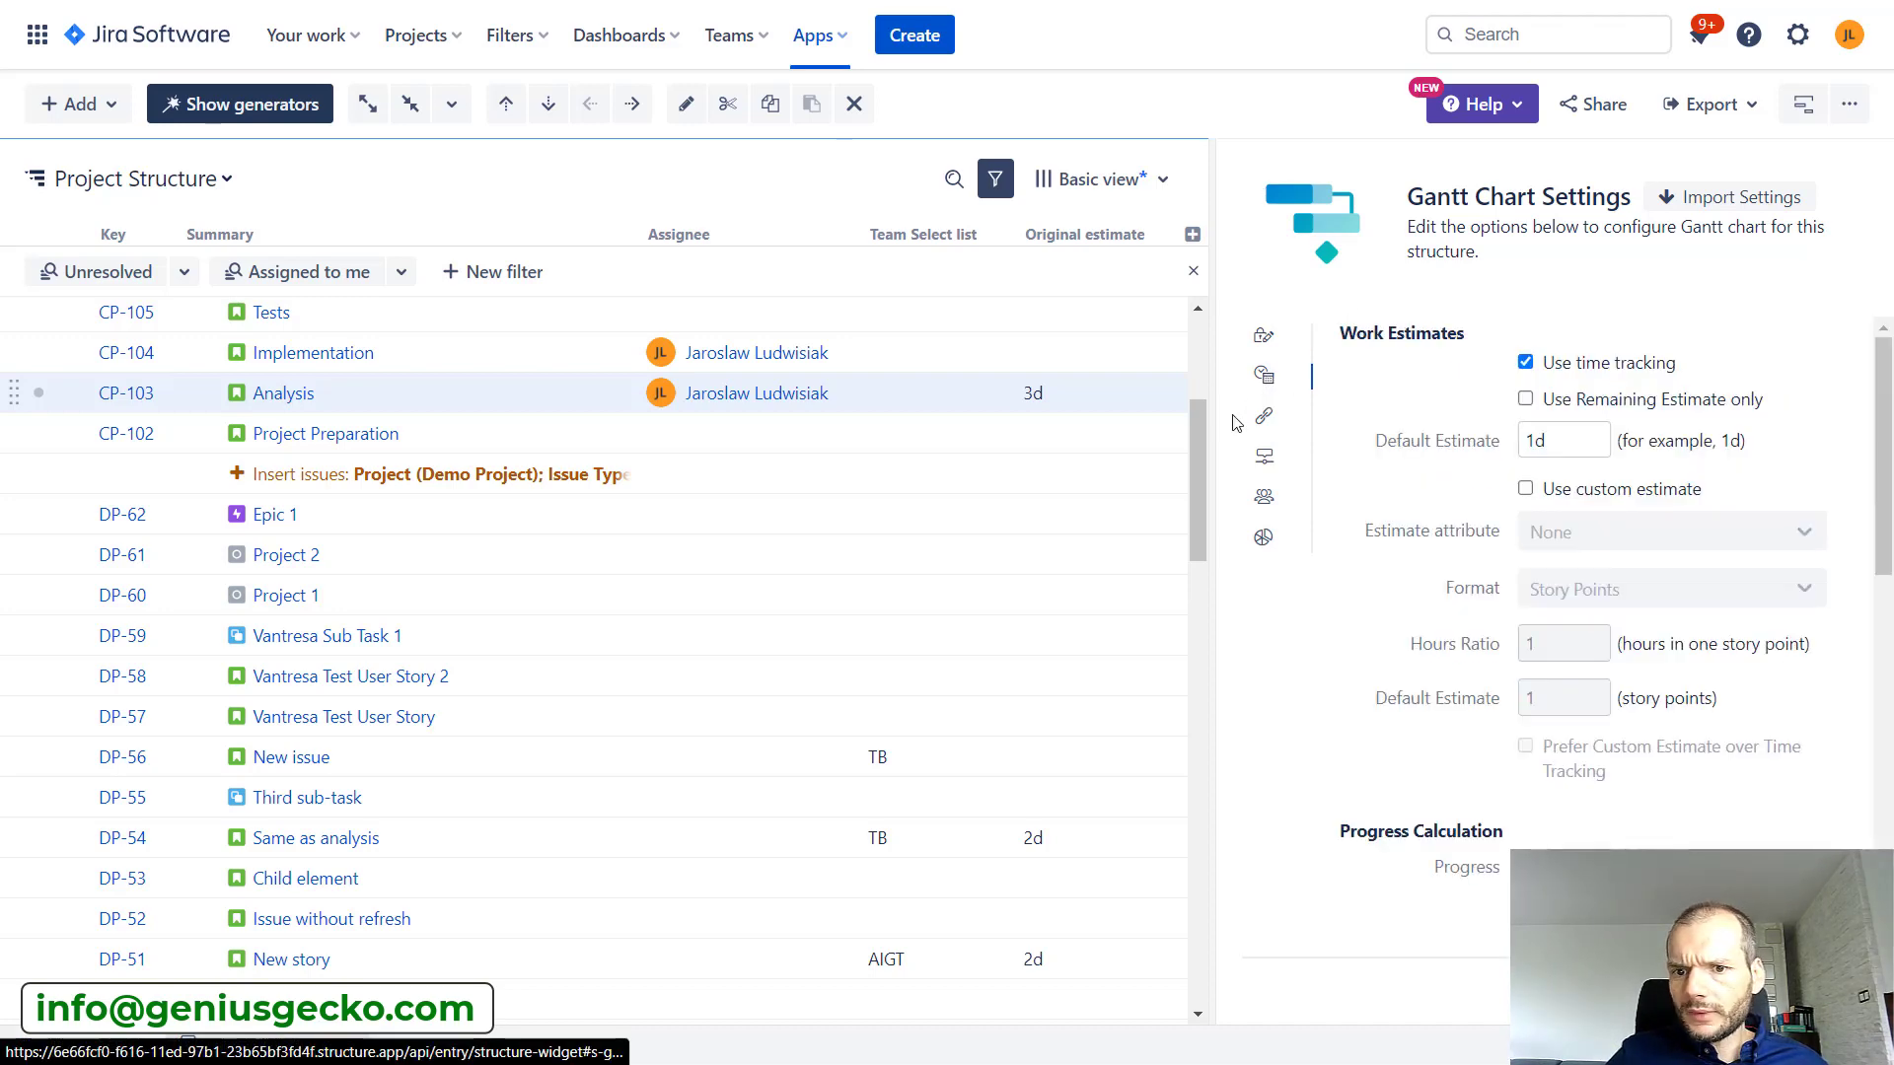
drag(1213, 421, 898, 421)
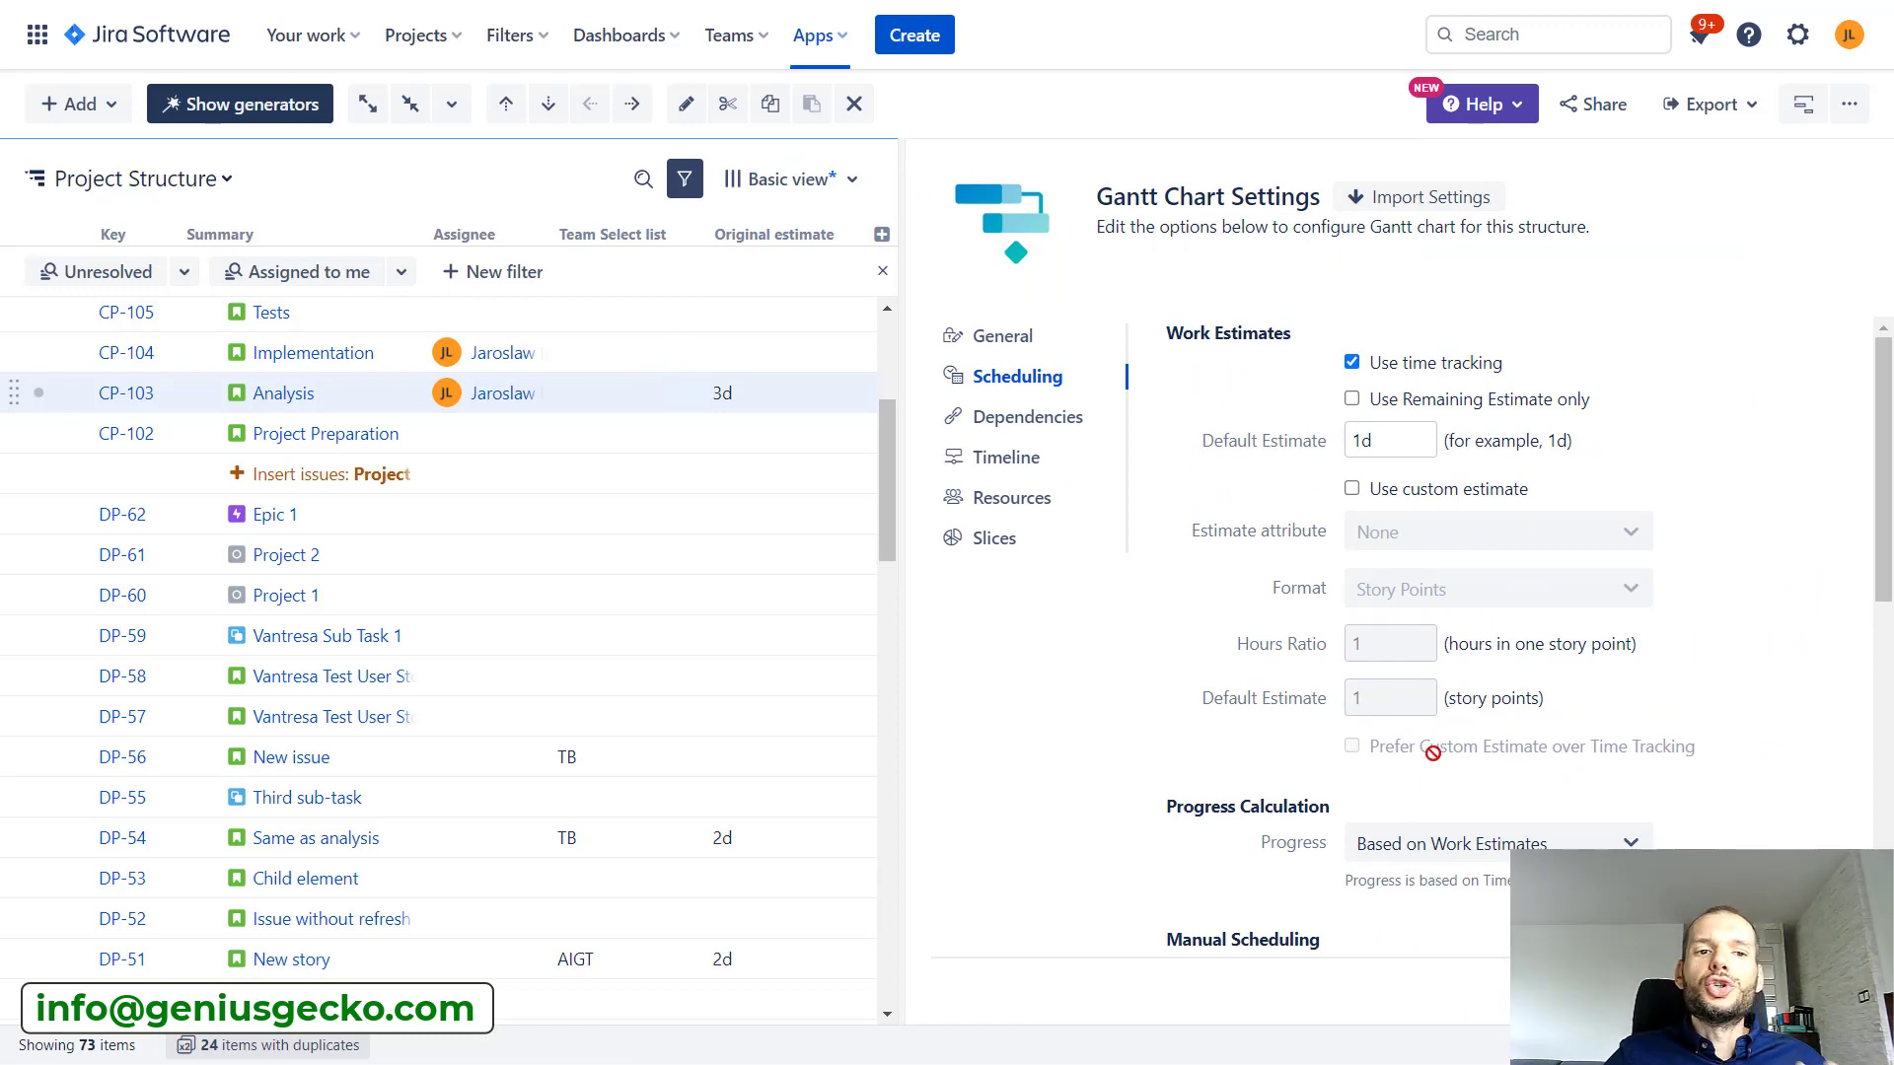
click(1067, 424)
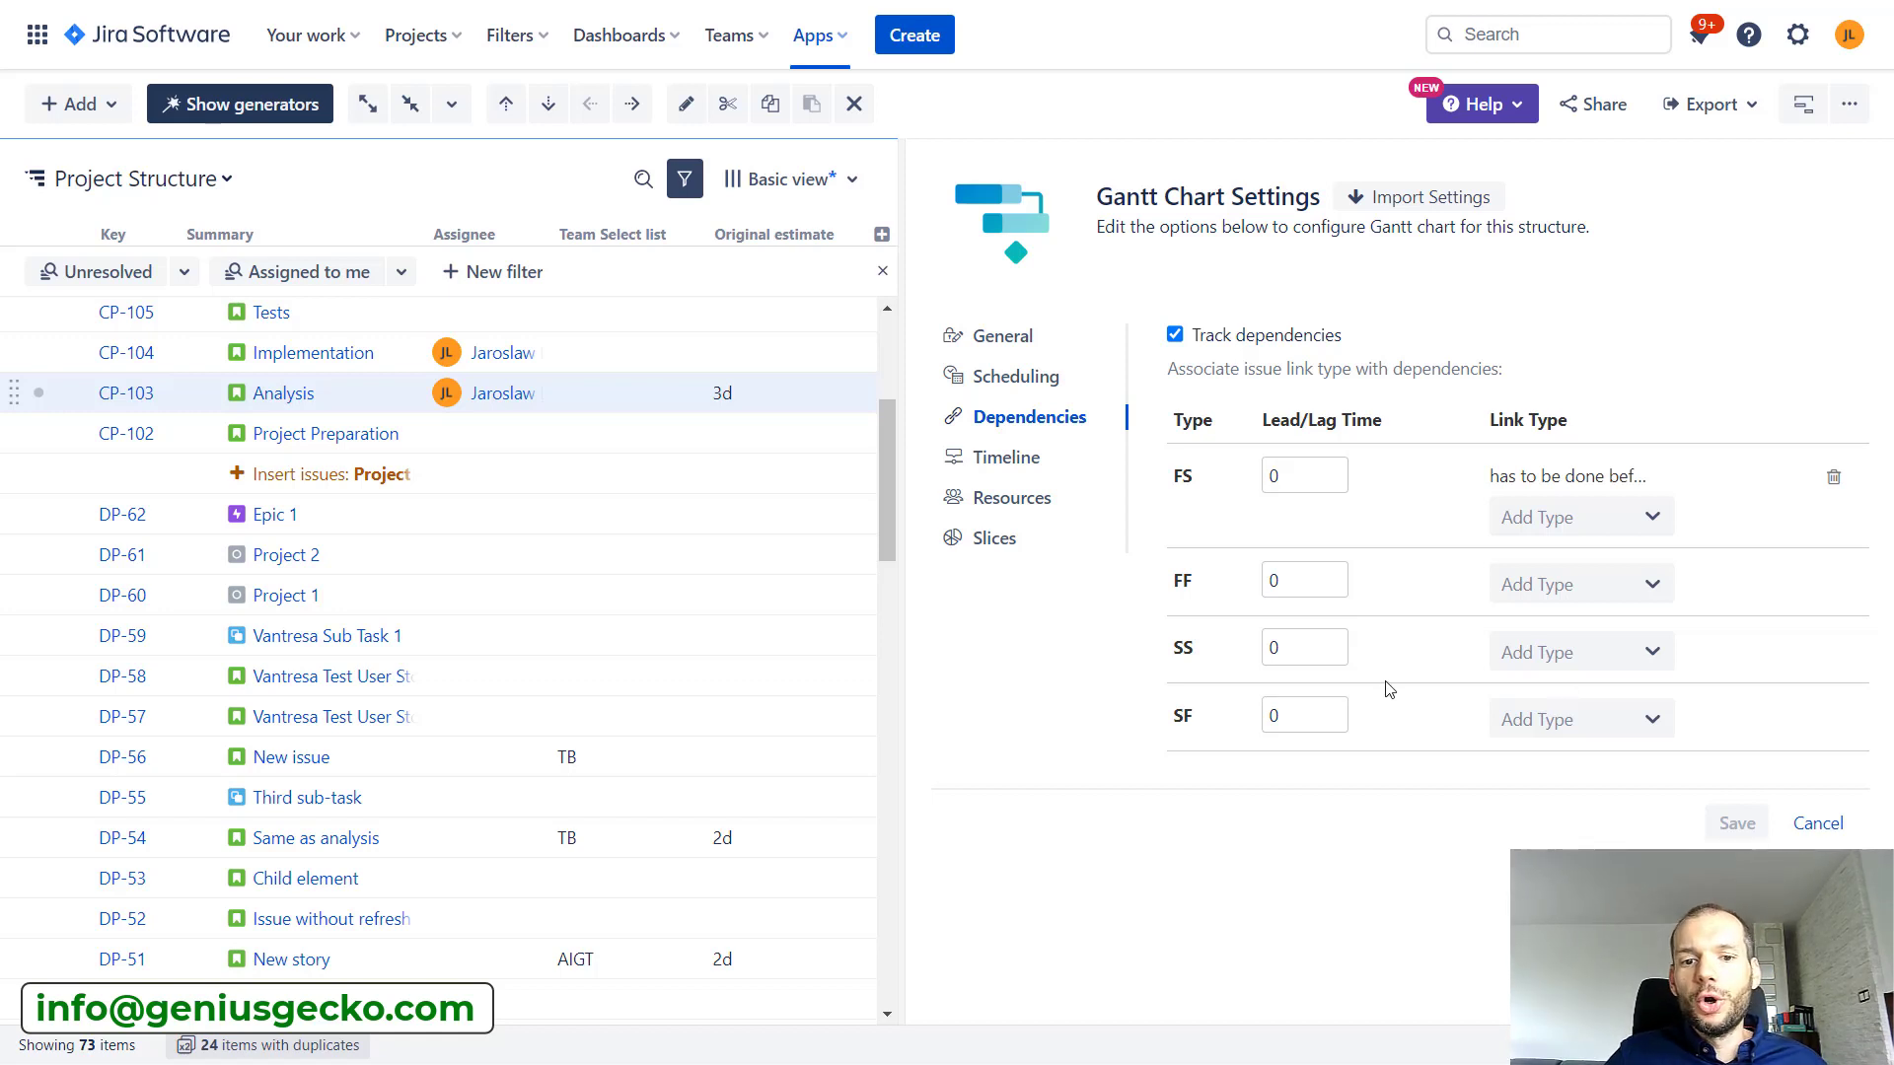
click(1014, 500)
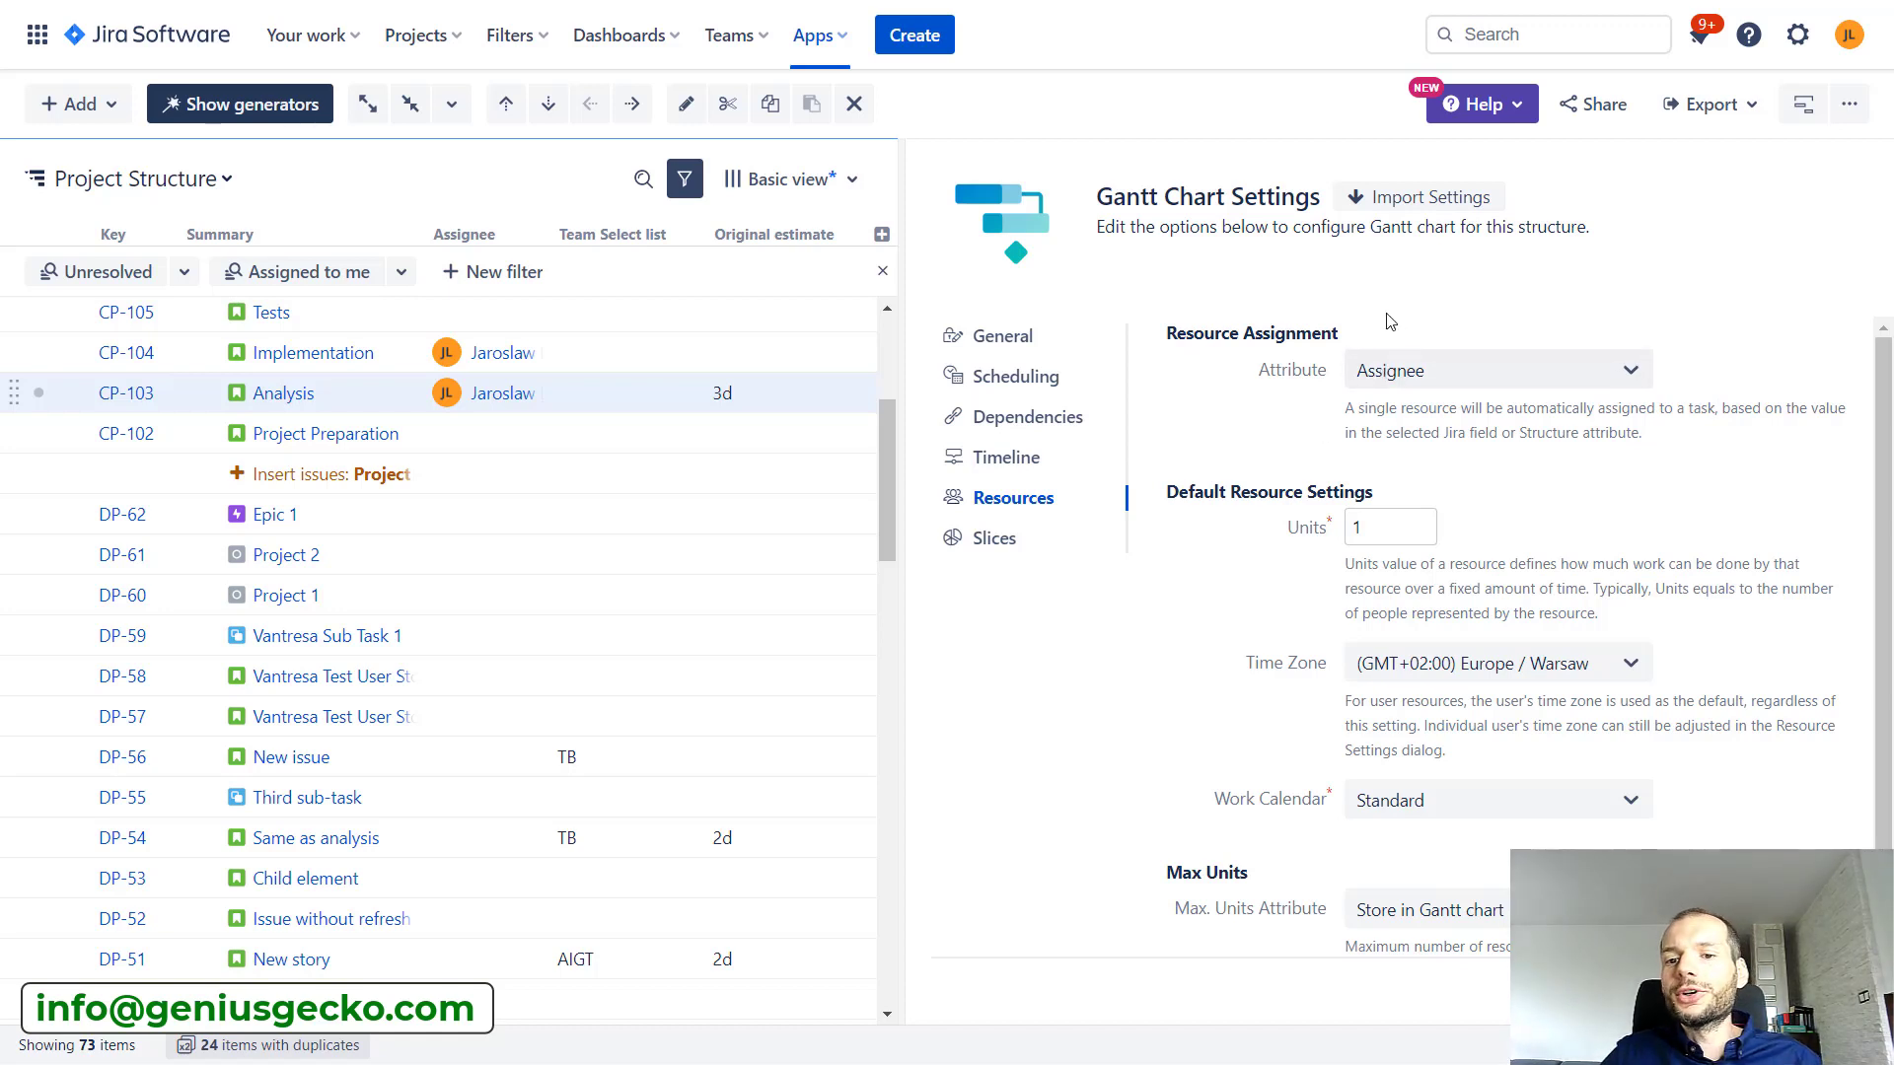
key(Escape)
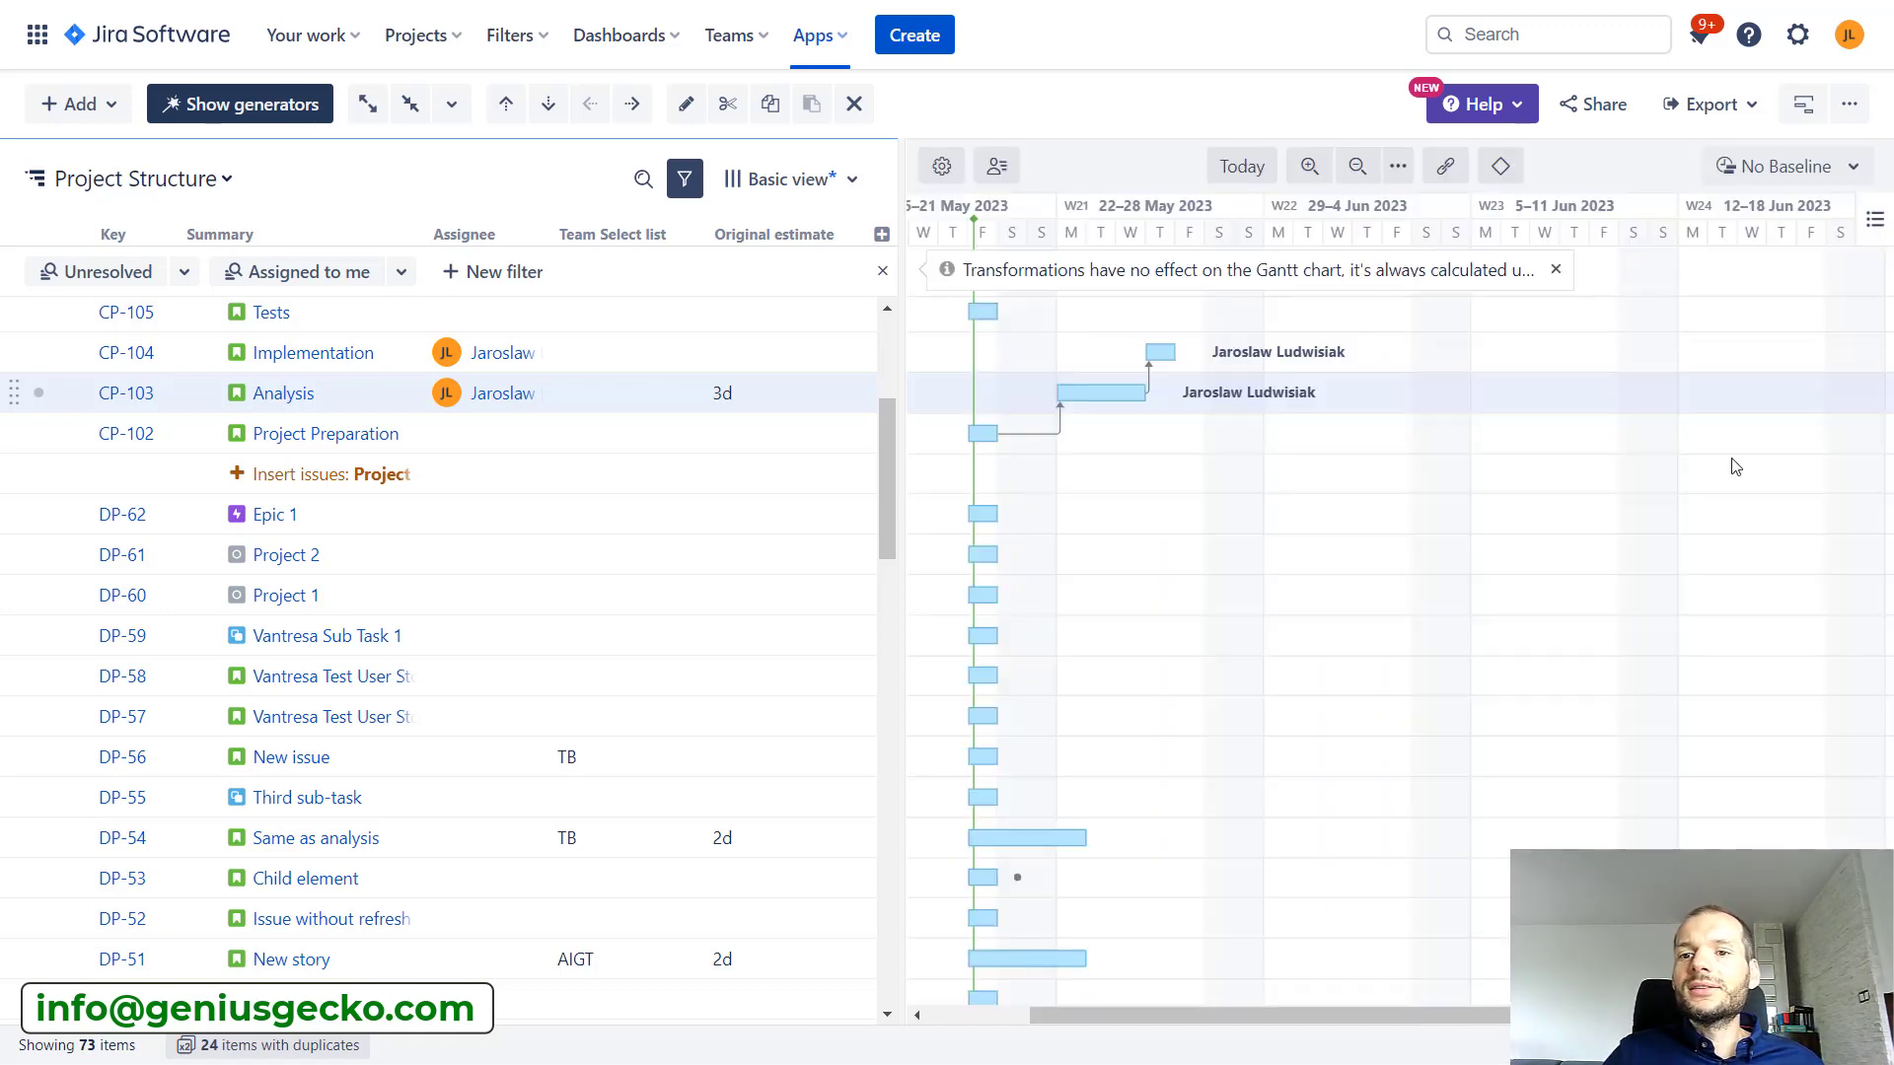
Switch the structure's layout to Gantt + Resources
click(1849, 104)
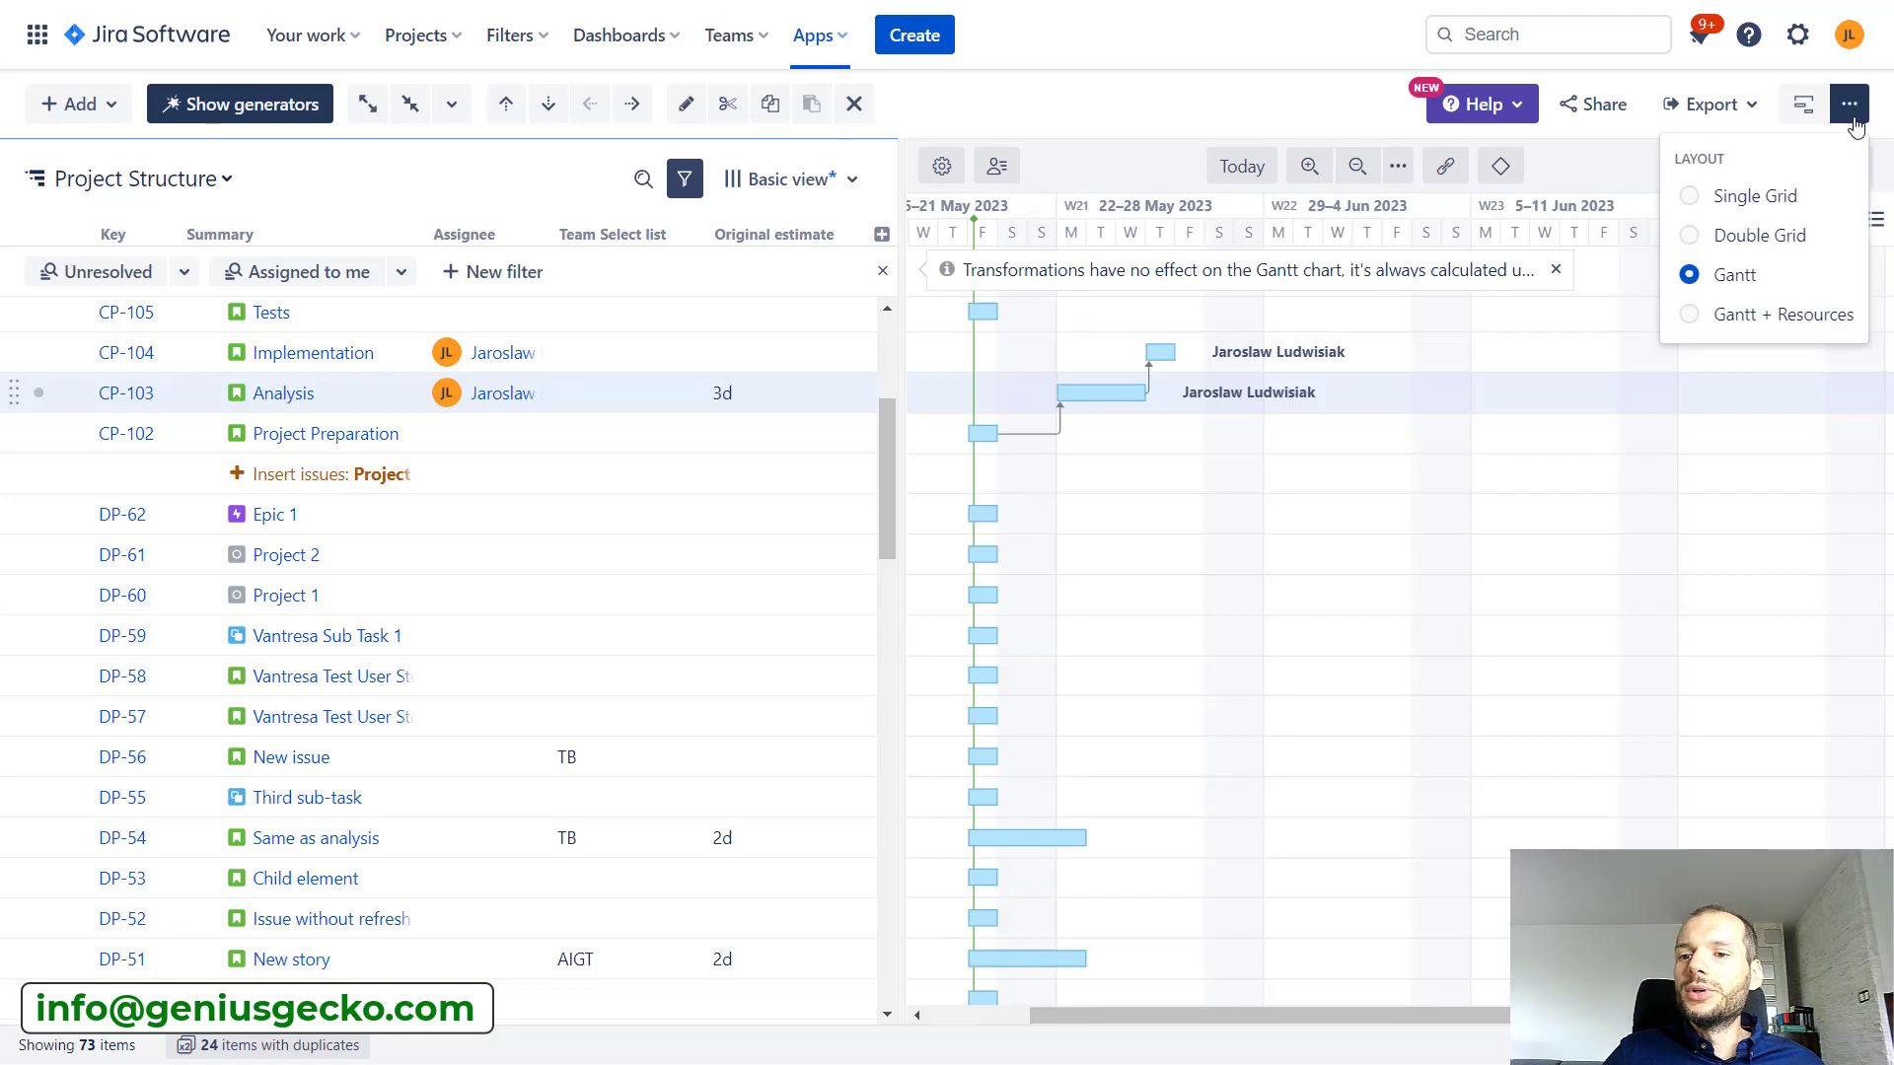
click(1825, 316)
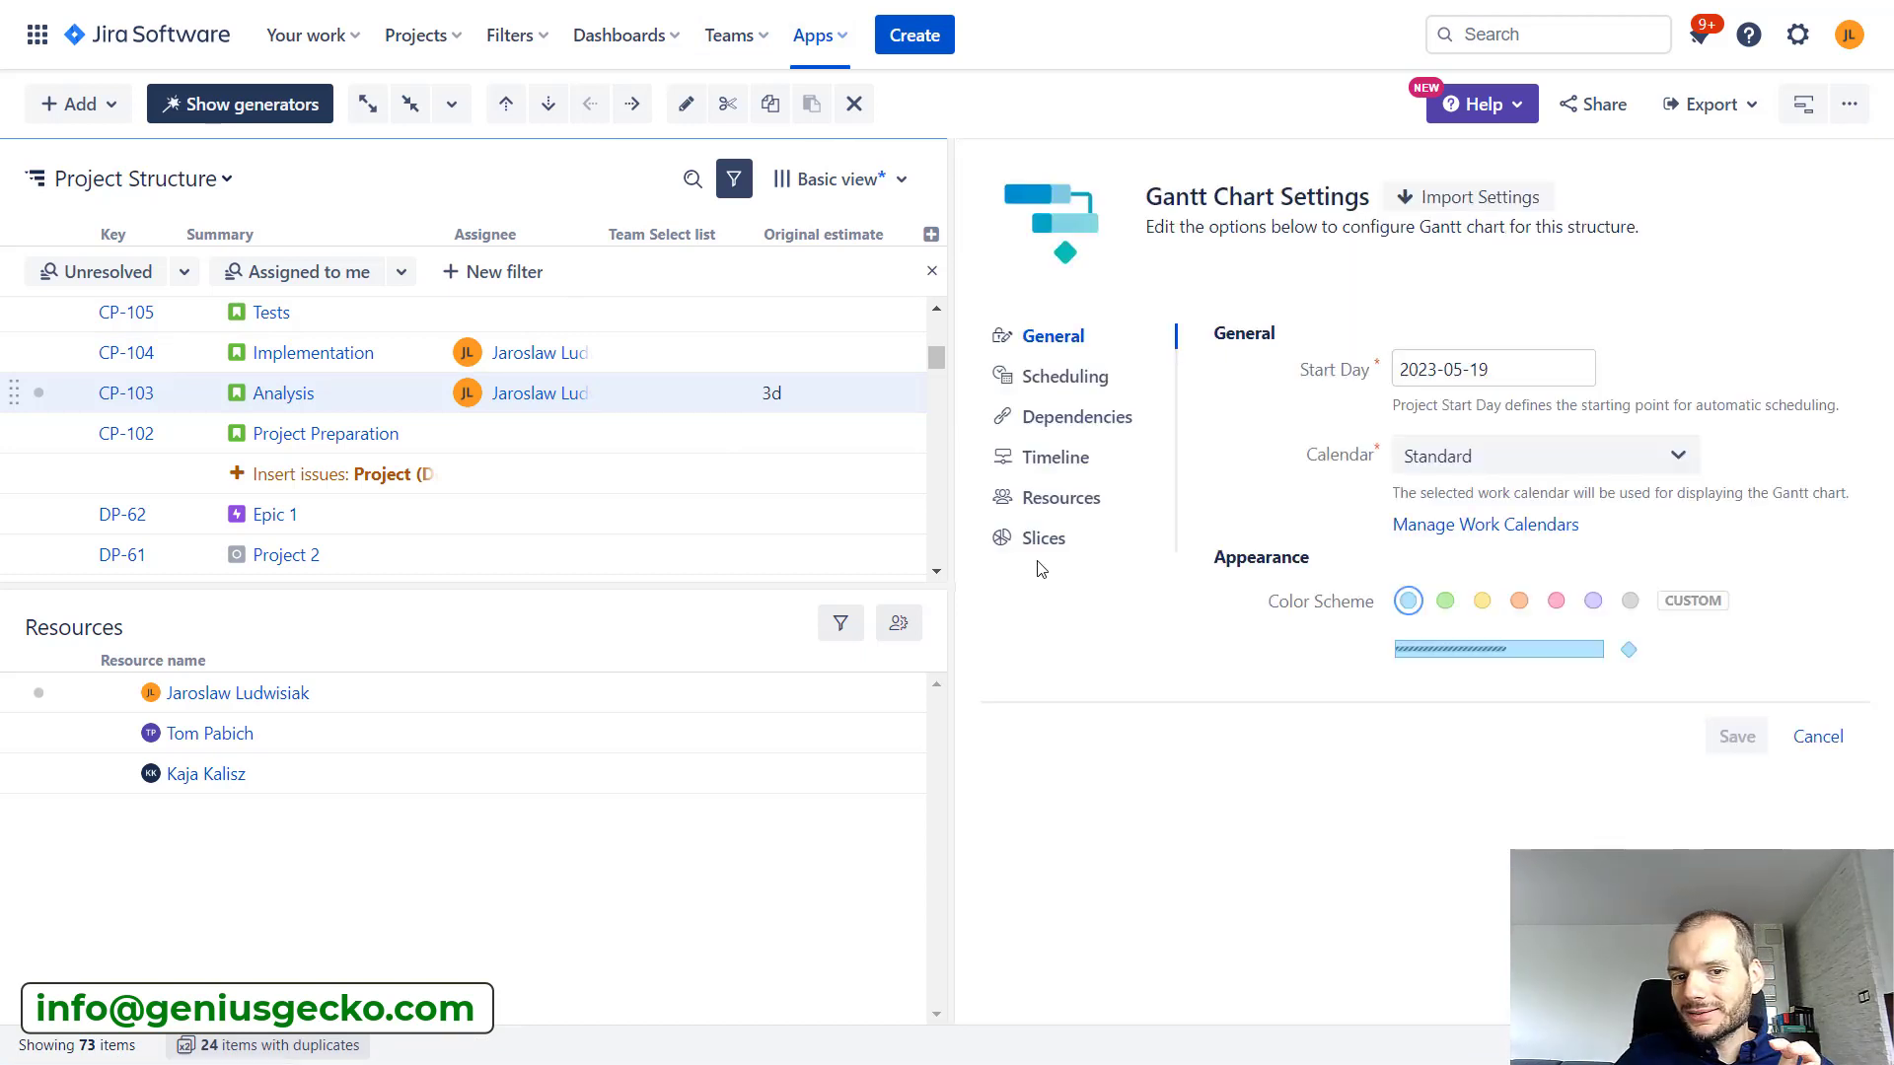
Start a new slice in the Gantt chart settings and name it "Team Resources"
click(1041, 556)
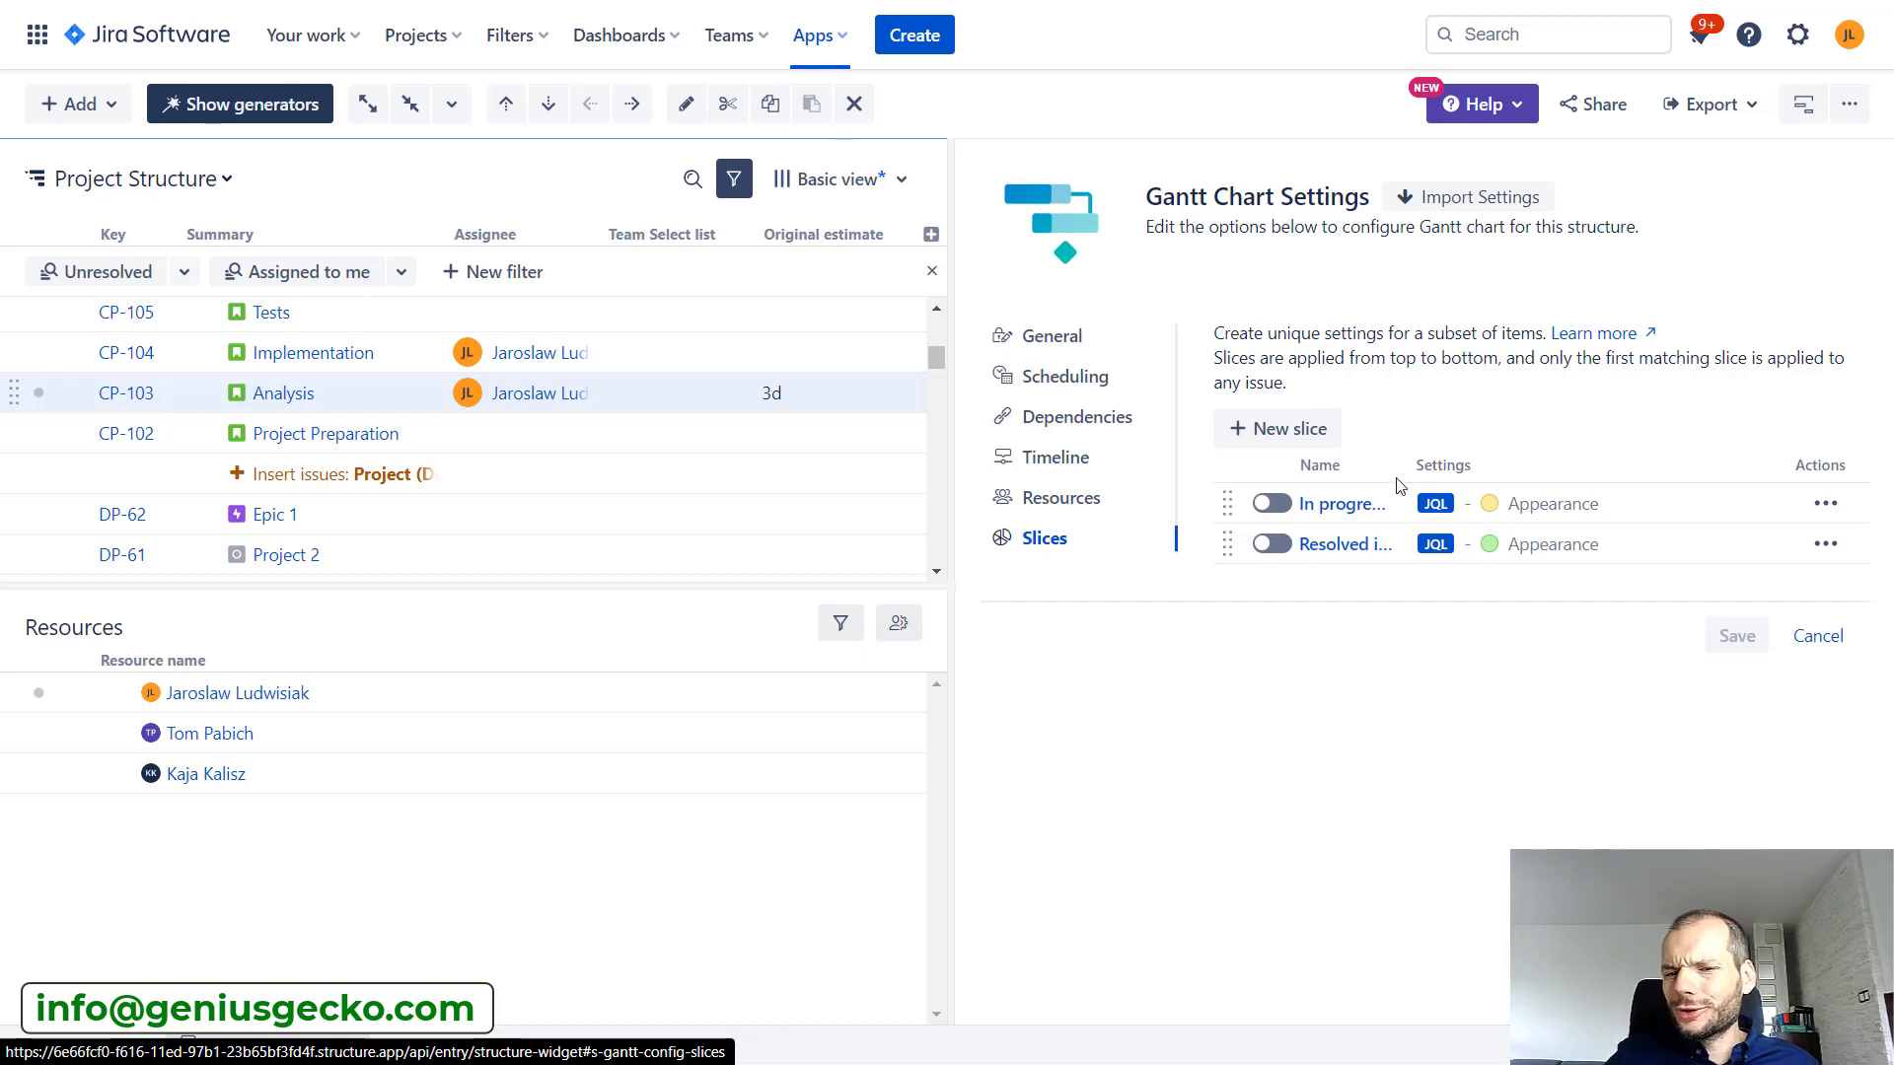
click(1260, 446)
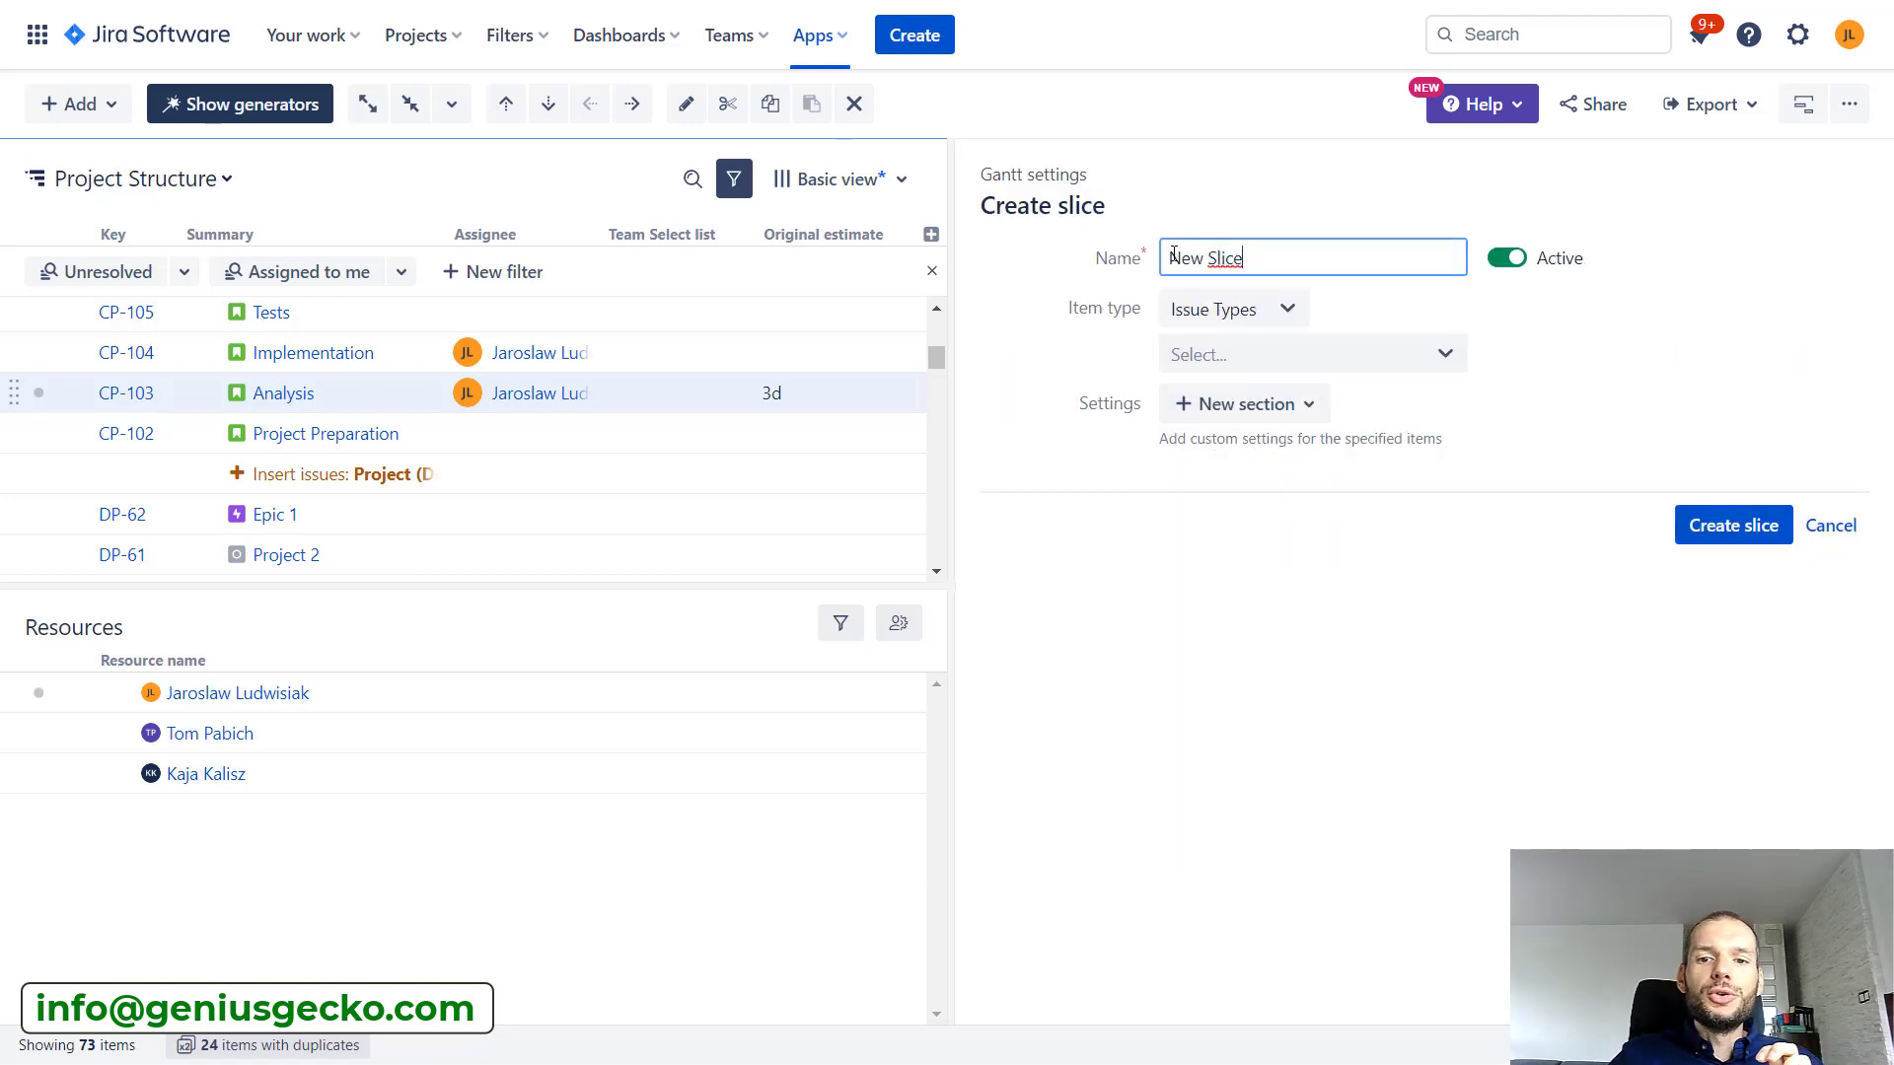
key(BackSpace)
key(BackSpace)
key(BackSpace)
key(BackSpace)
key(BackSpace)
key(BackSpace)
key(BackSpace)
key(BackSpace)
key(BackSpace)
text(T)
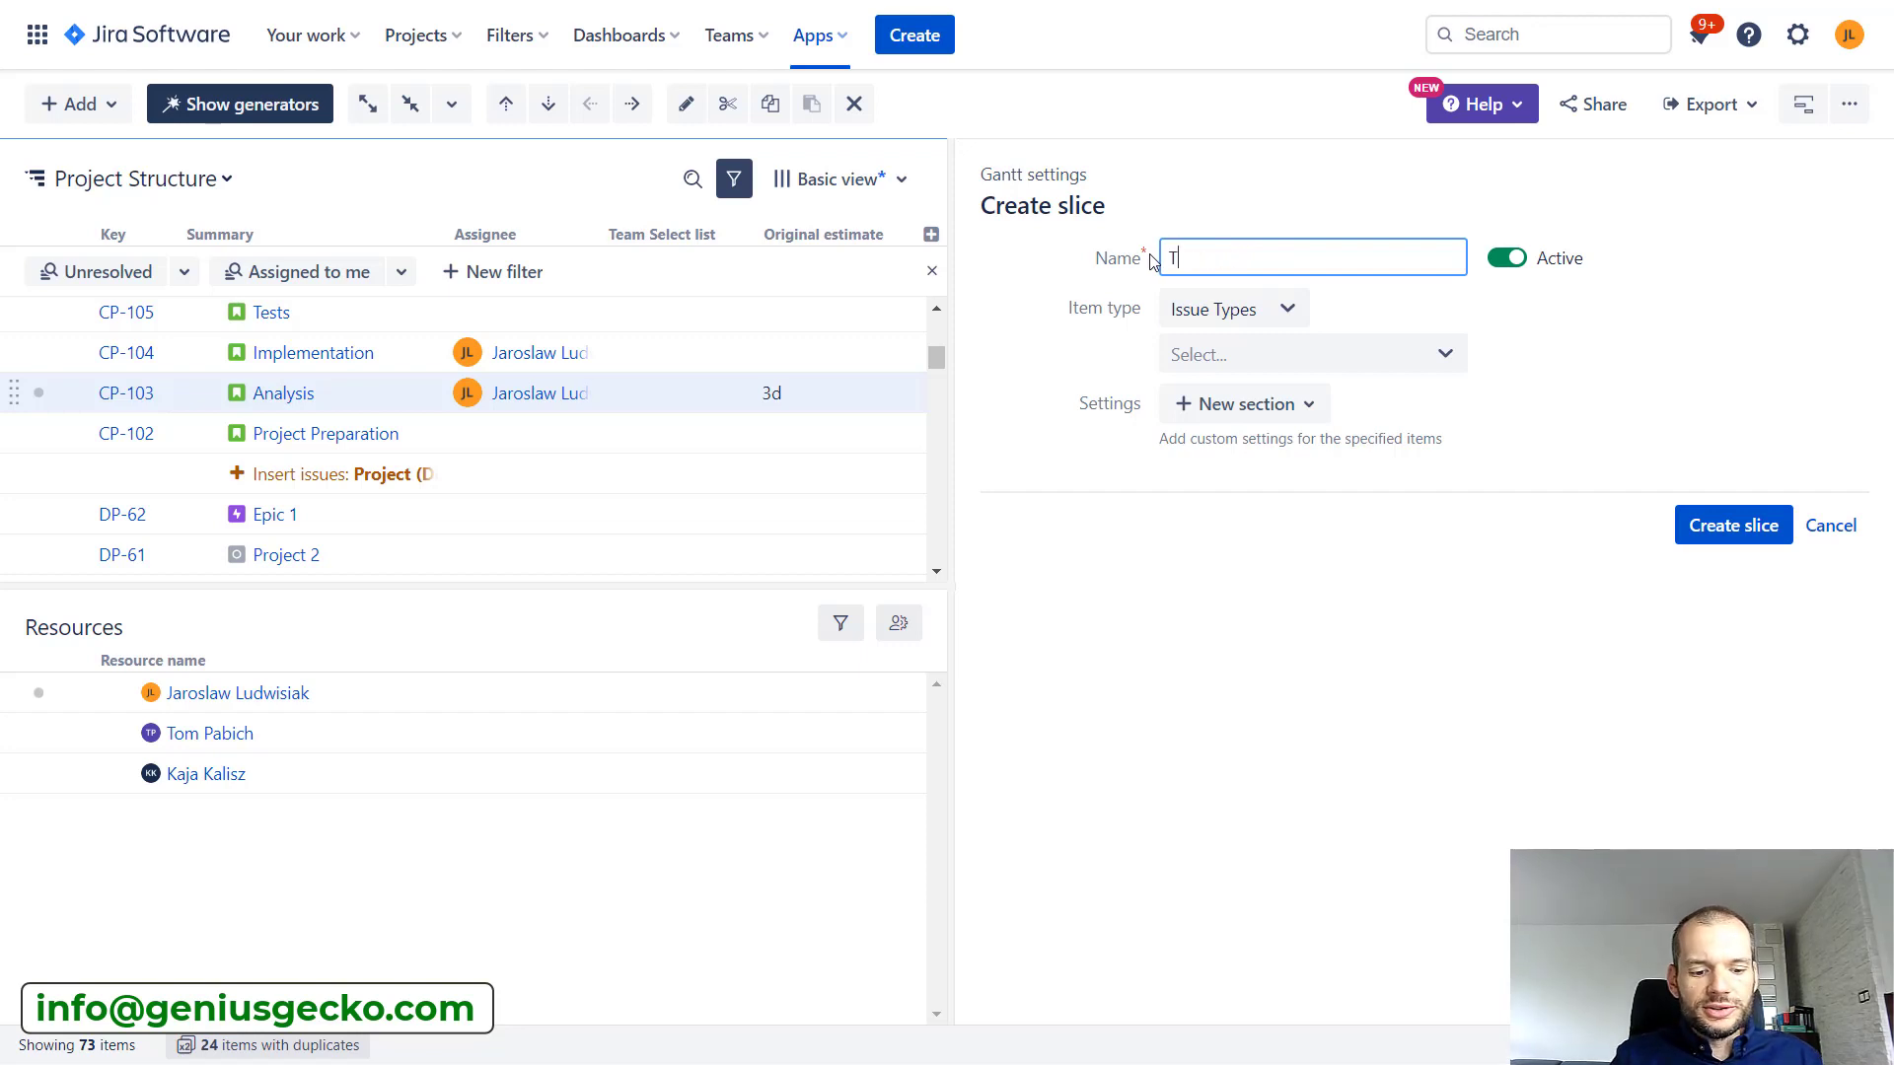
text(eam)
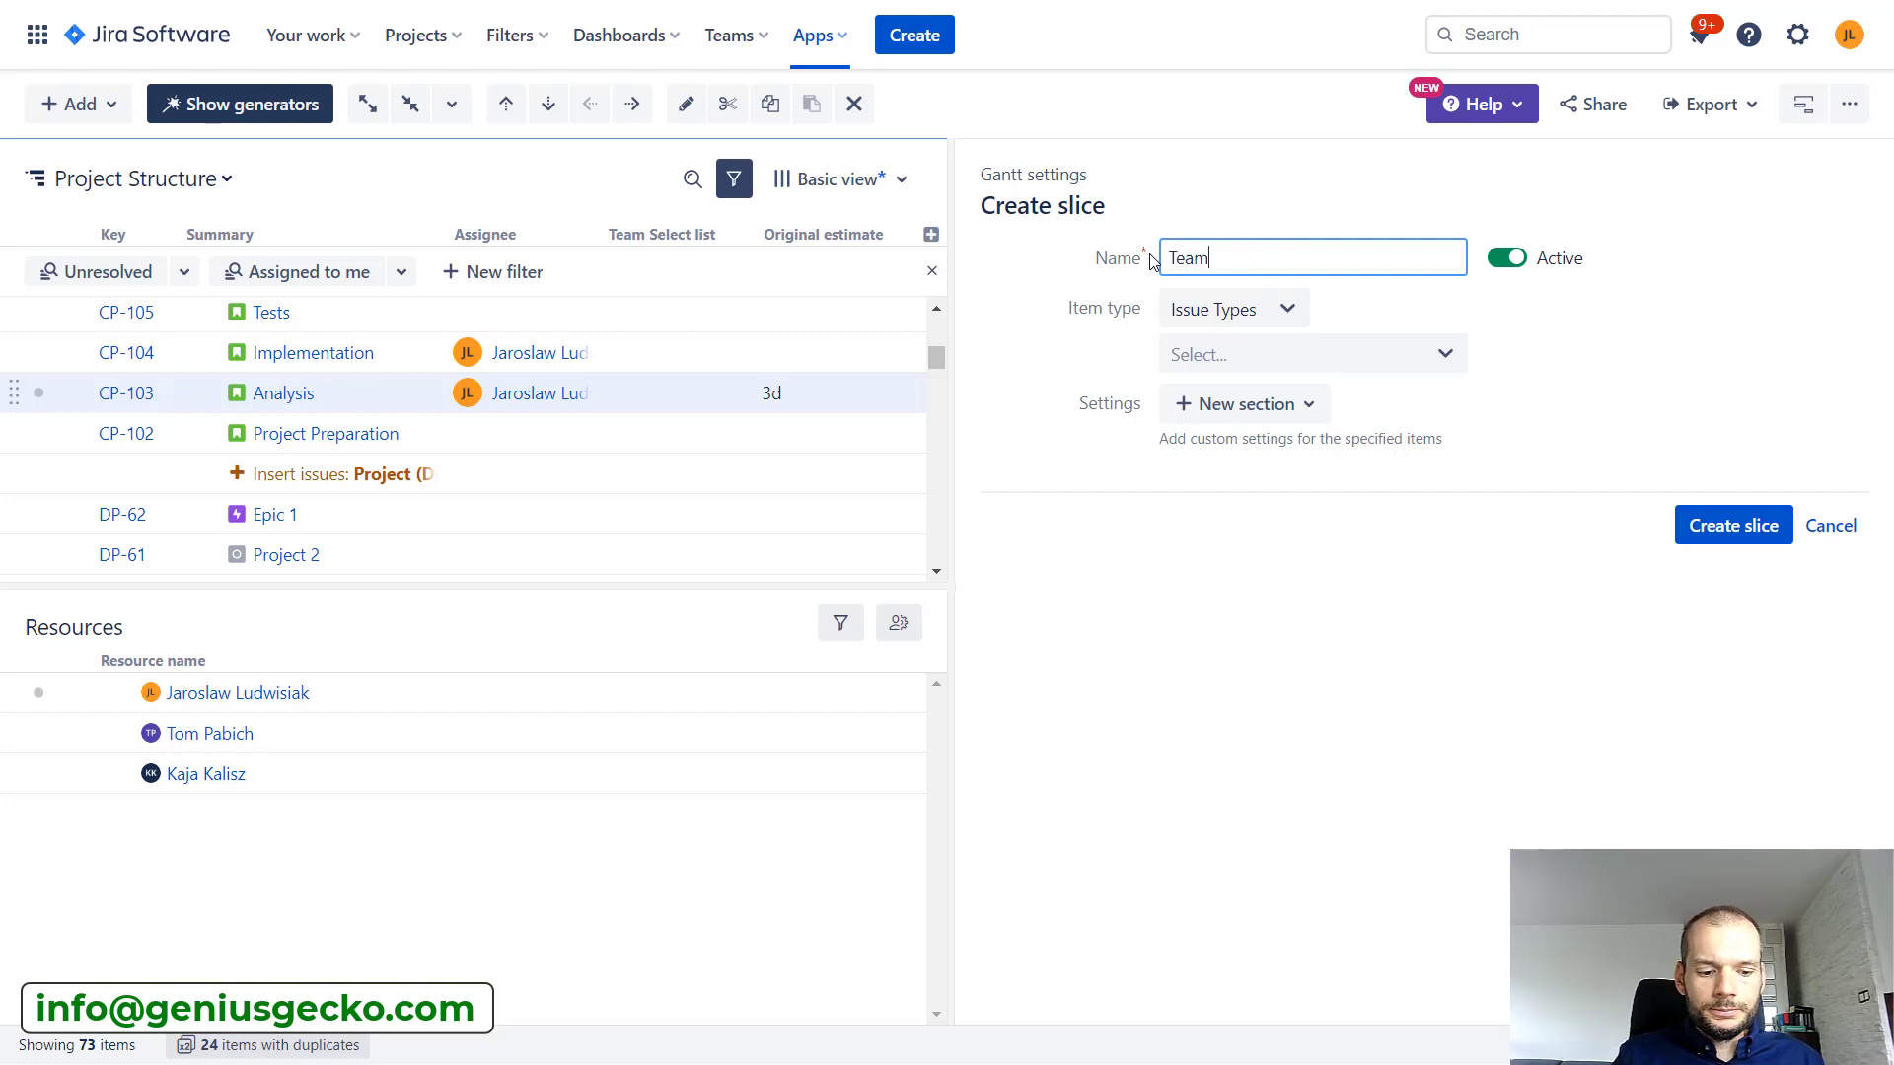
text( Resources)
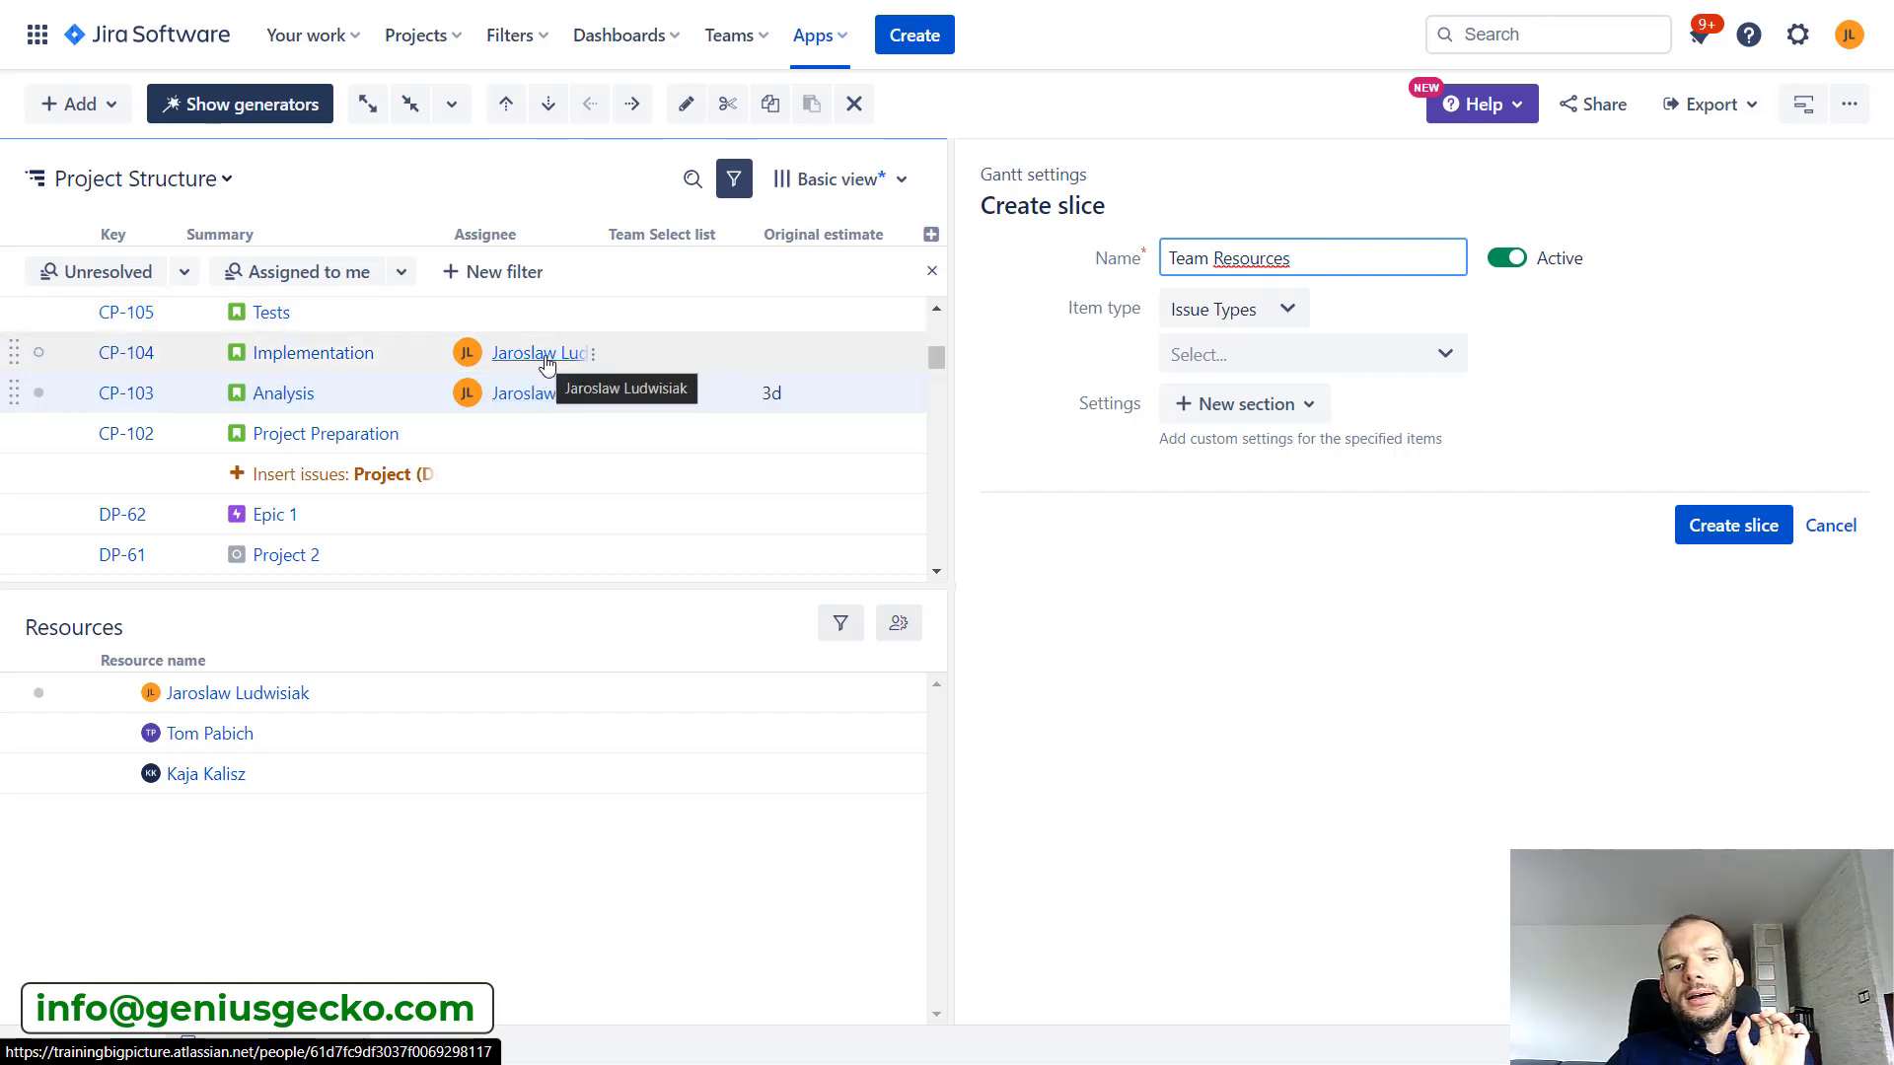
click(375, 239)
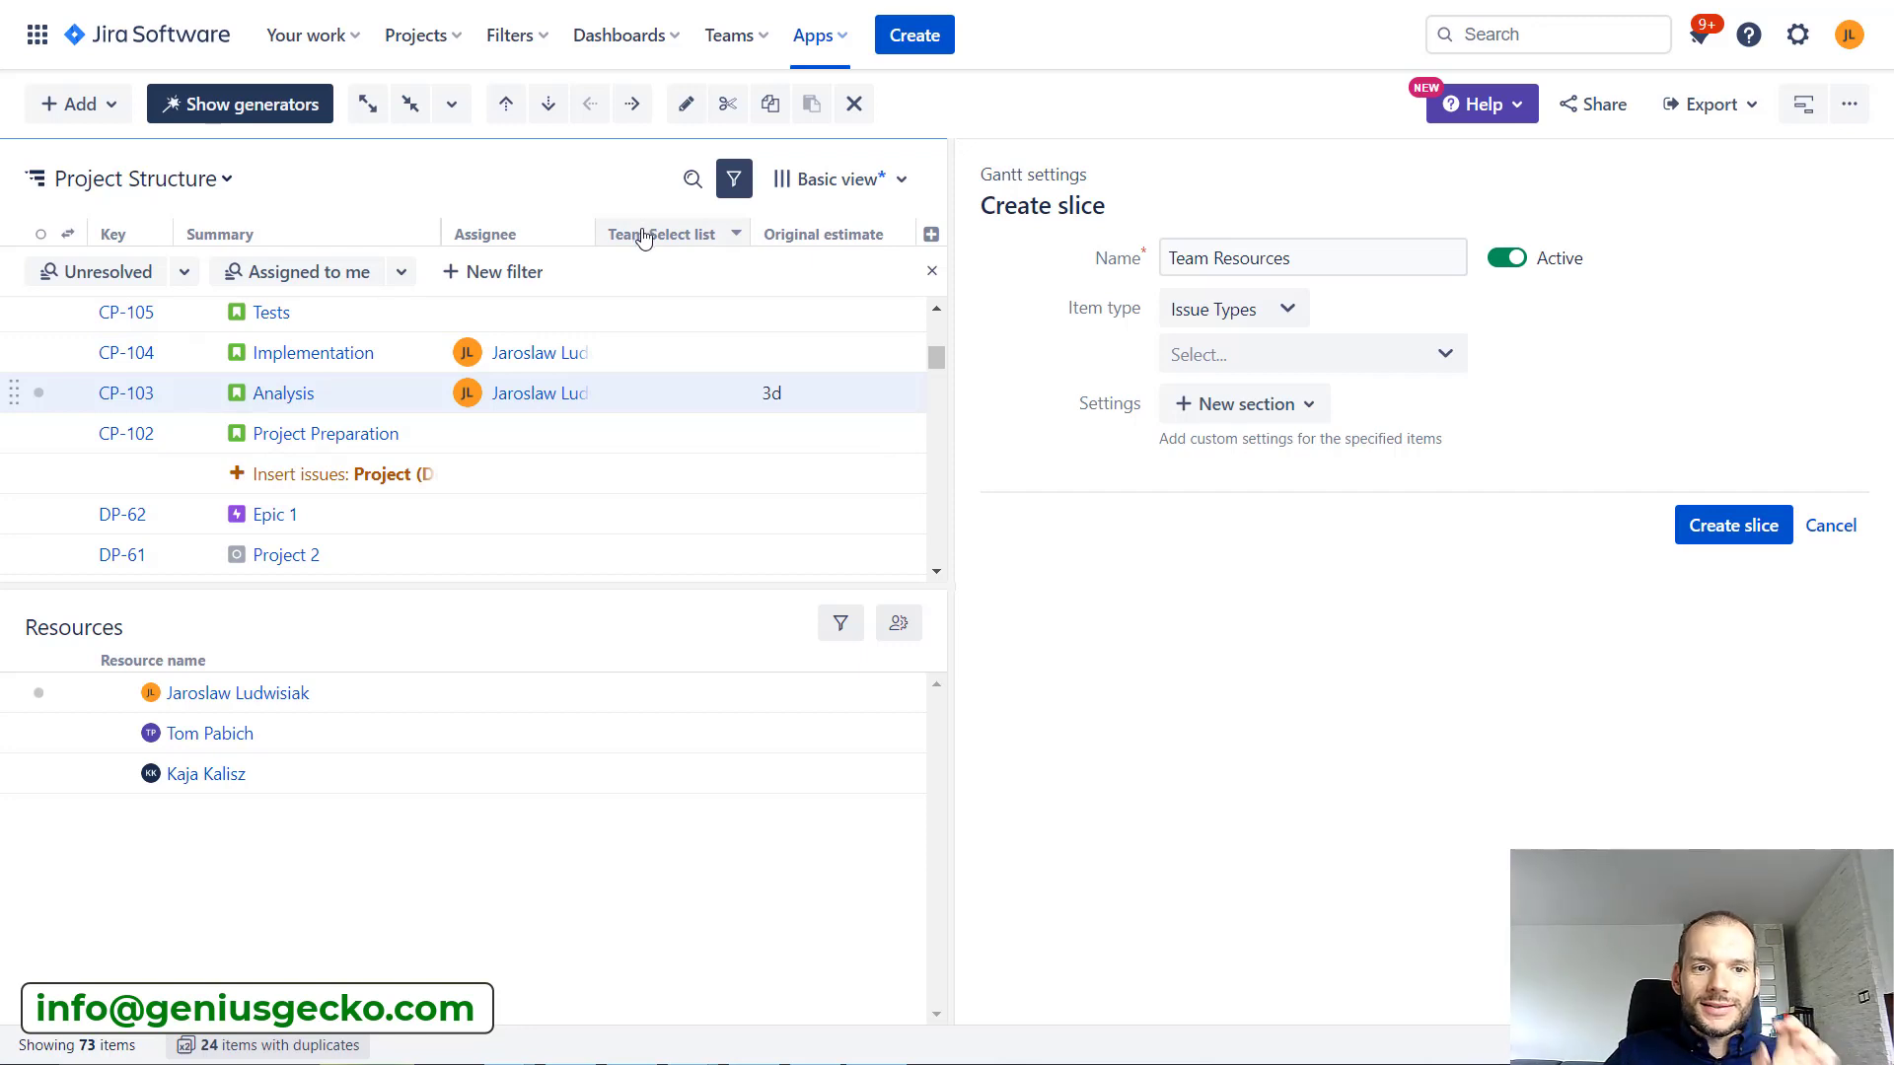
Set the slice's item type to JQL with the query project = "Demo Project"
click(1287, 309)
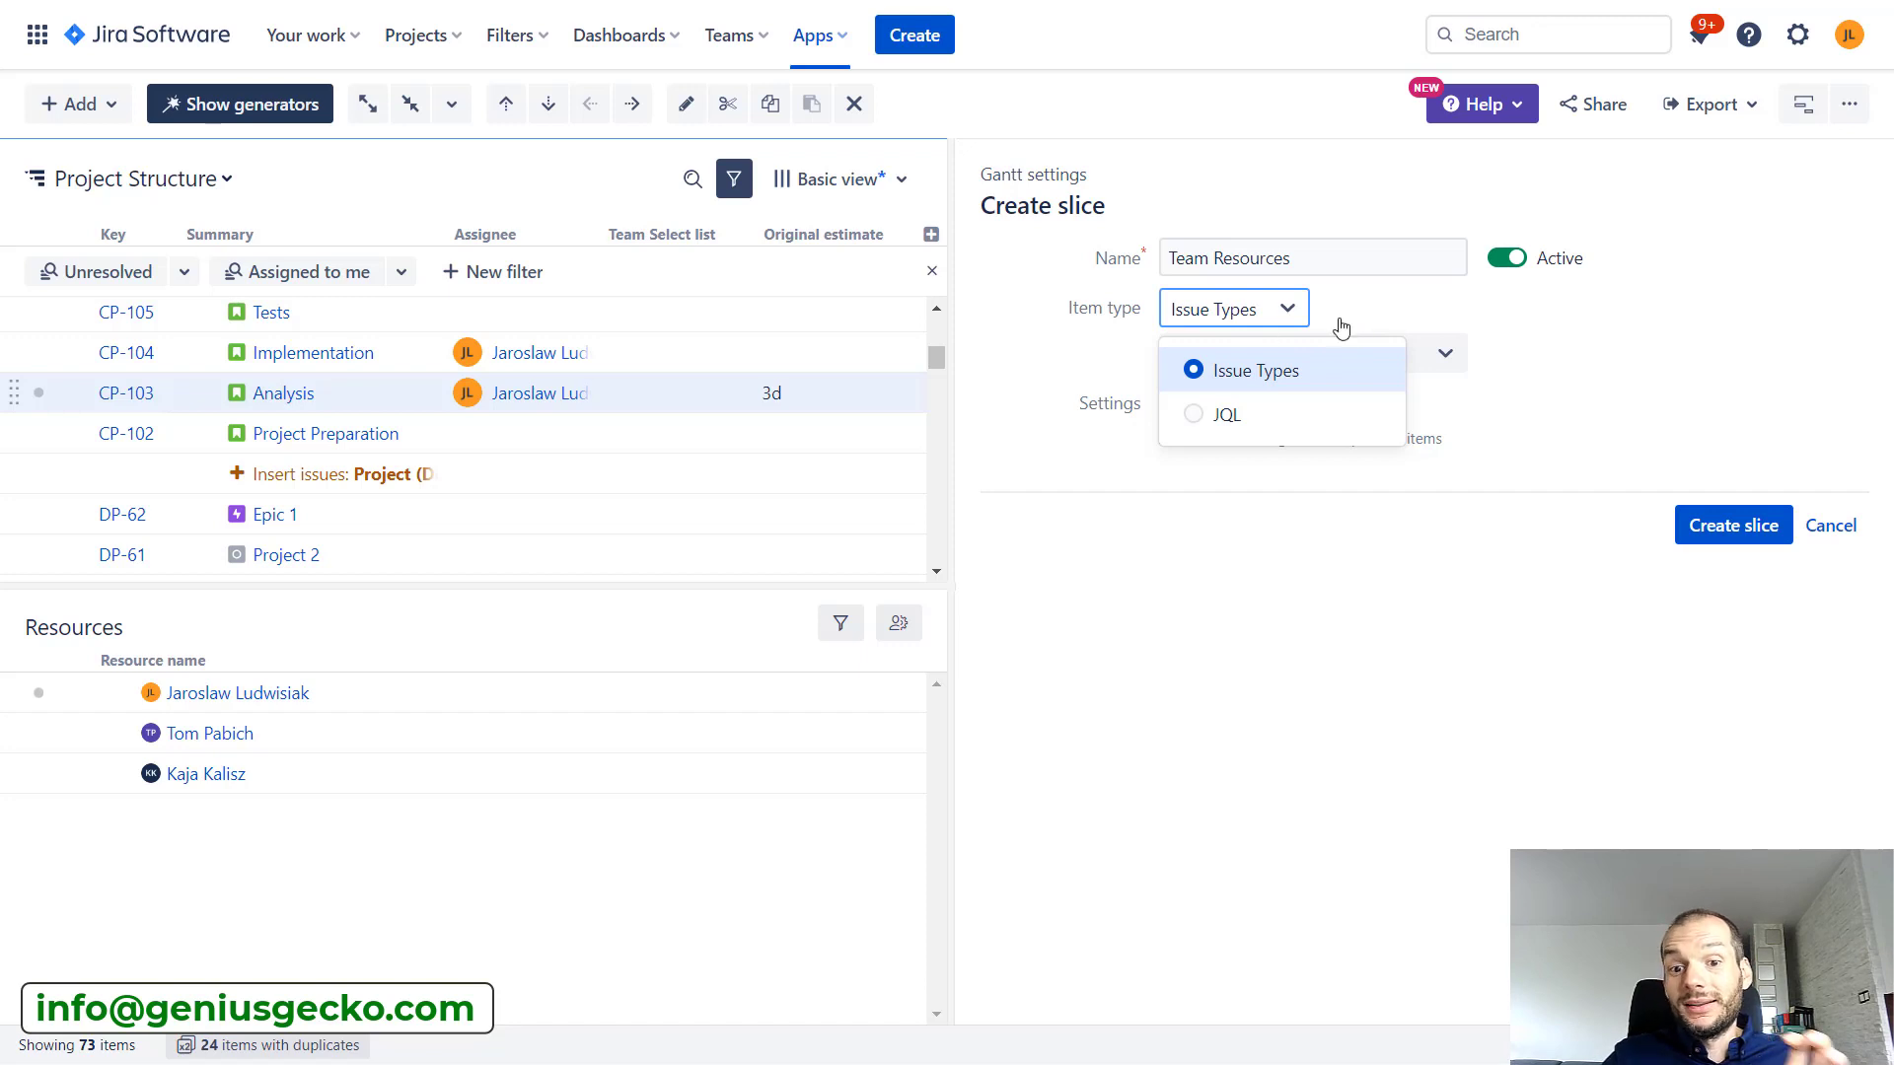
click(1318, 364)
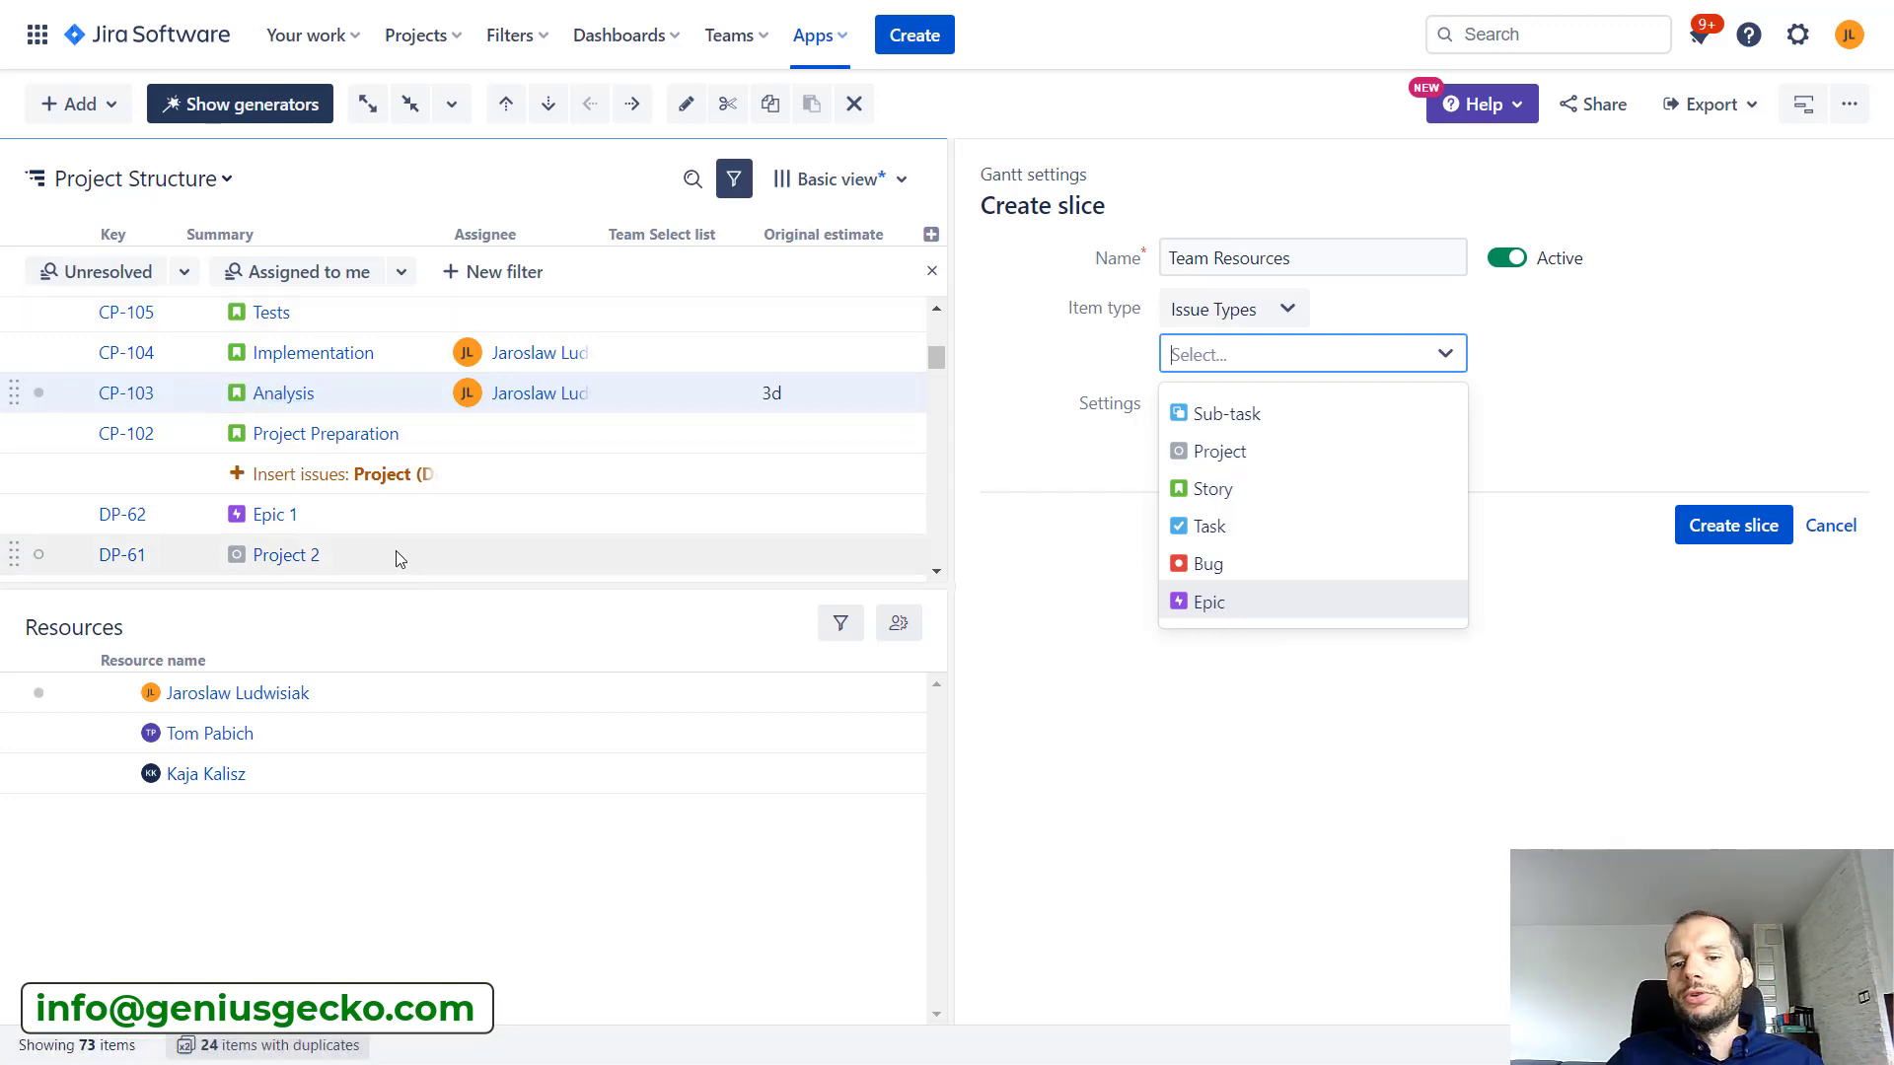
click(1197, 309)
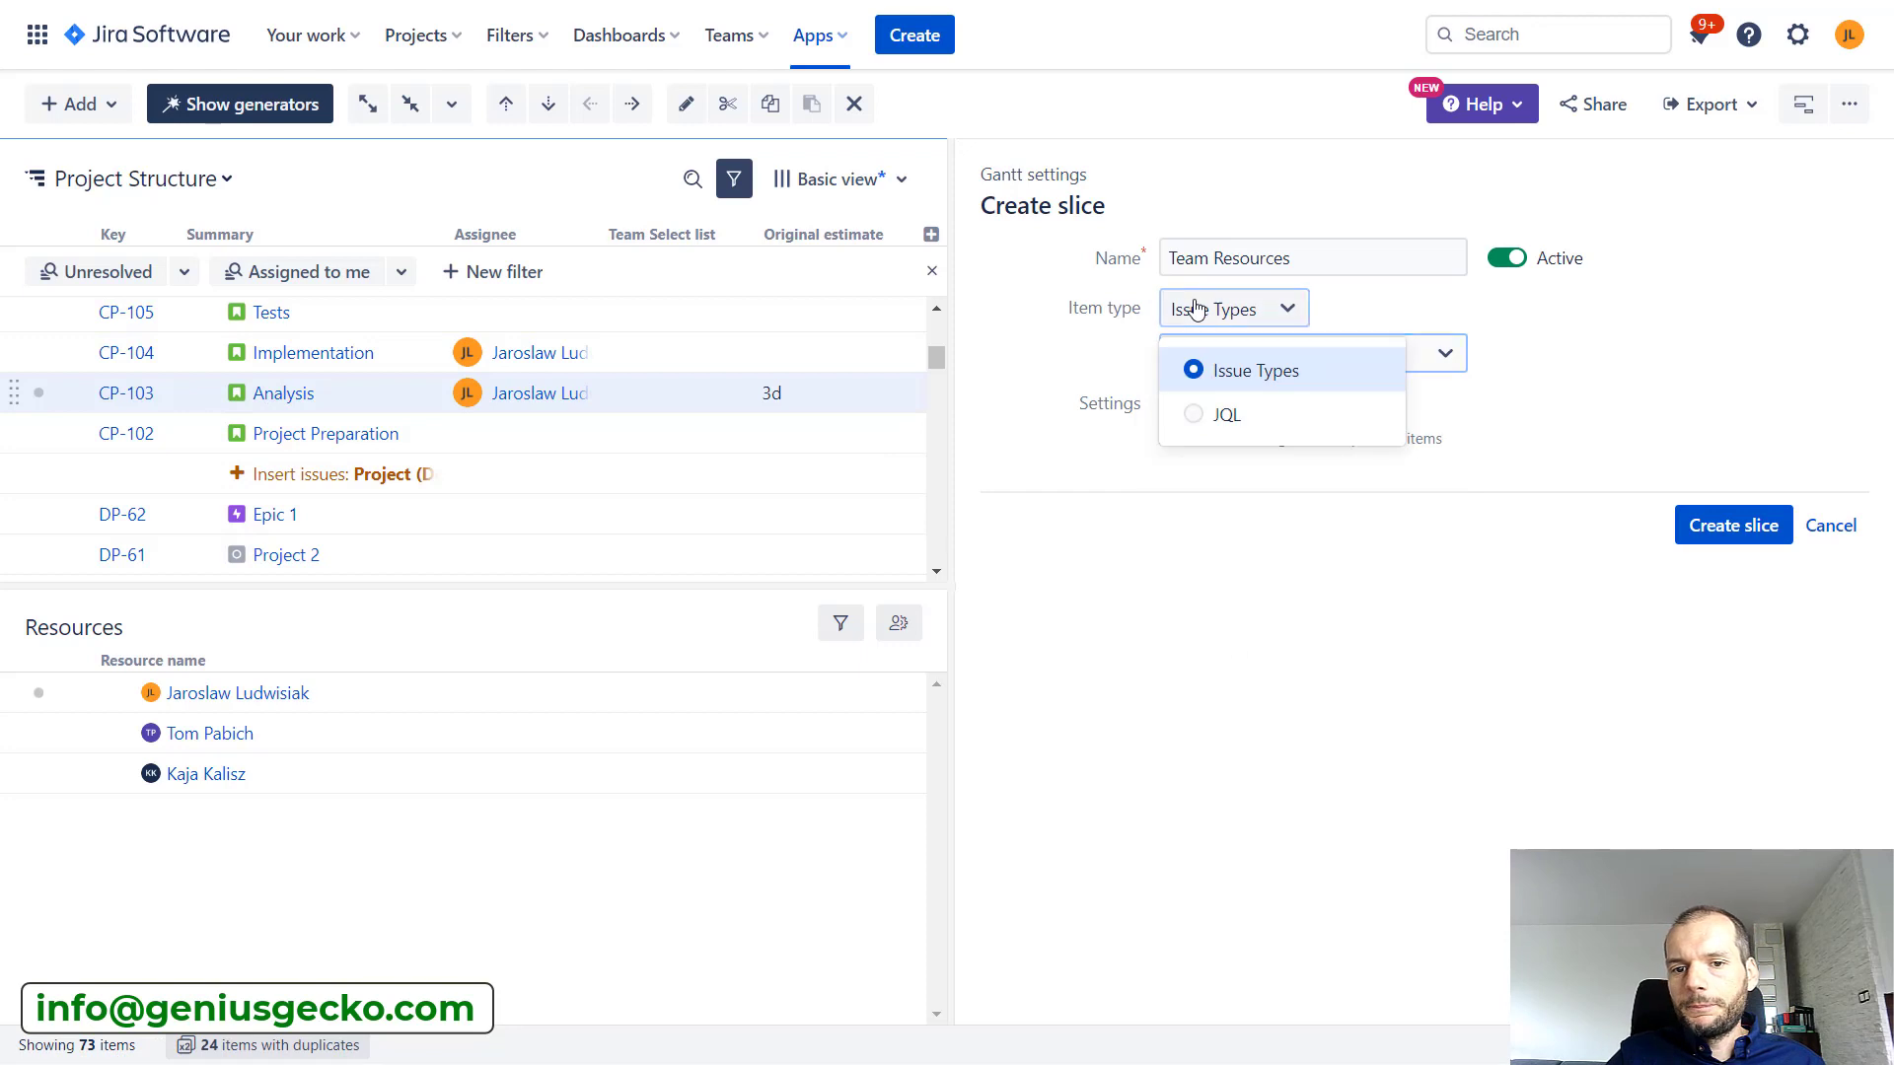
click(1228, 415)
text(project =)
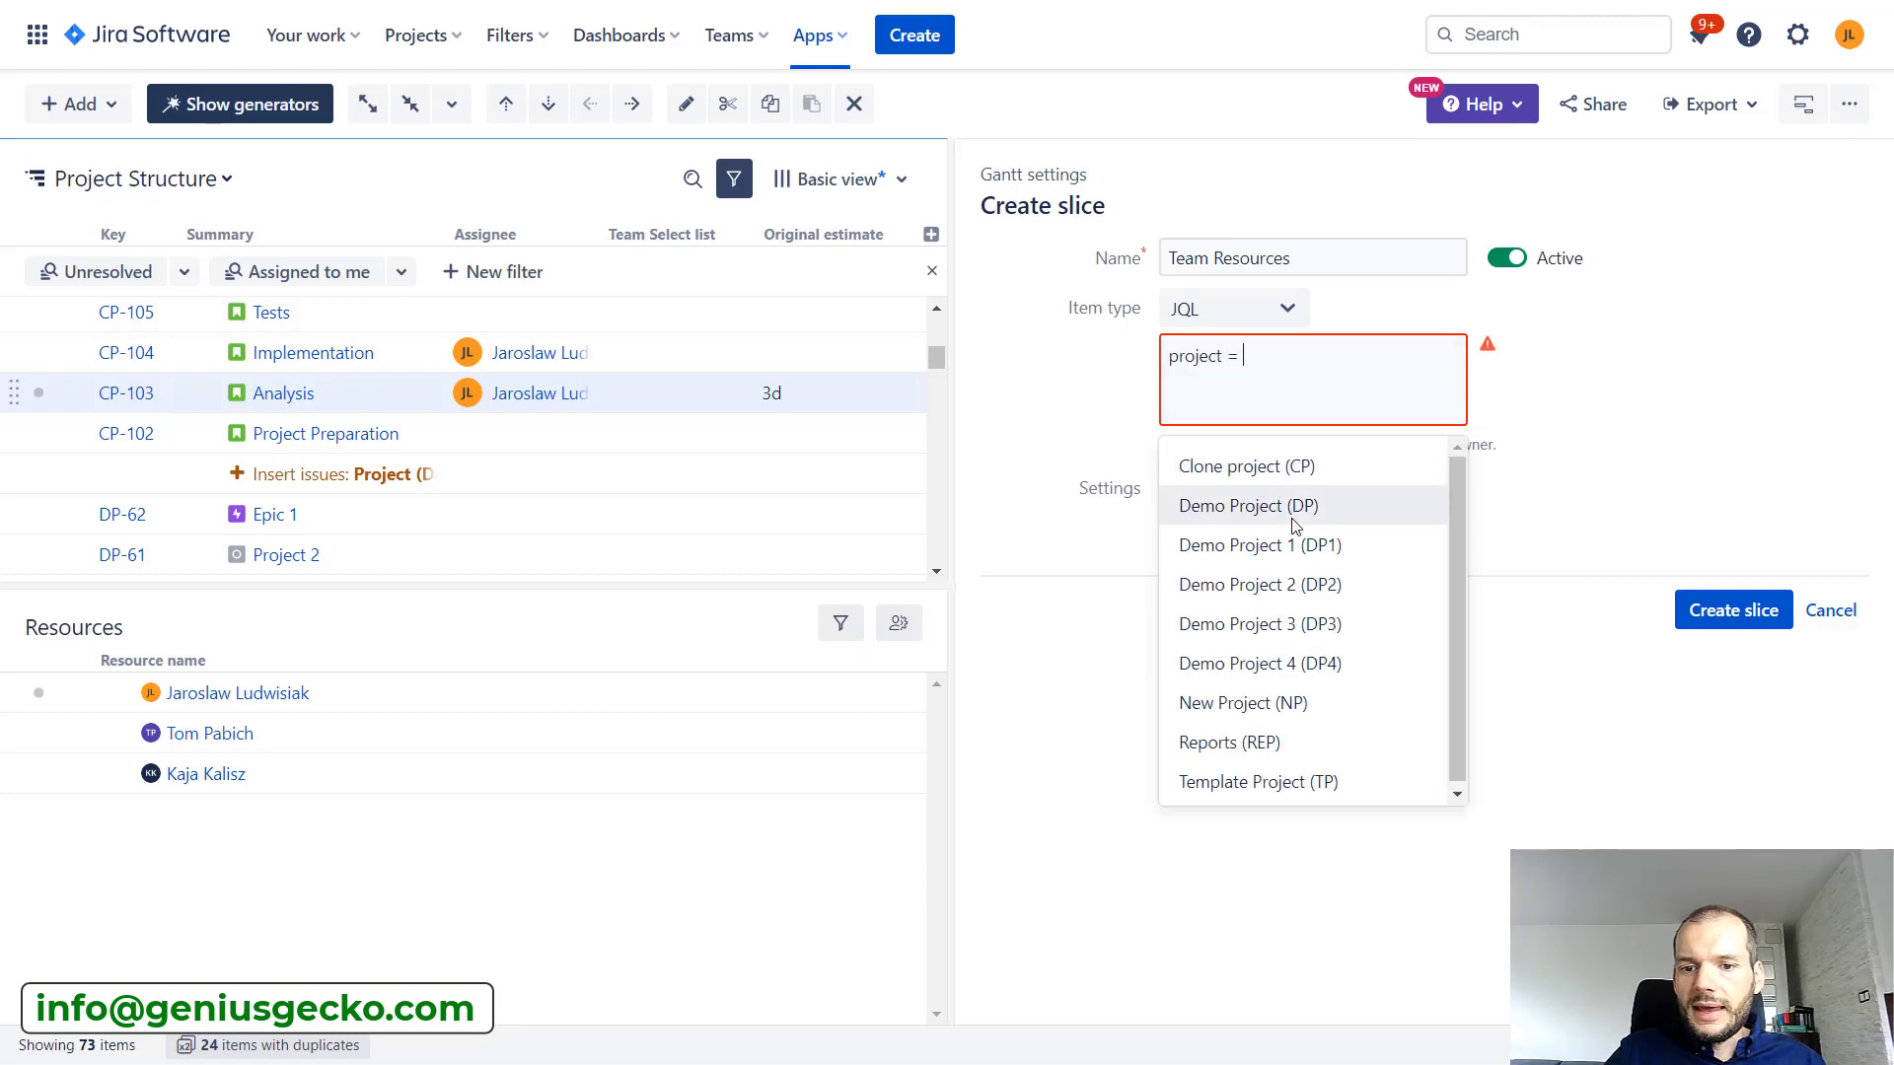
click(1295, 524)
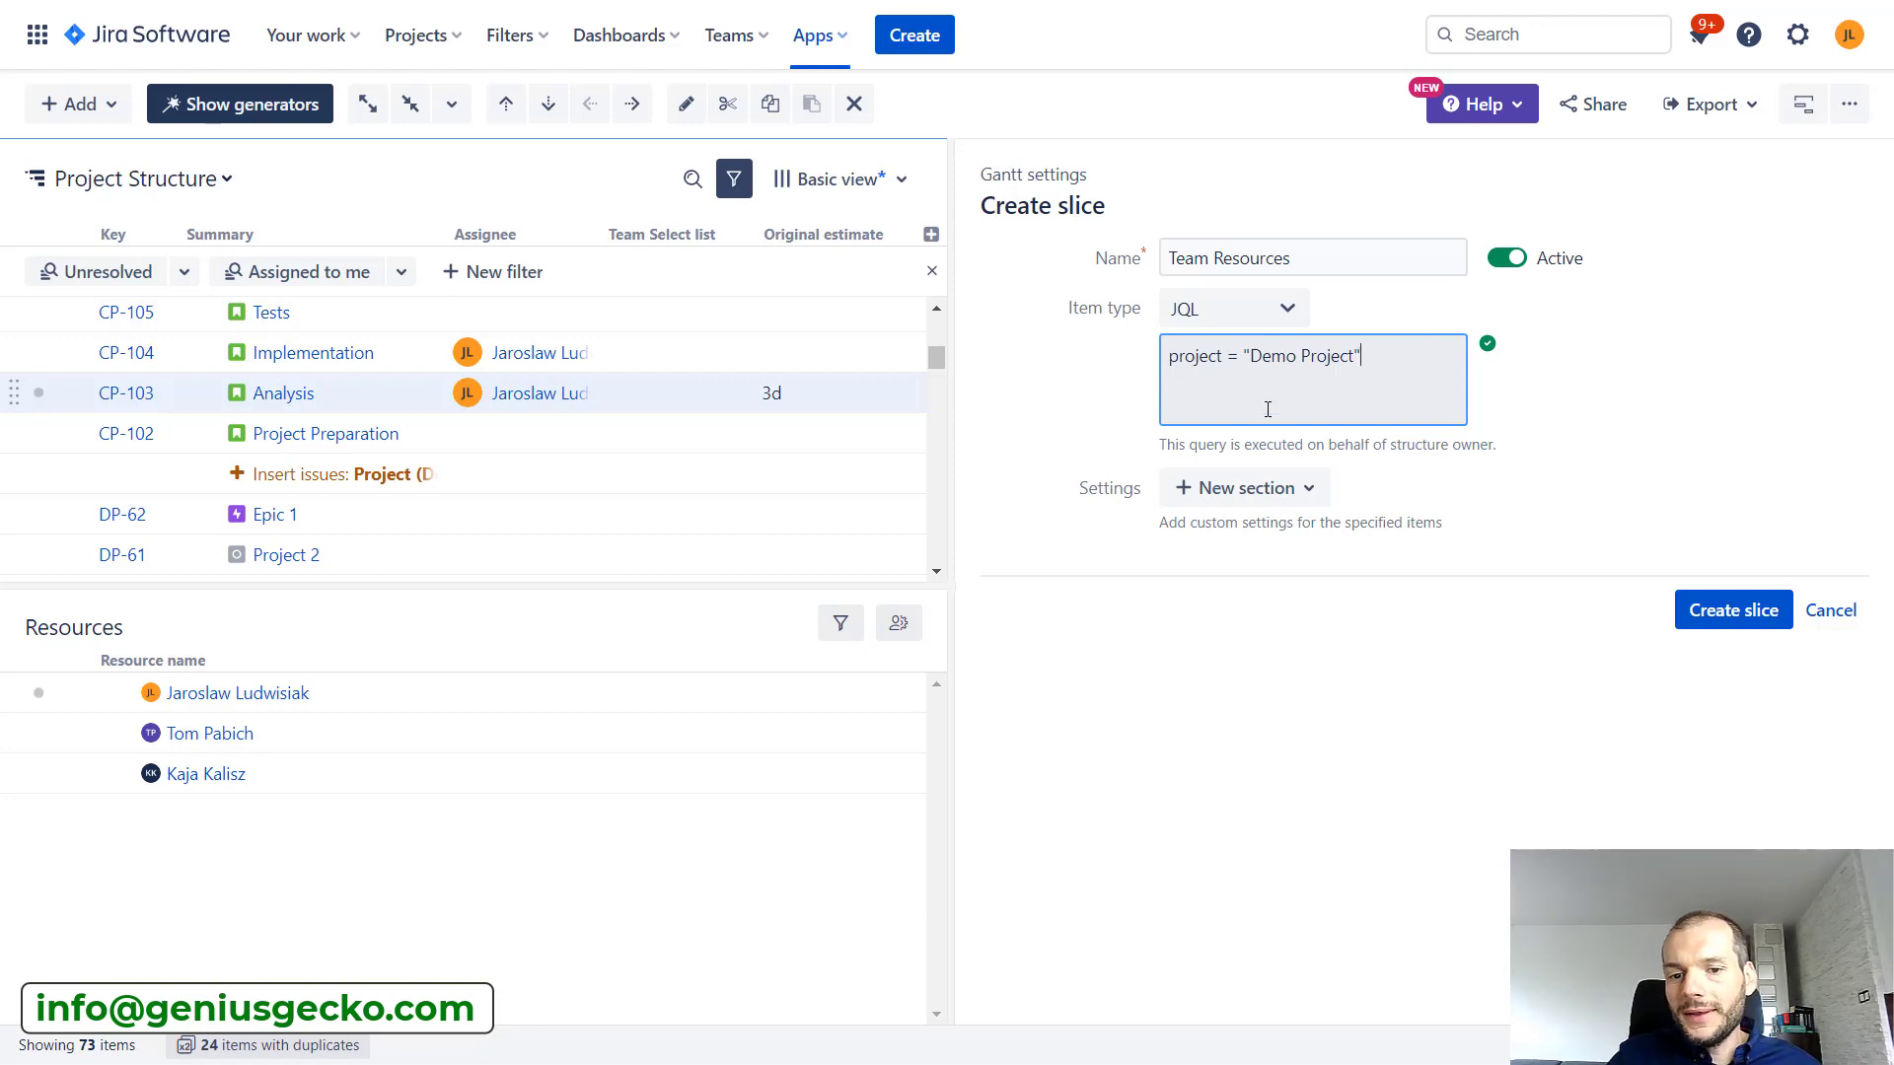
Add a Resource Assignment section using the Team Select list attribute, create the slice and save the Gantt settings
click(1273, 493)
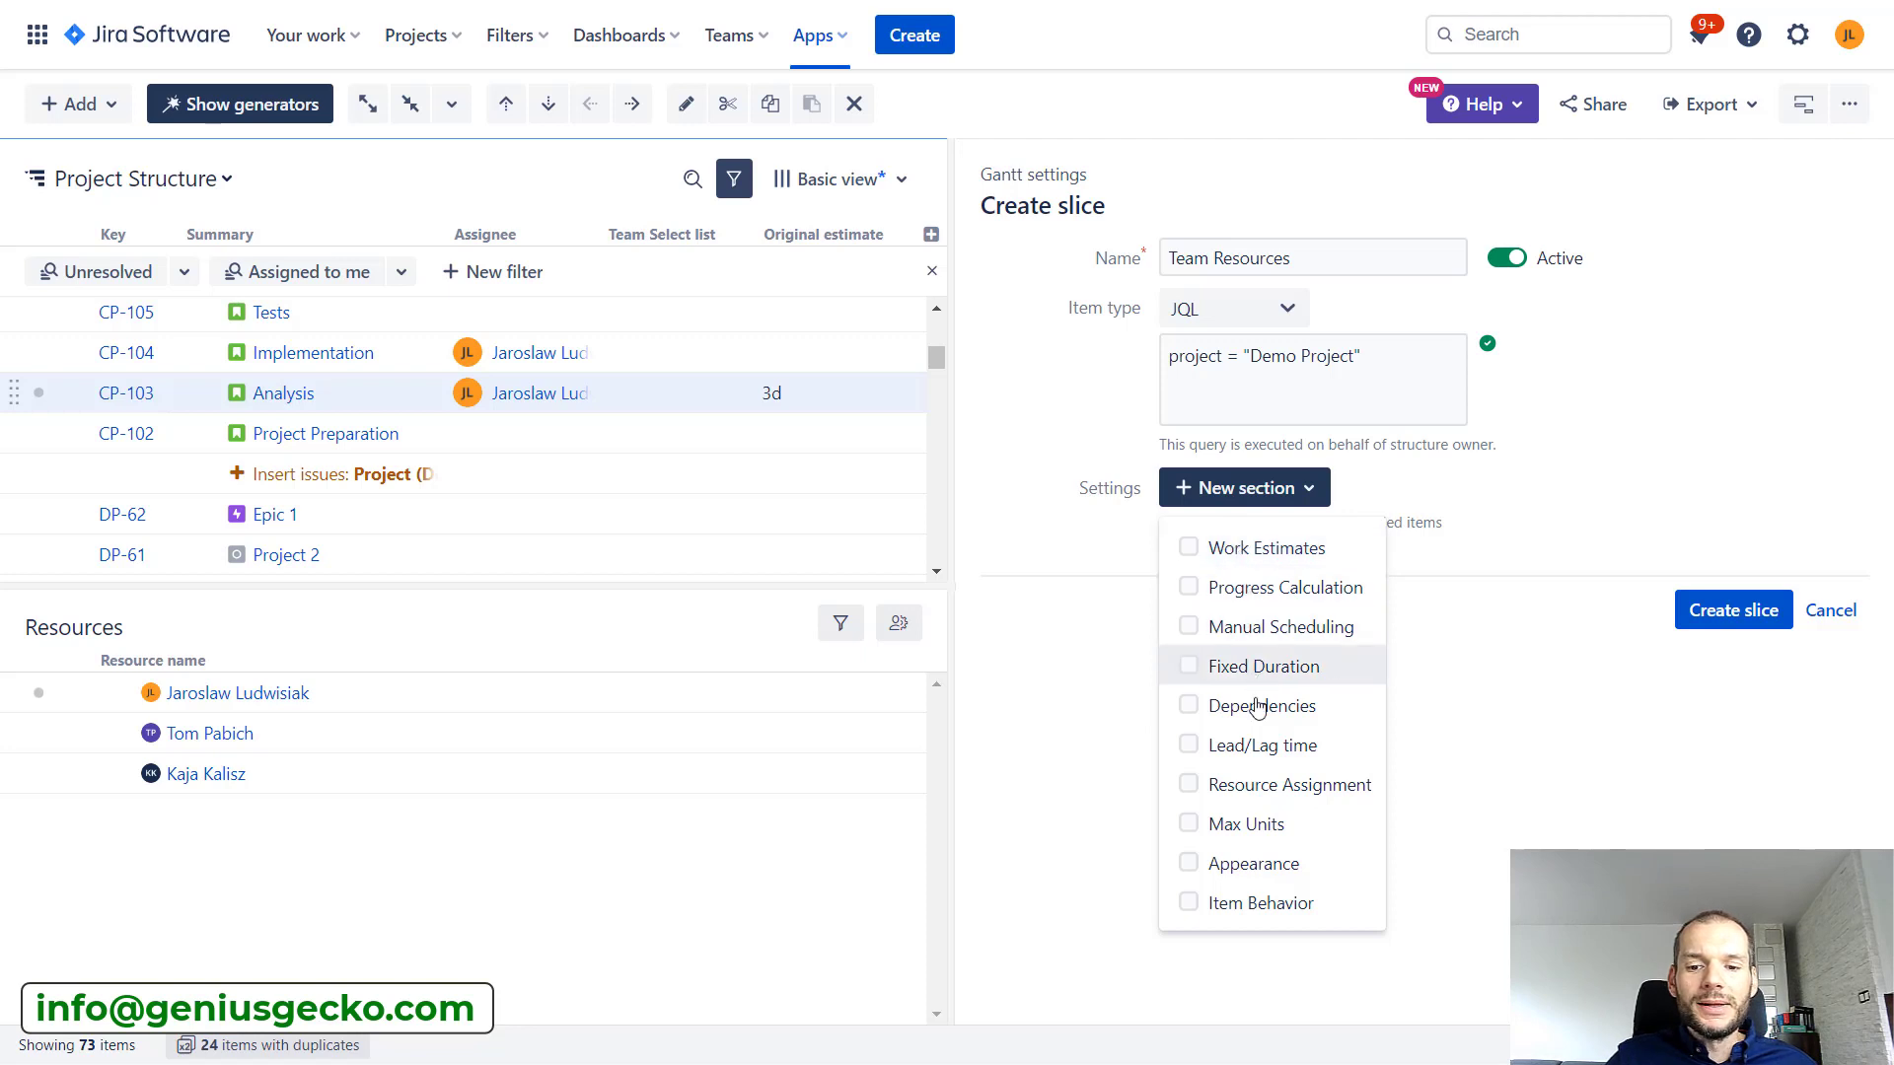
click(1190, 790)
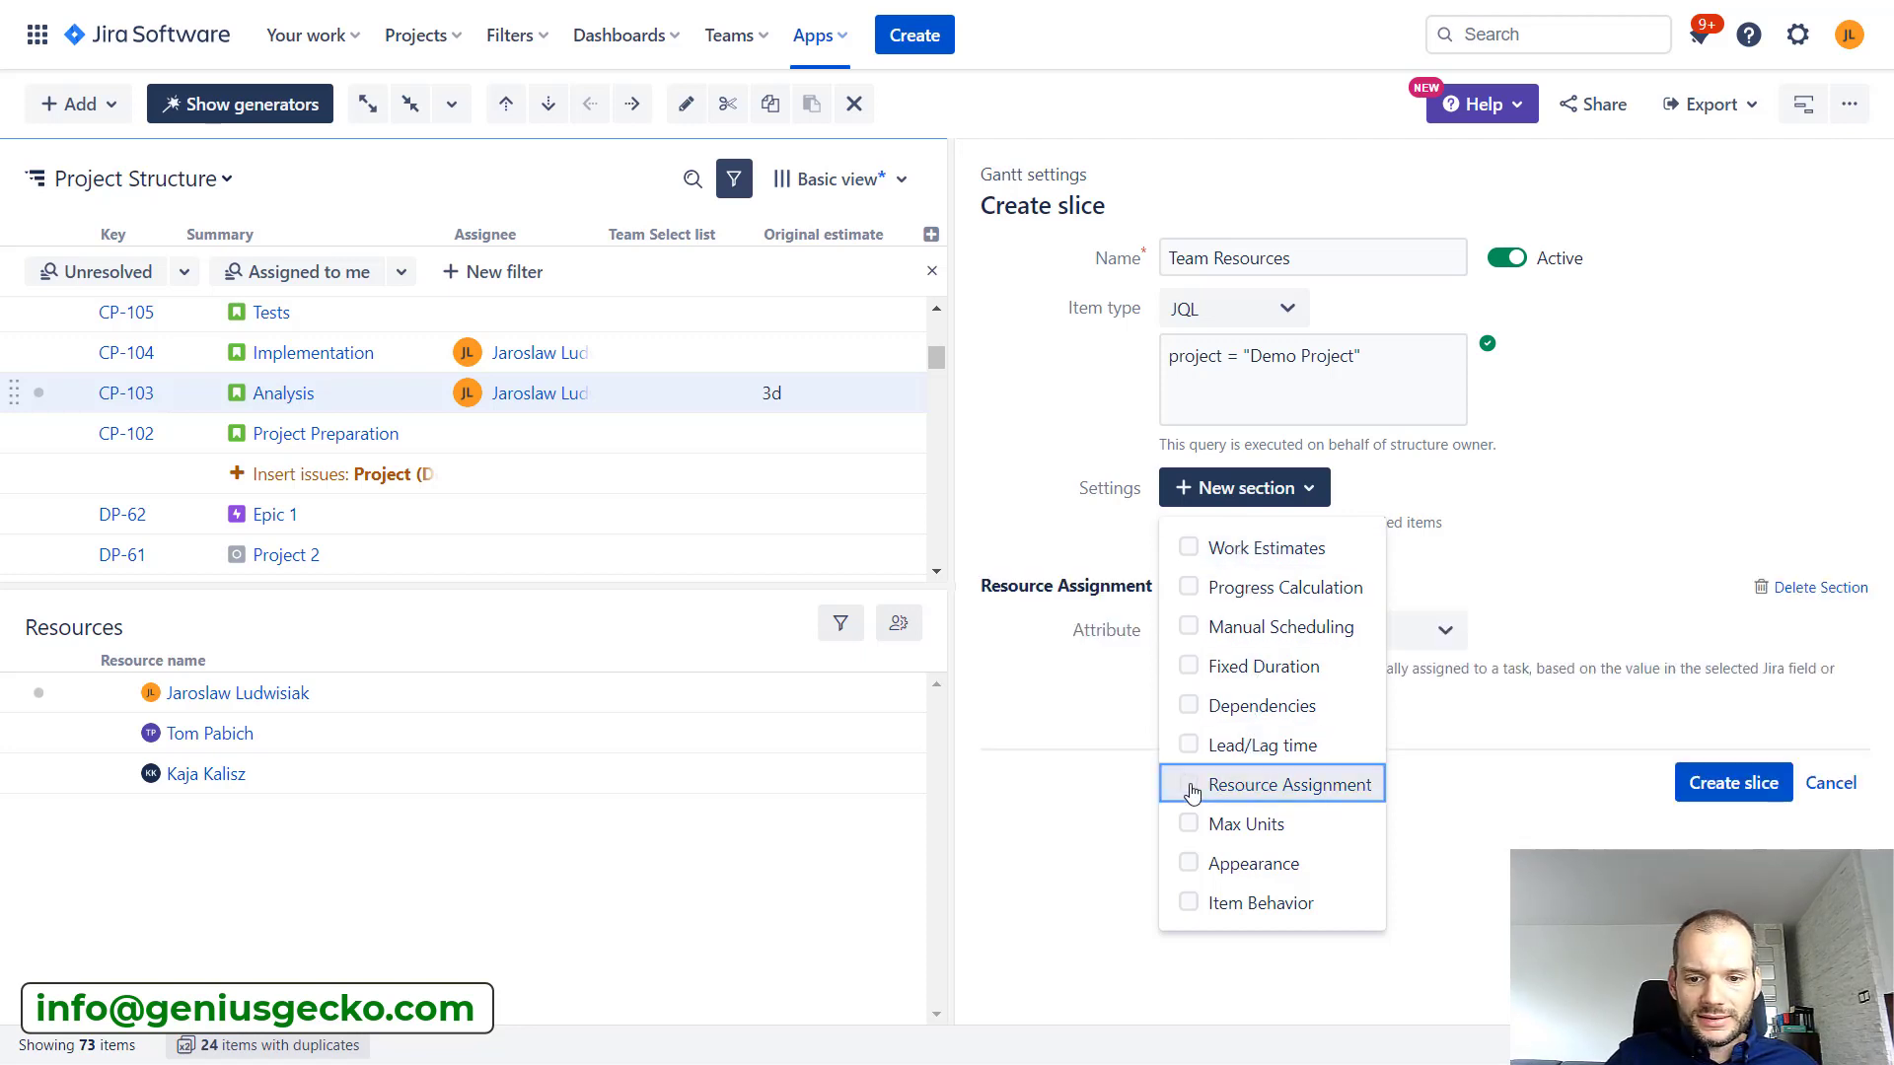
click(1603, 508)
click(1202, 636)
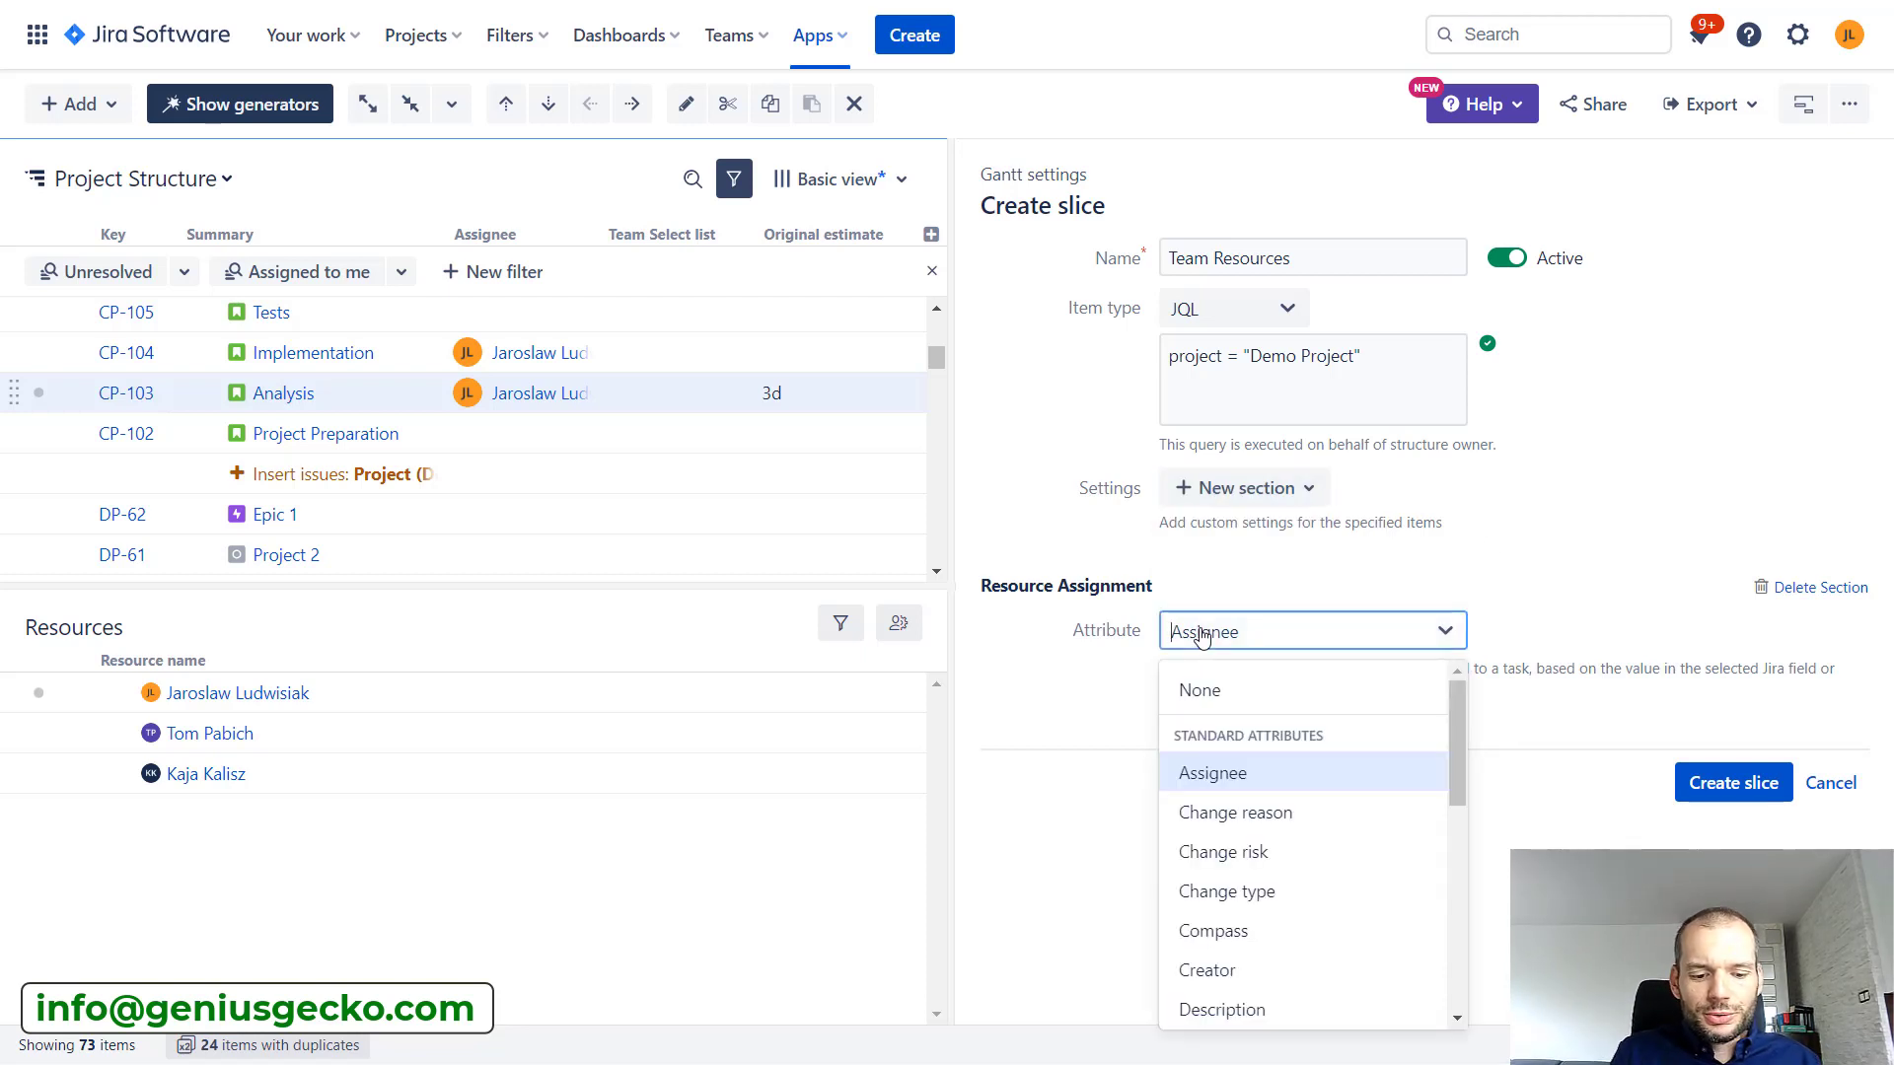
text(te)
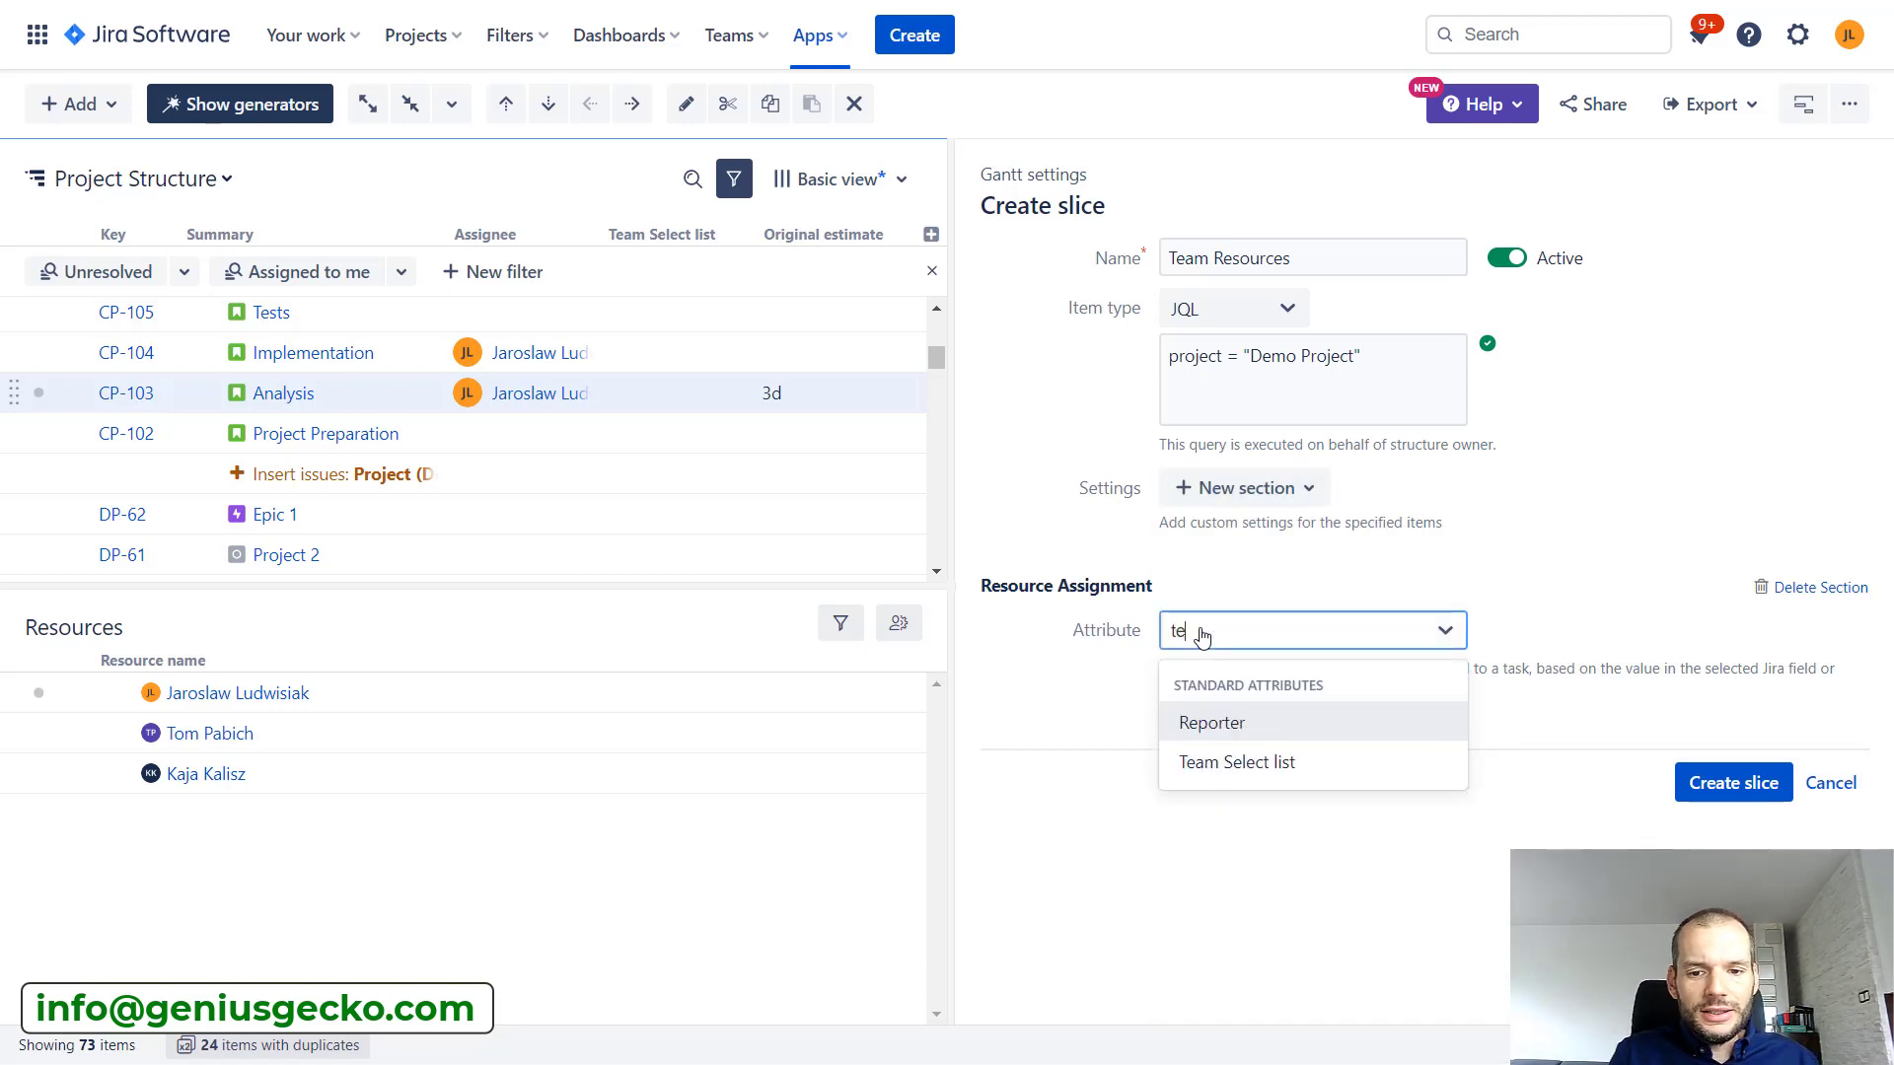
click(1262, 765)
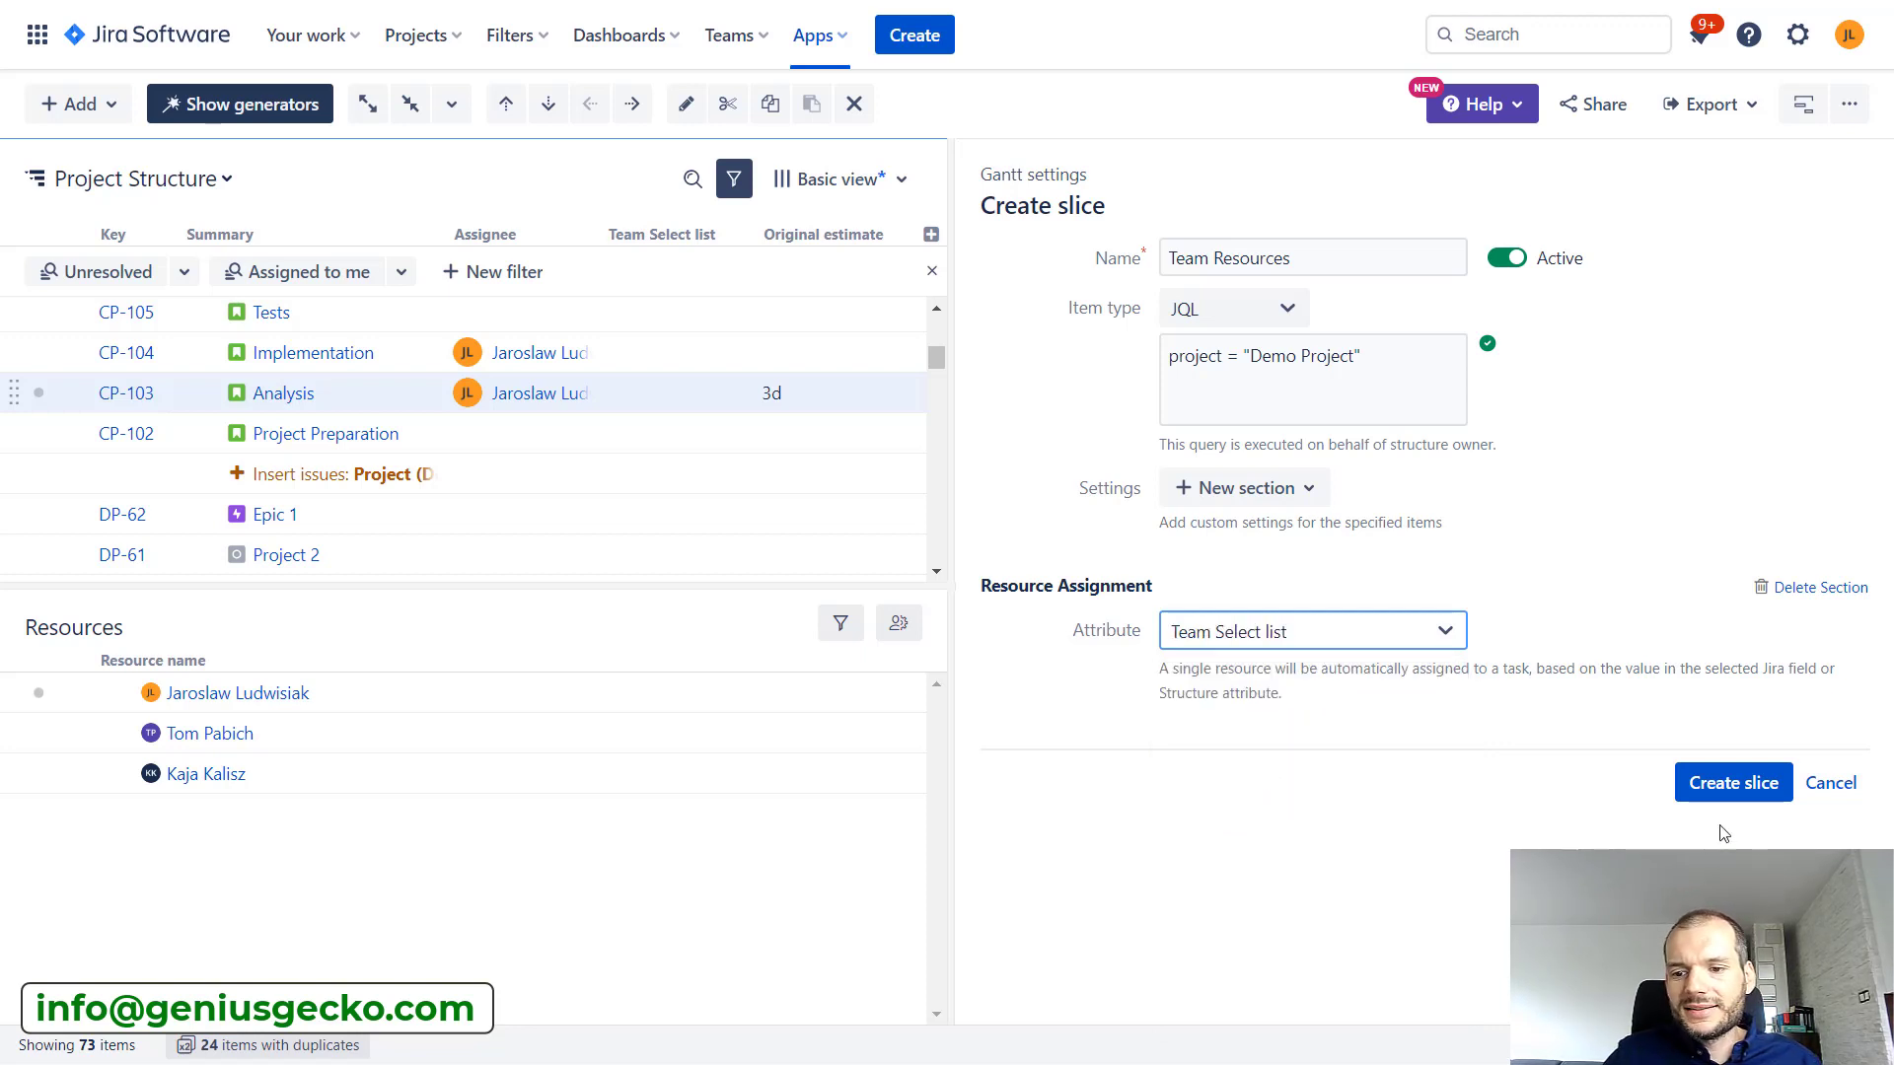
click(1738, 798)
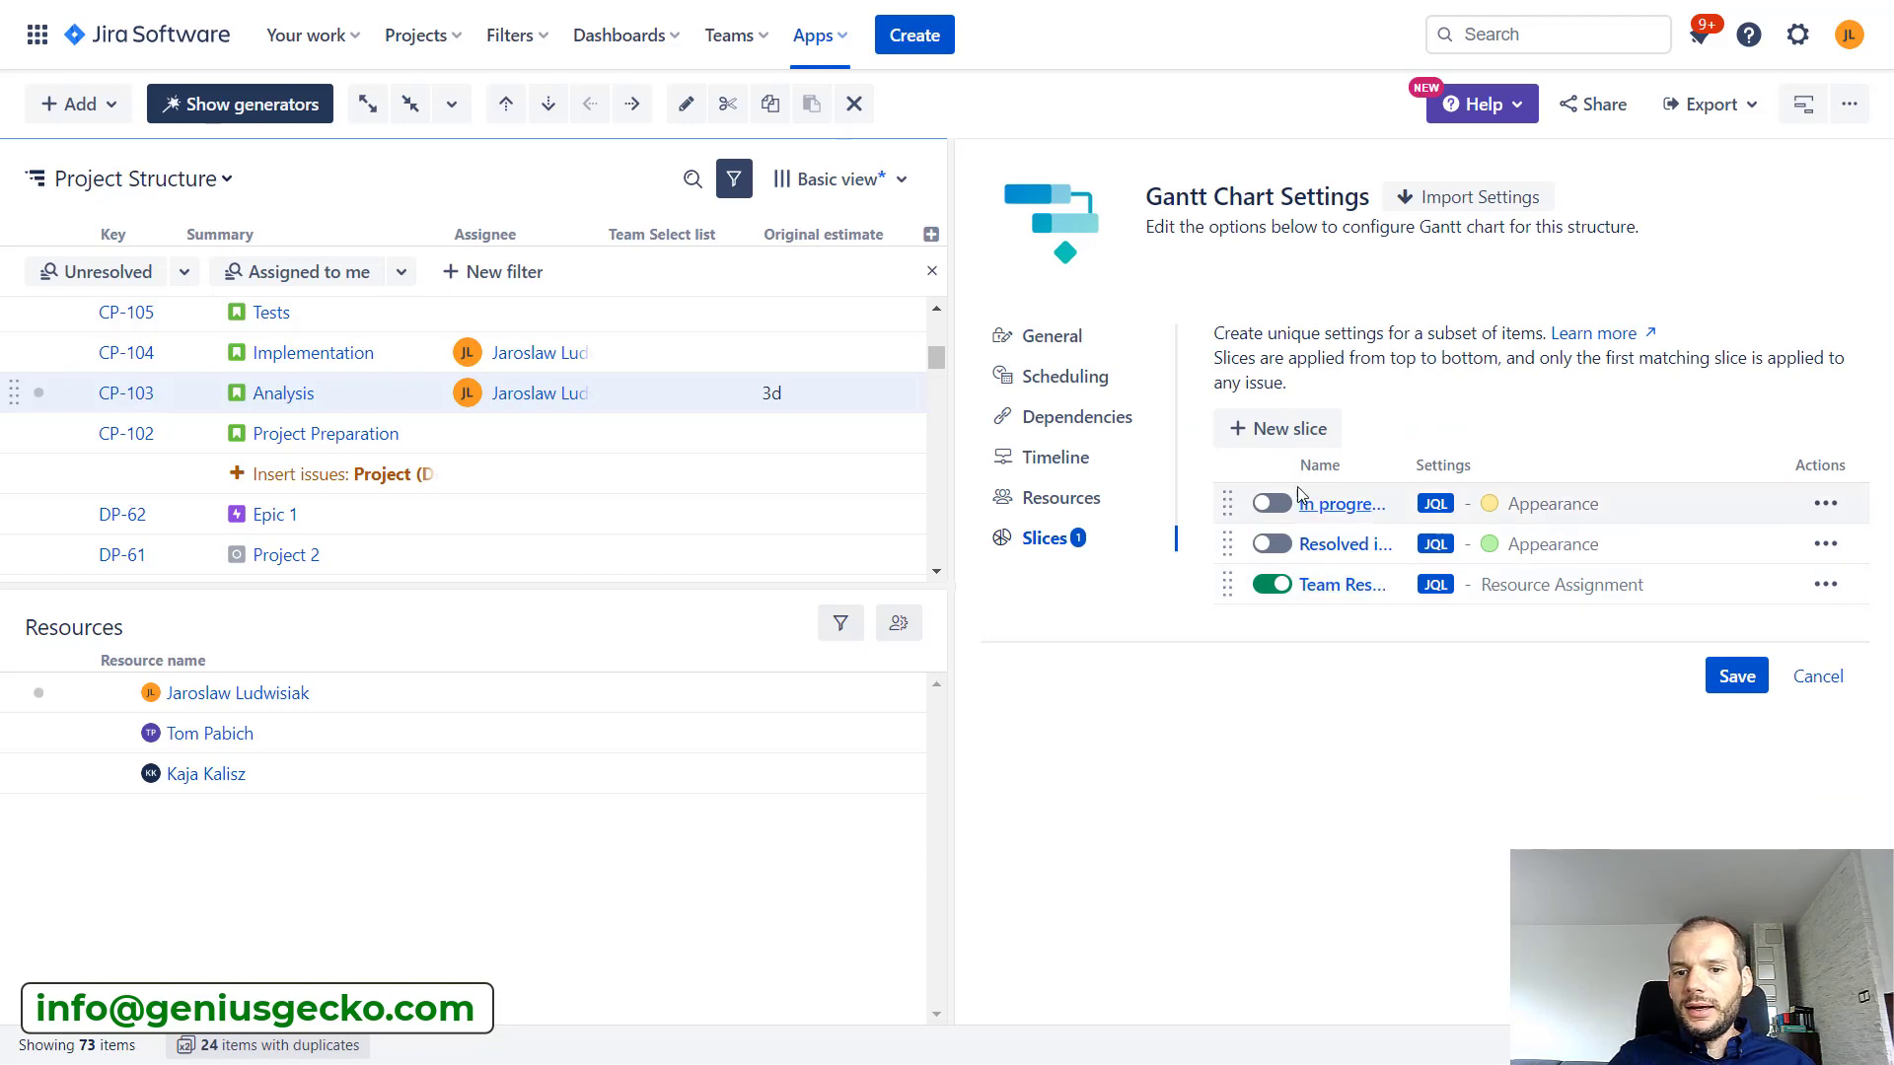
click(1735, 676)
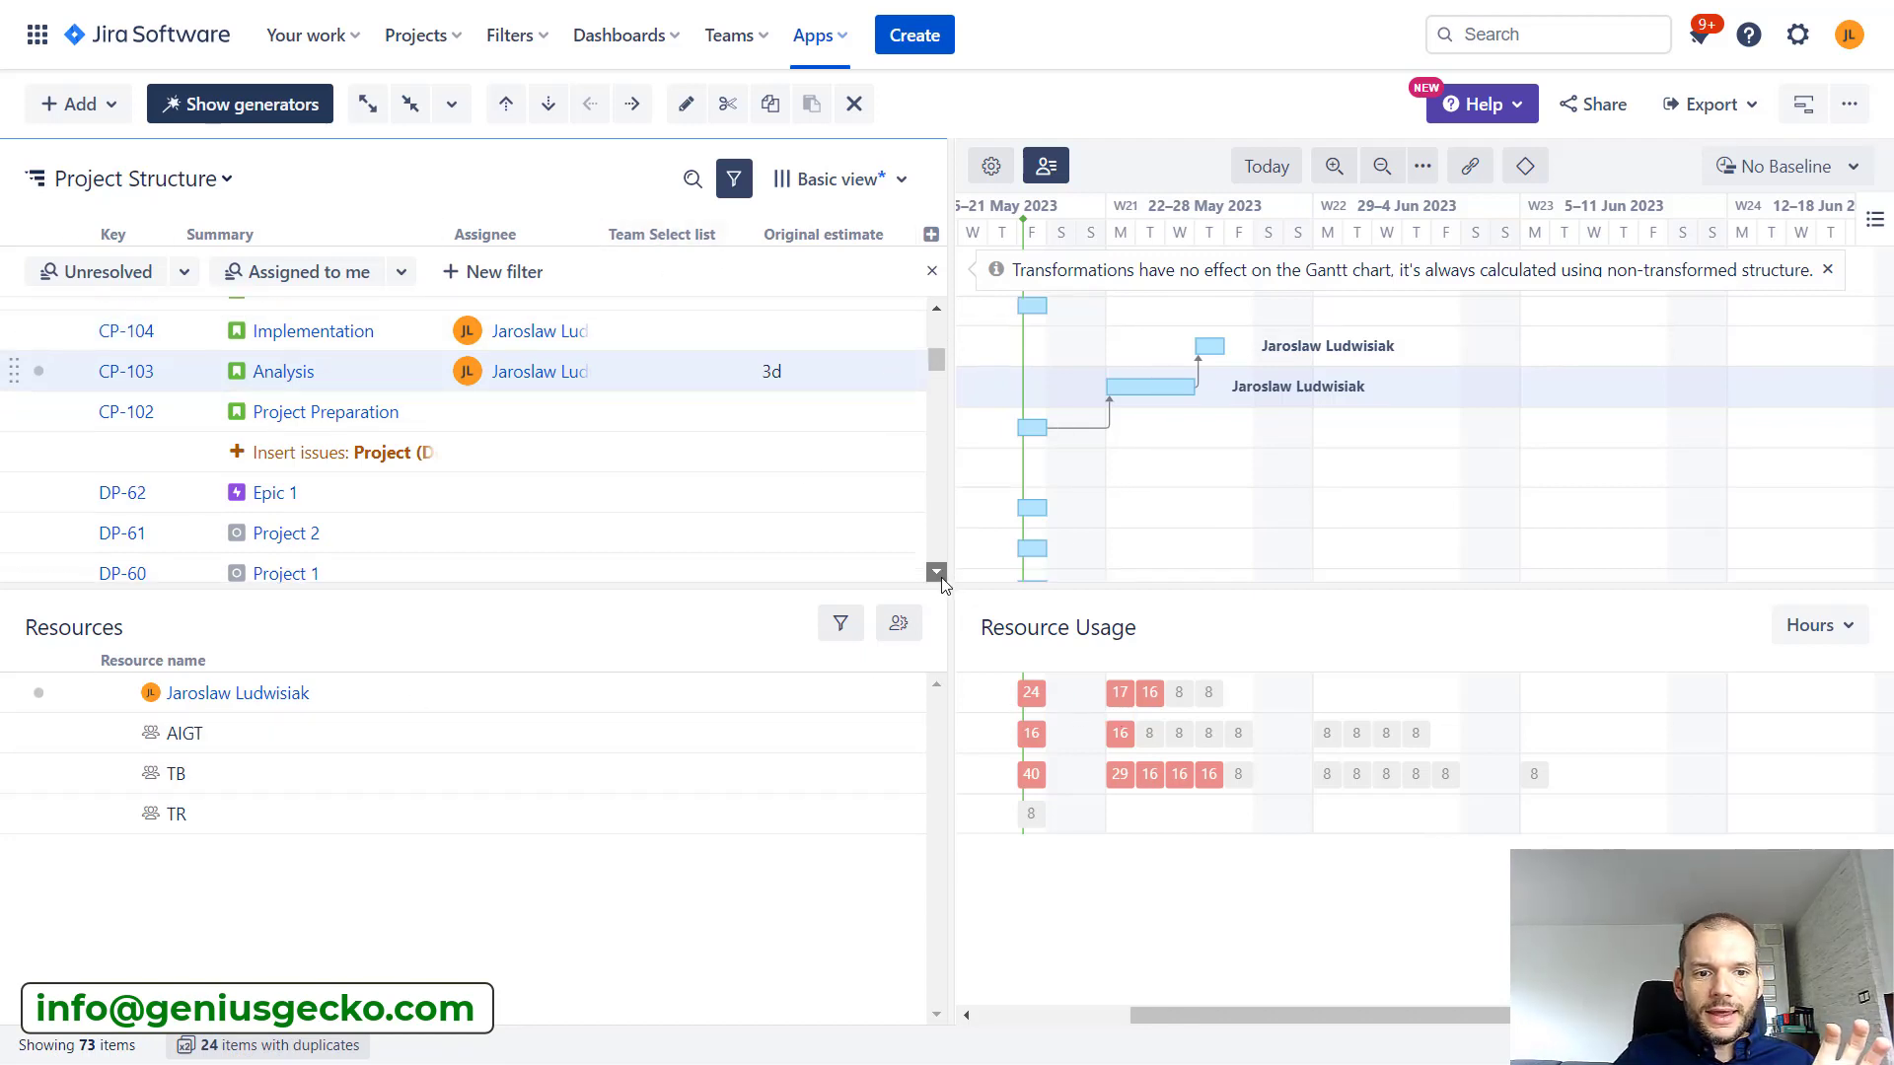
Change the Units value in the AIGT team's resource settings and save it
scroll(938, 570, down, 5)
scroll(647, 411, up, 6)
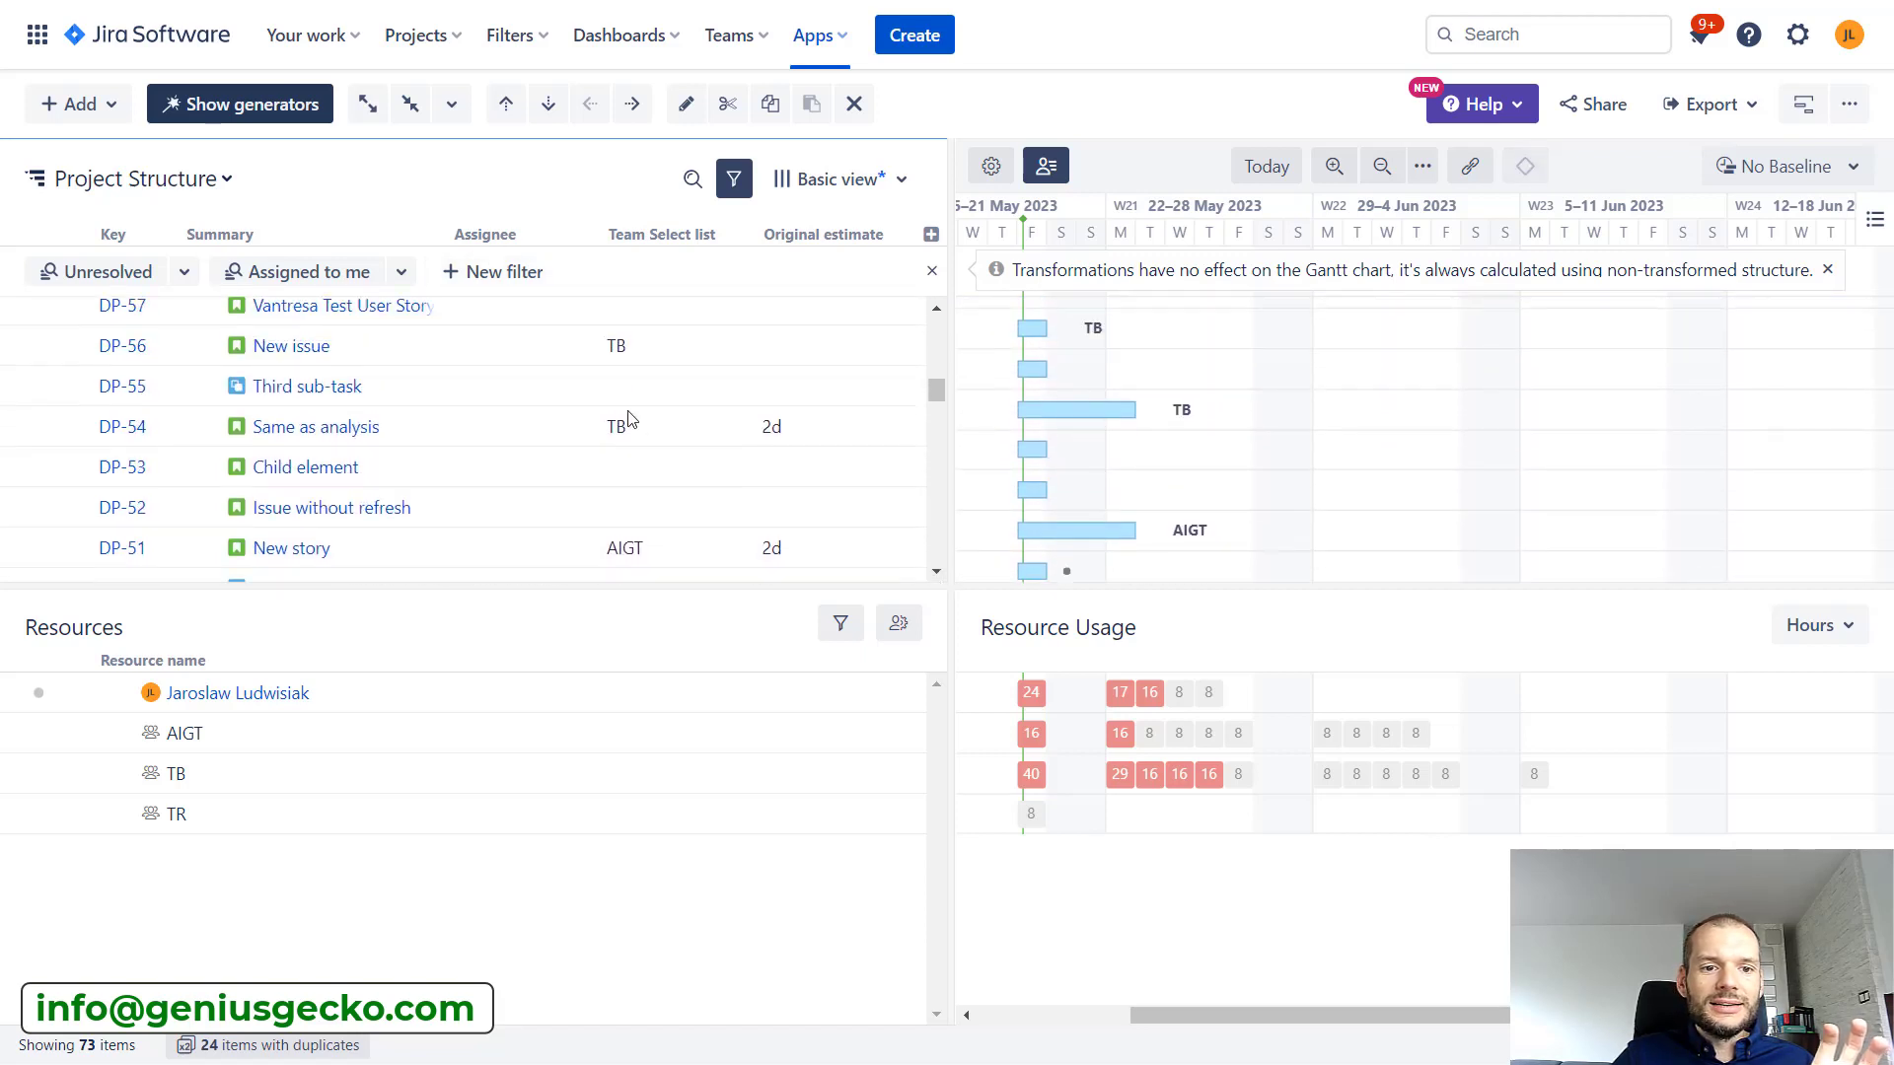
scroll(636, 483, down, 3)
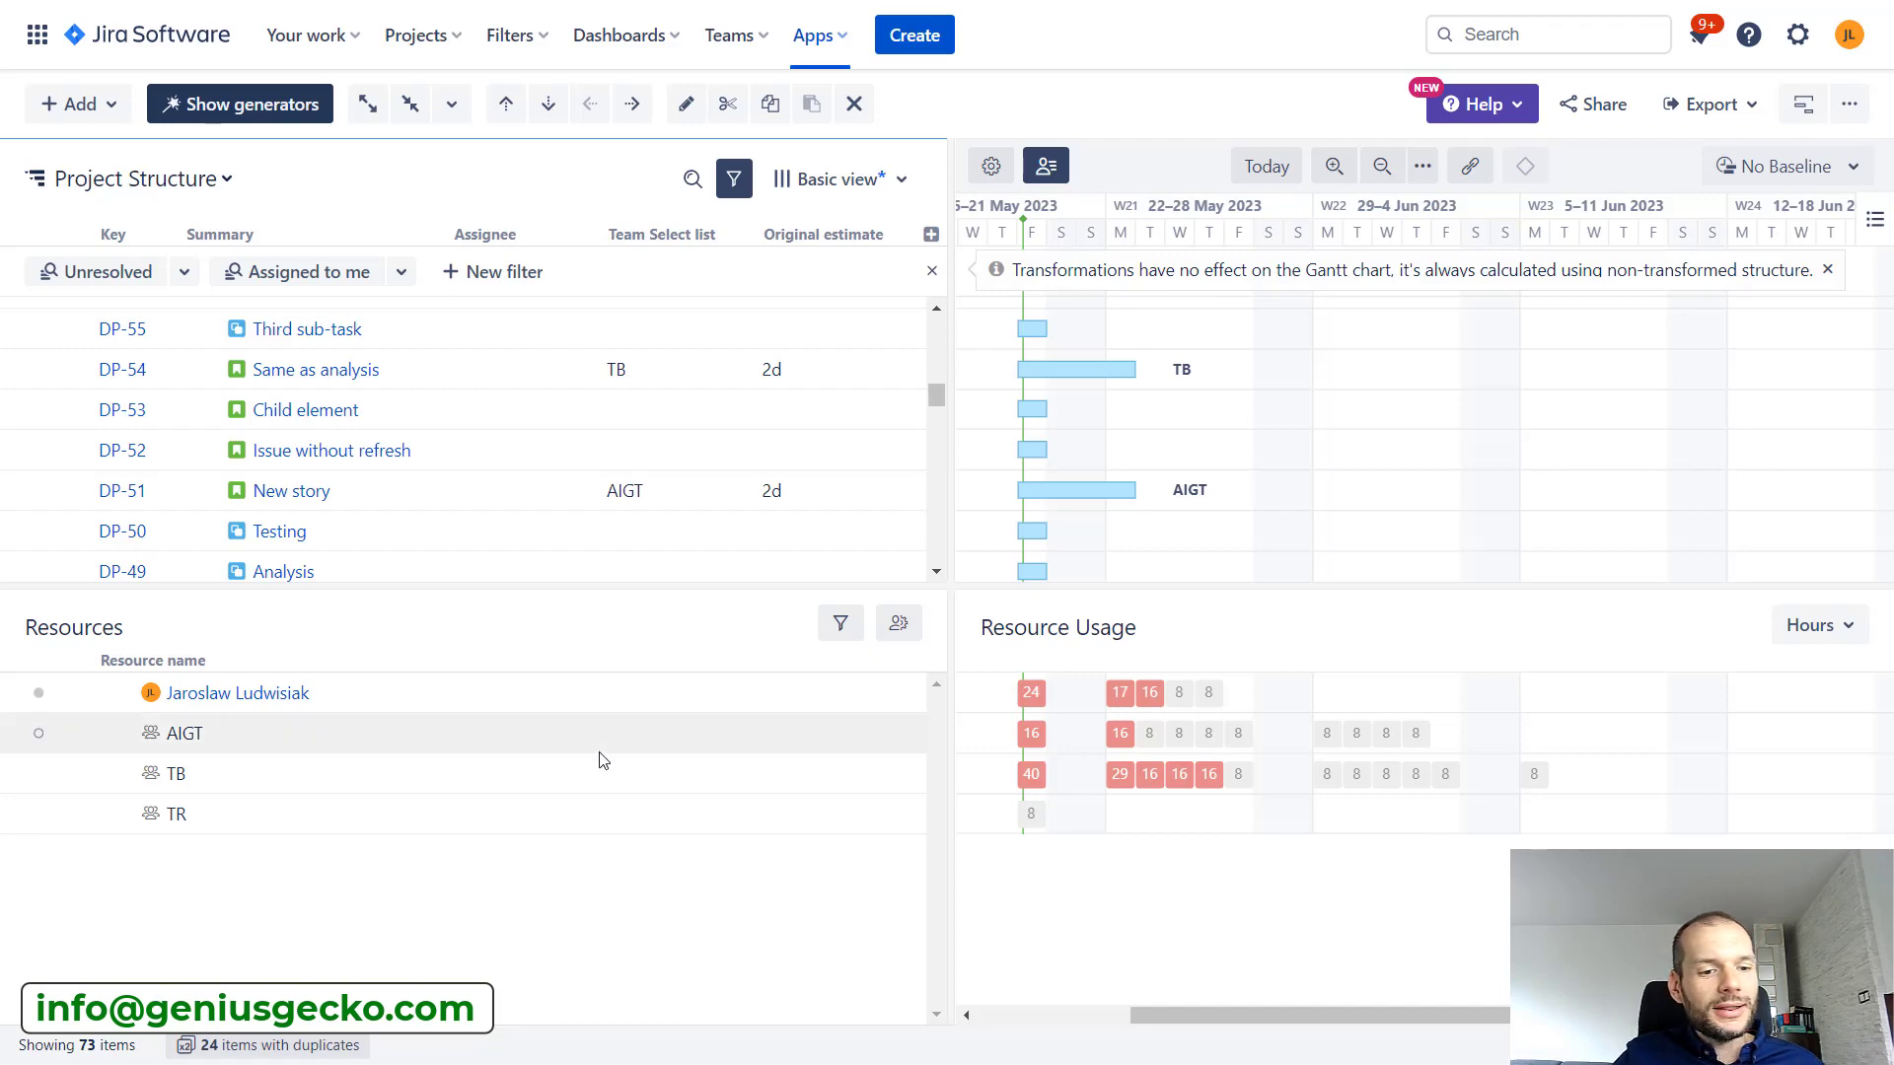
click(832, 740)
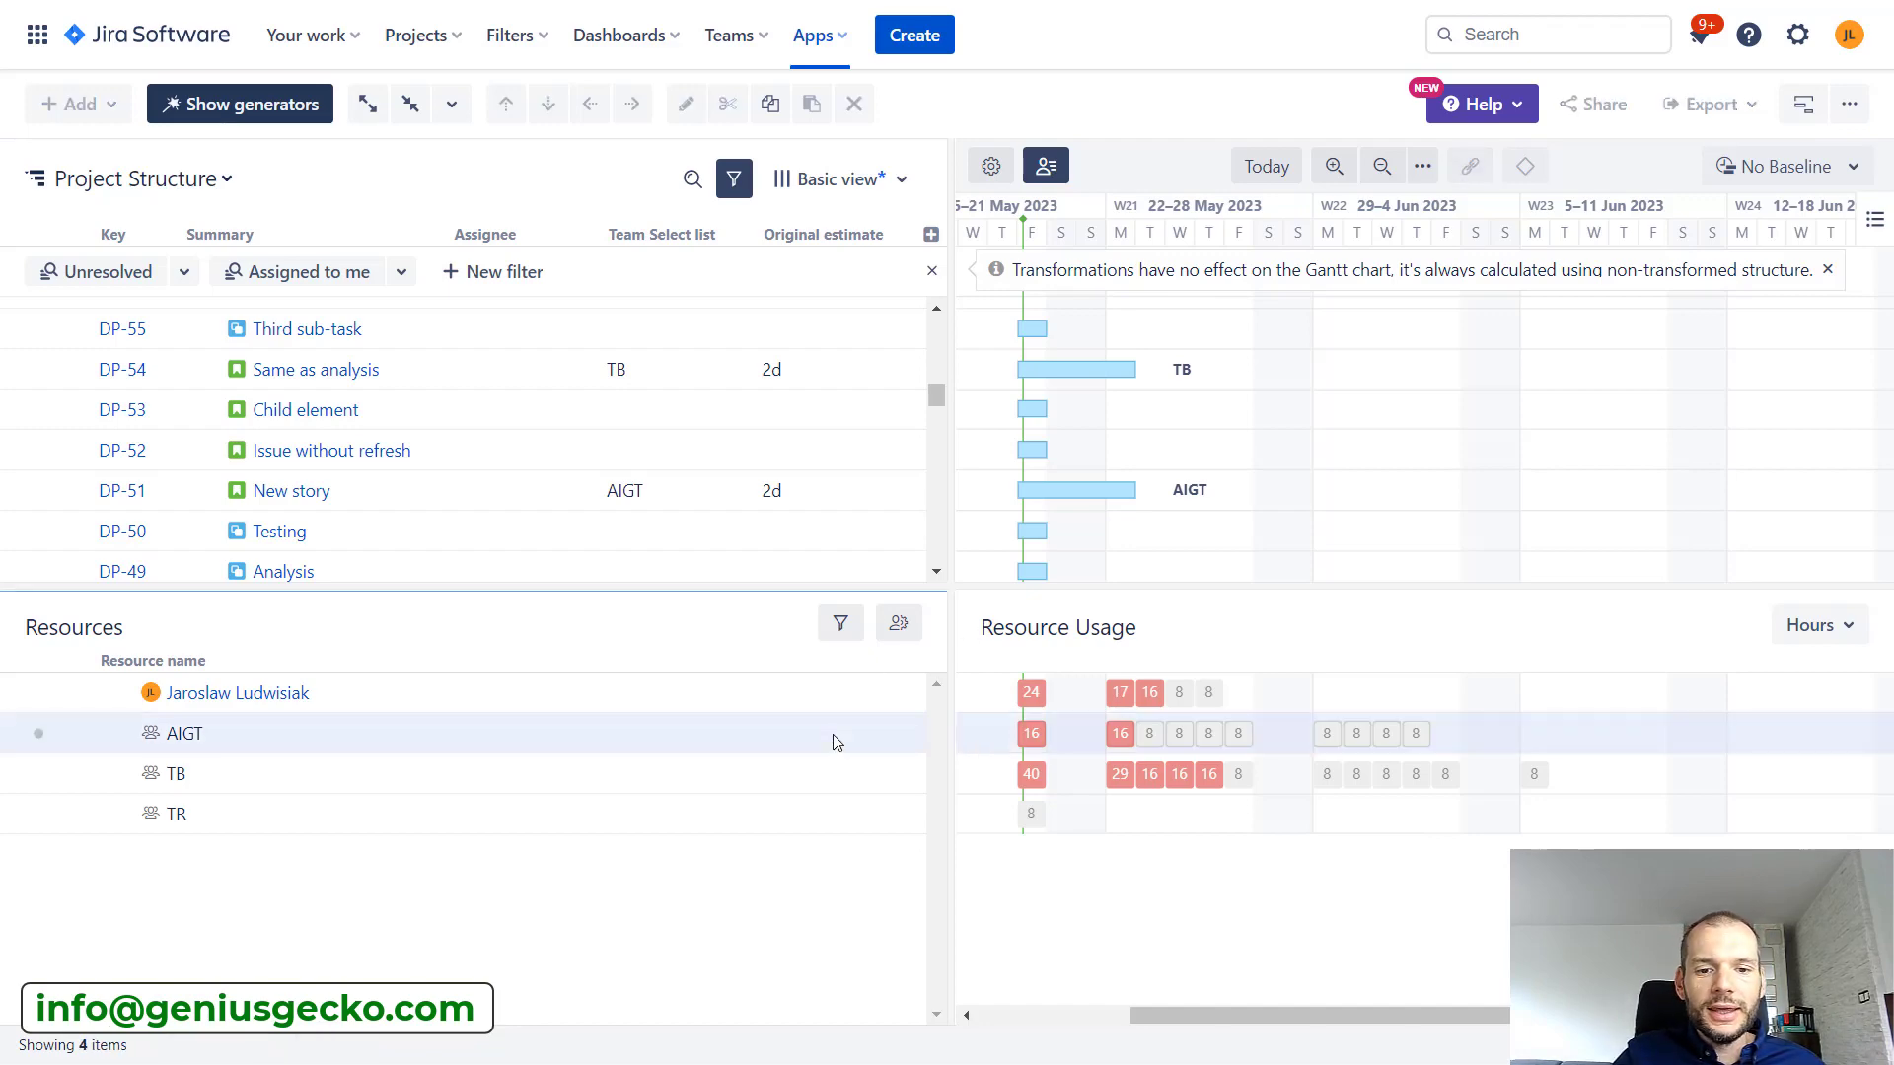
click(899, 623)
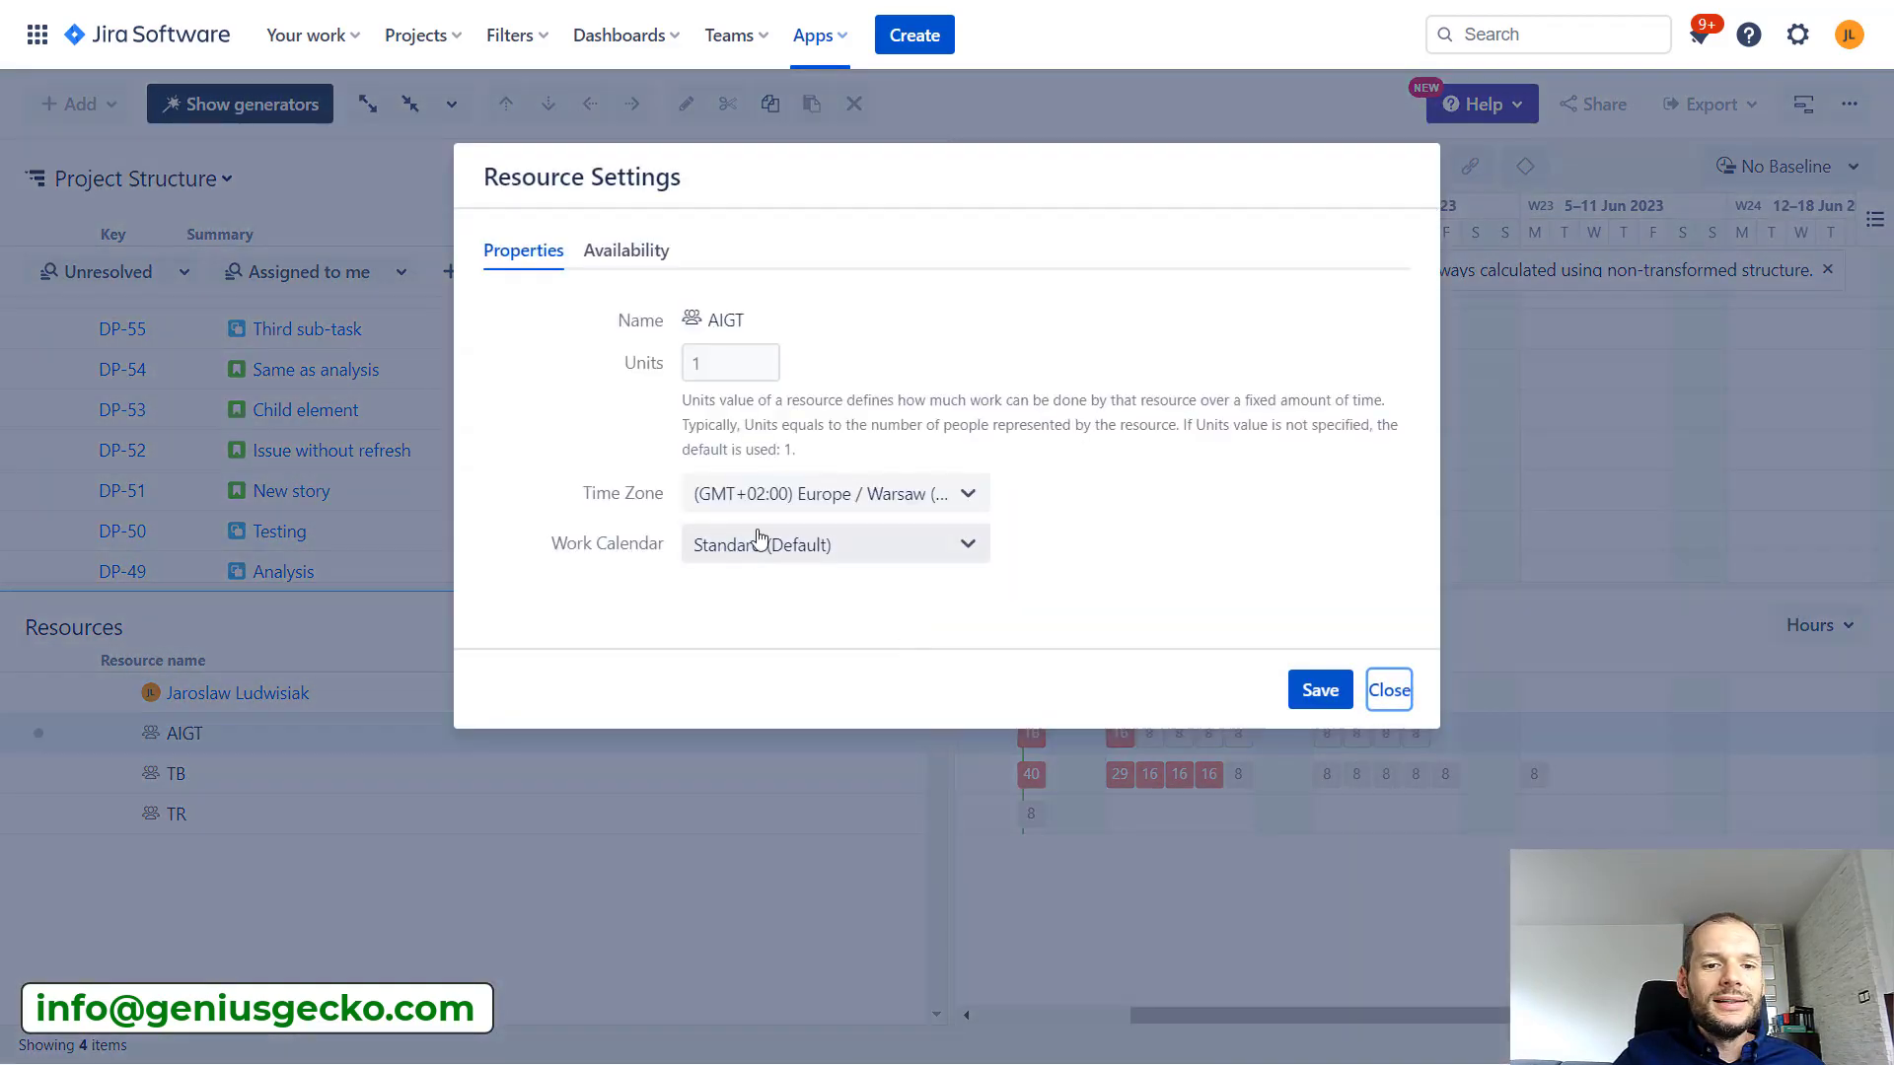
click(736, 367)
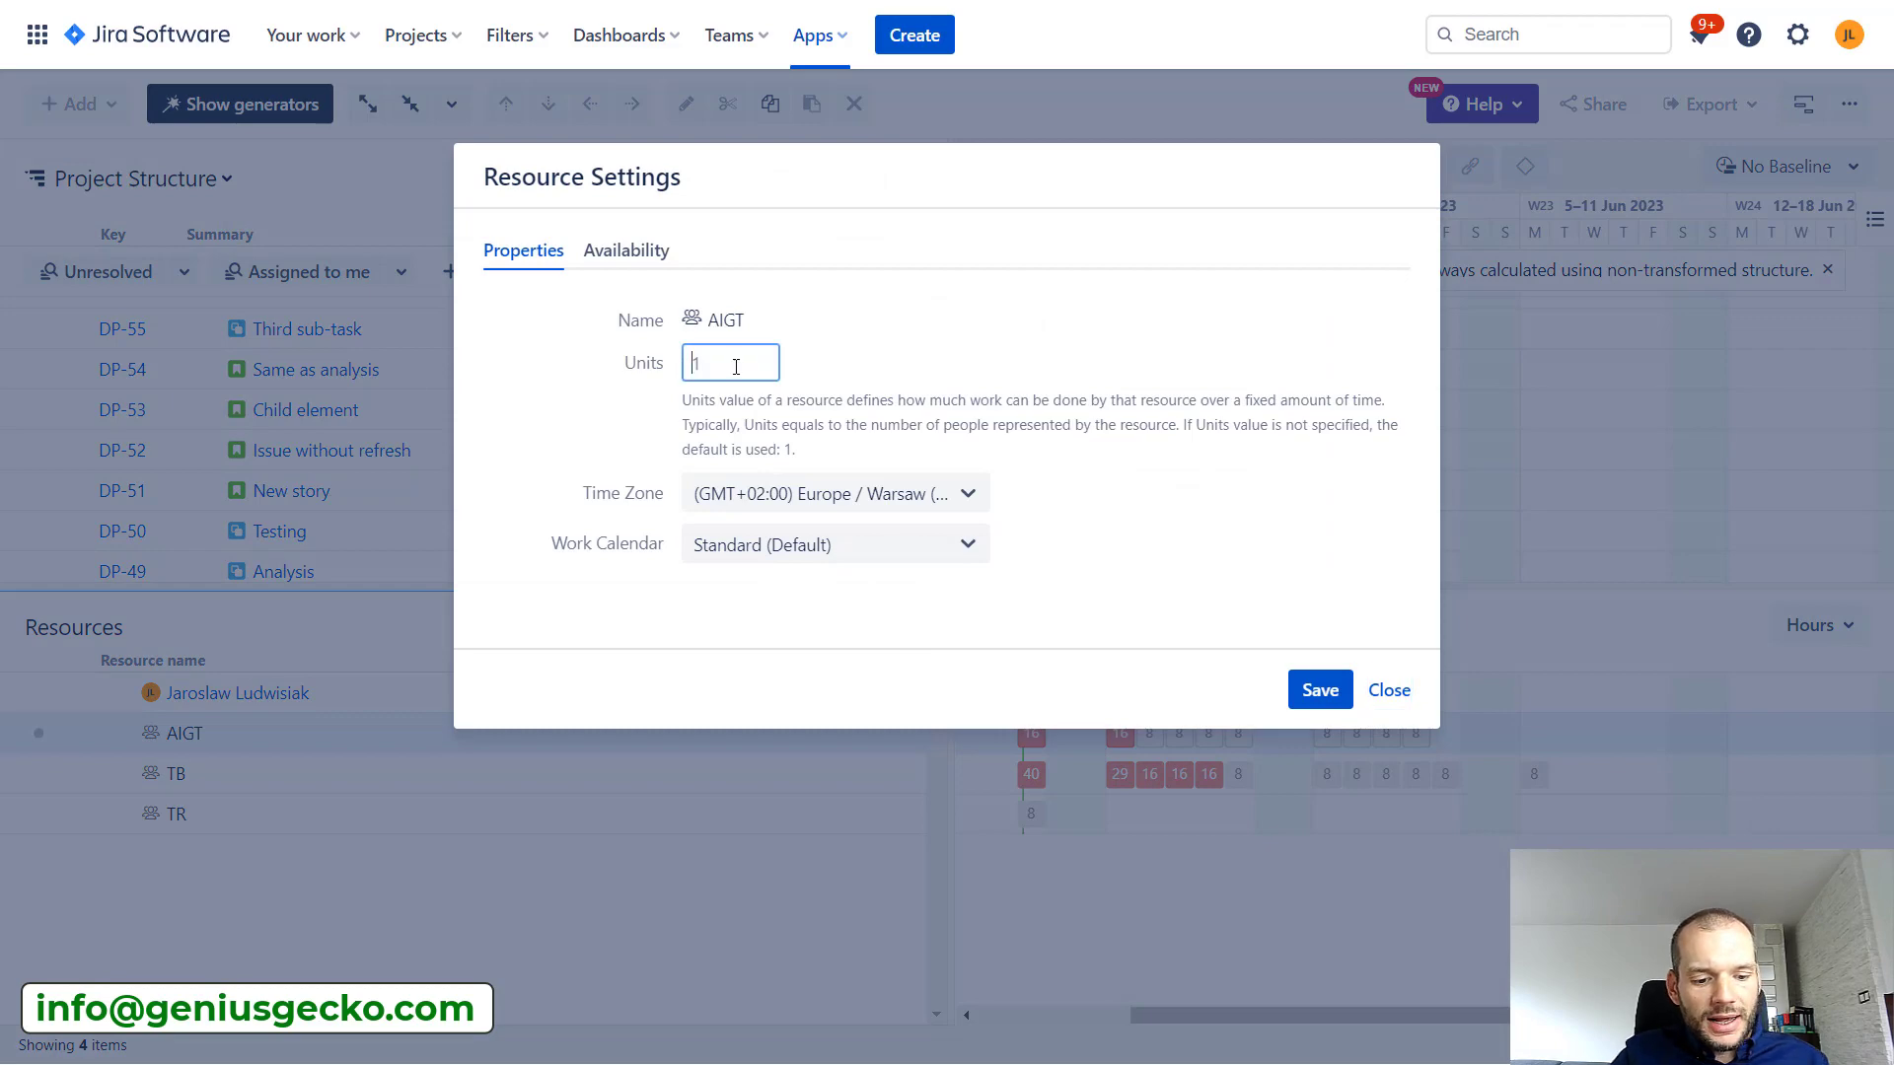
click(1300, 689)
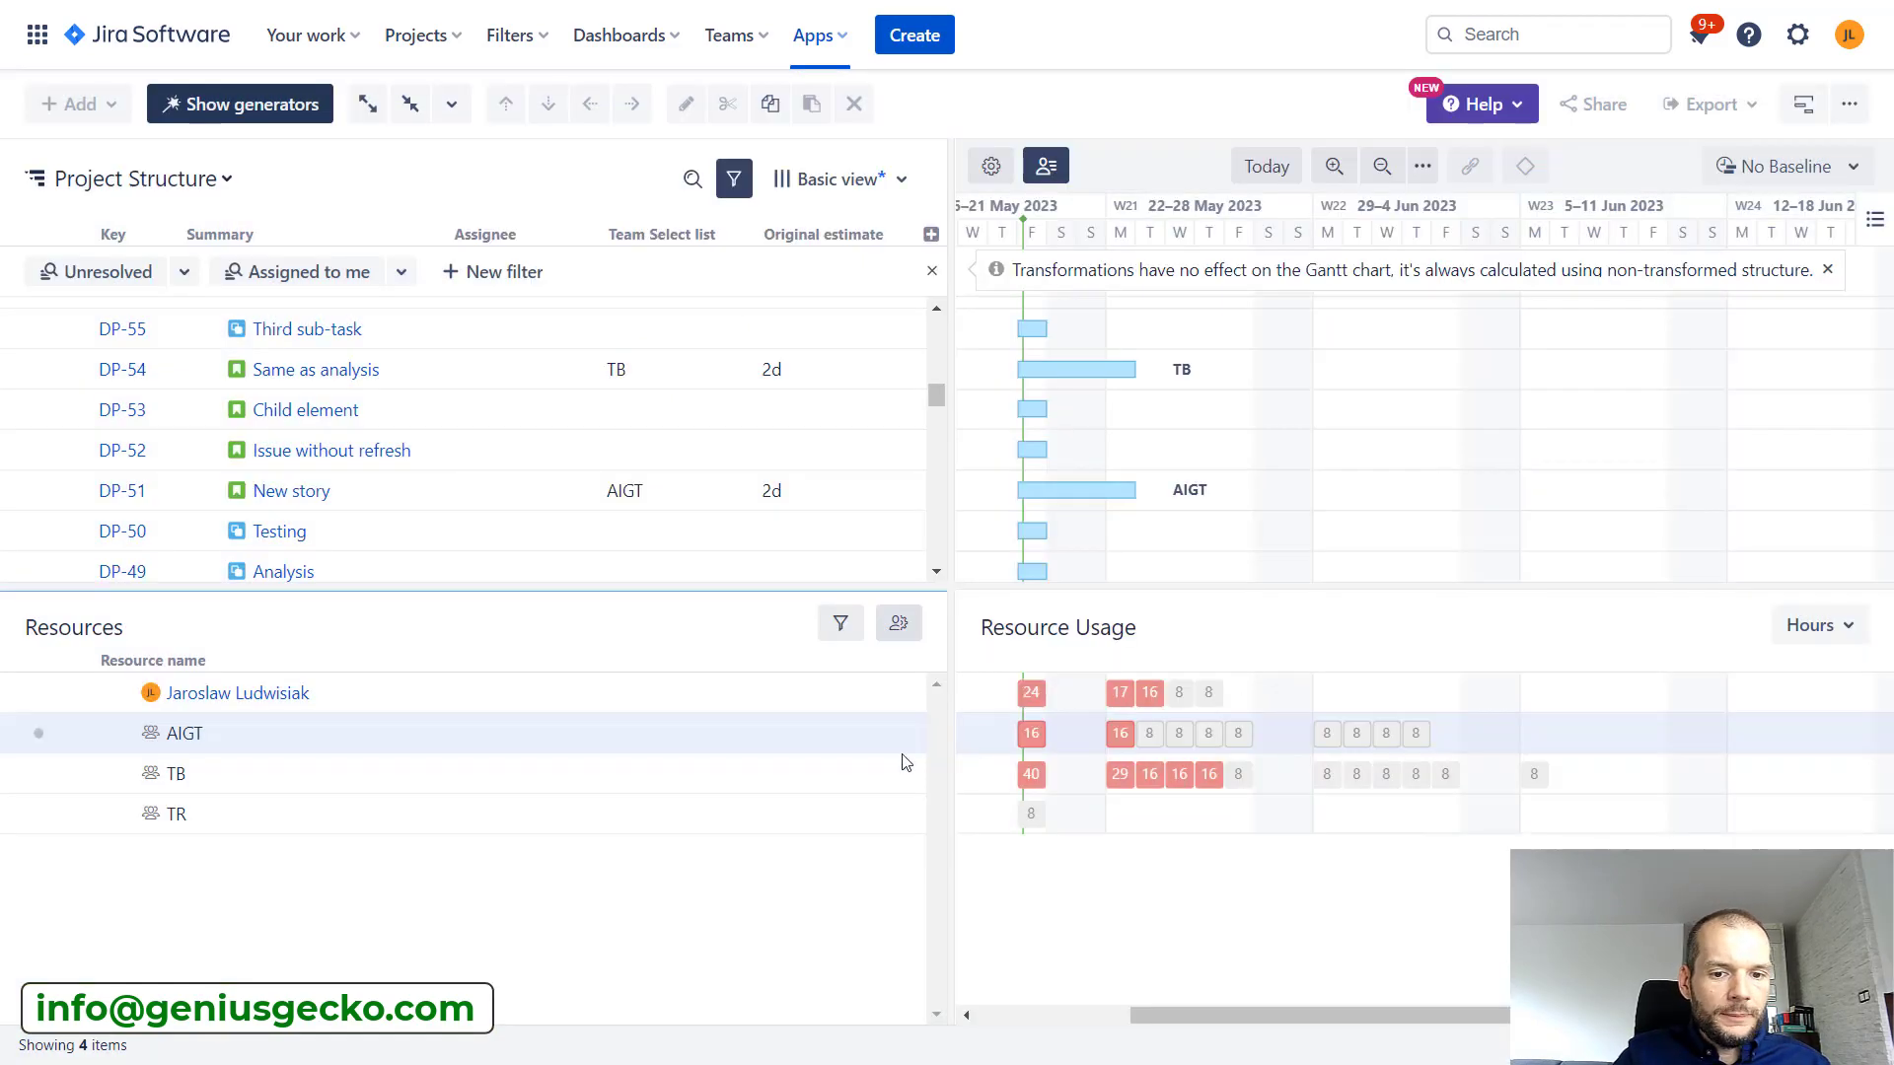
Change the Units value in the TB team's resource settings and save it
click(875, 773)
click(899, 623)
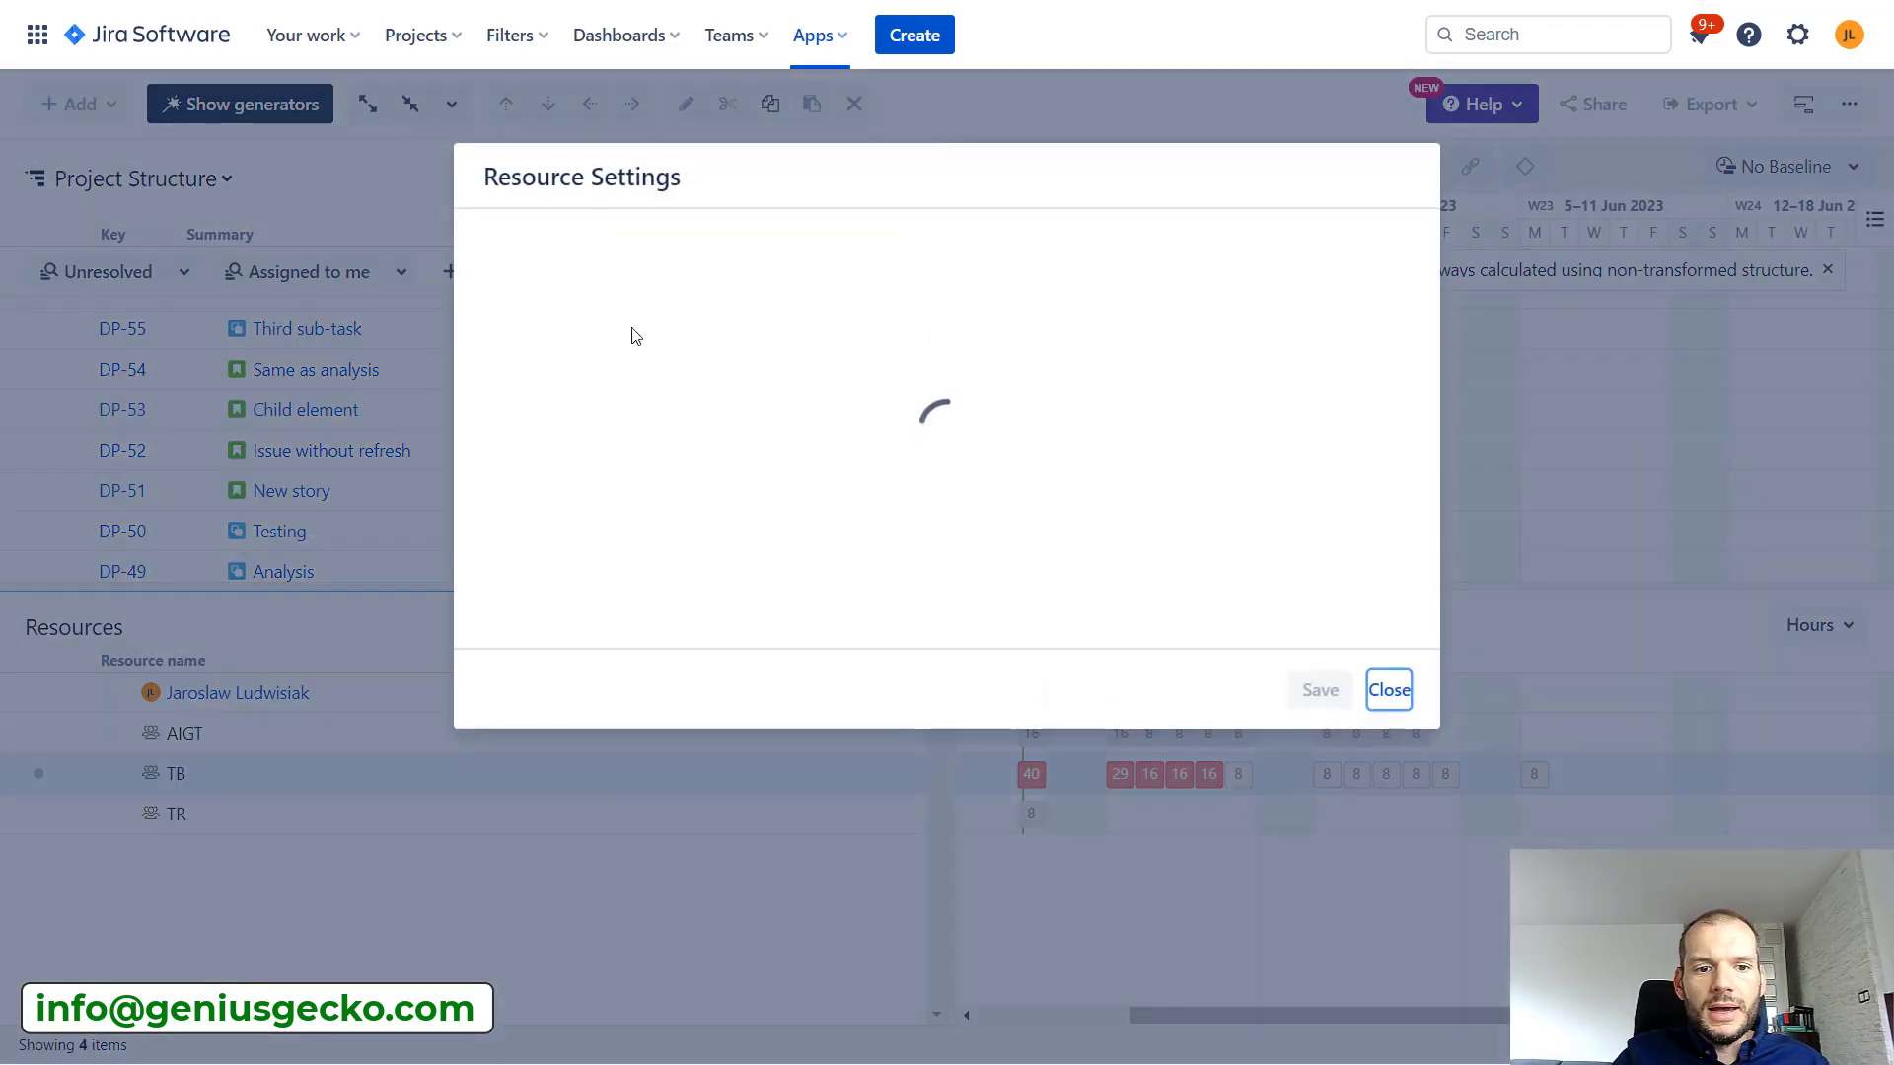
click(713, 361)
click(1320, 690)
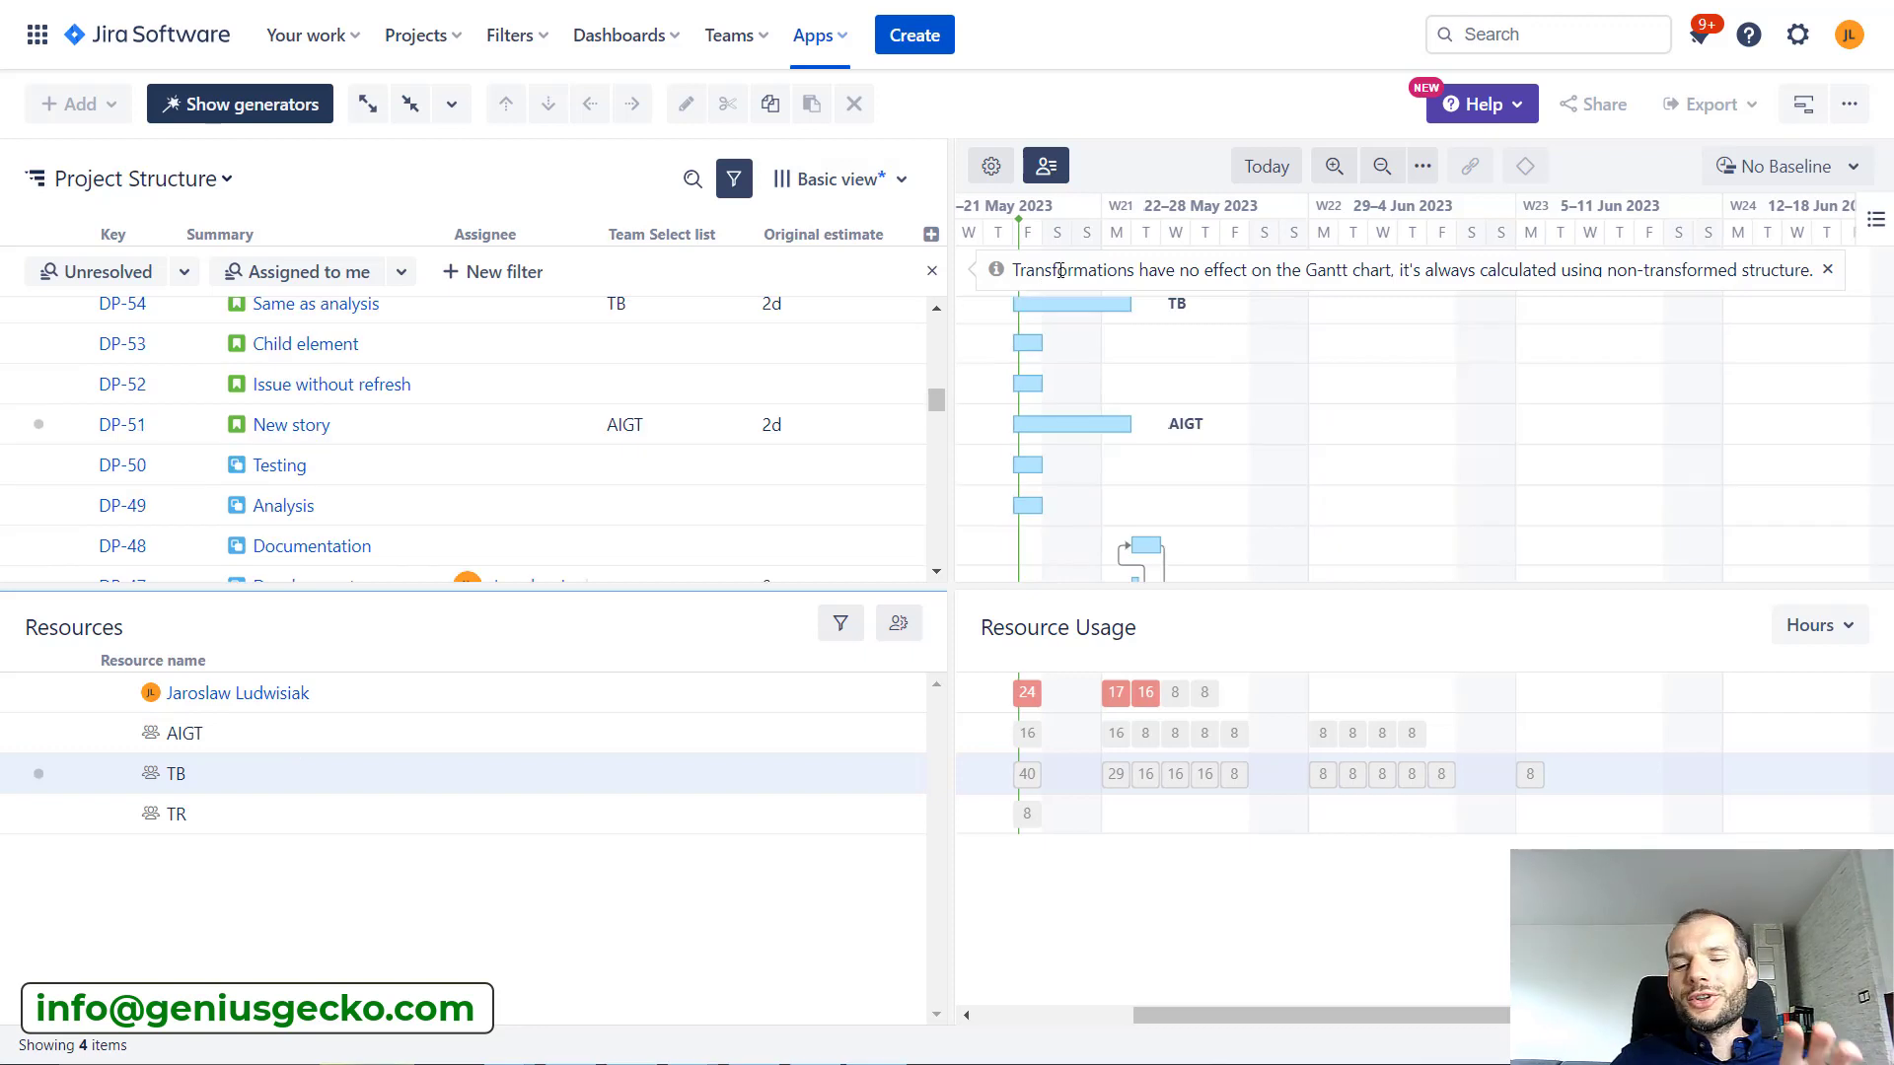
Open the Team Resources slice for editing from the Gantt chart's slice settings
click(989, 167)
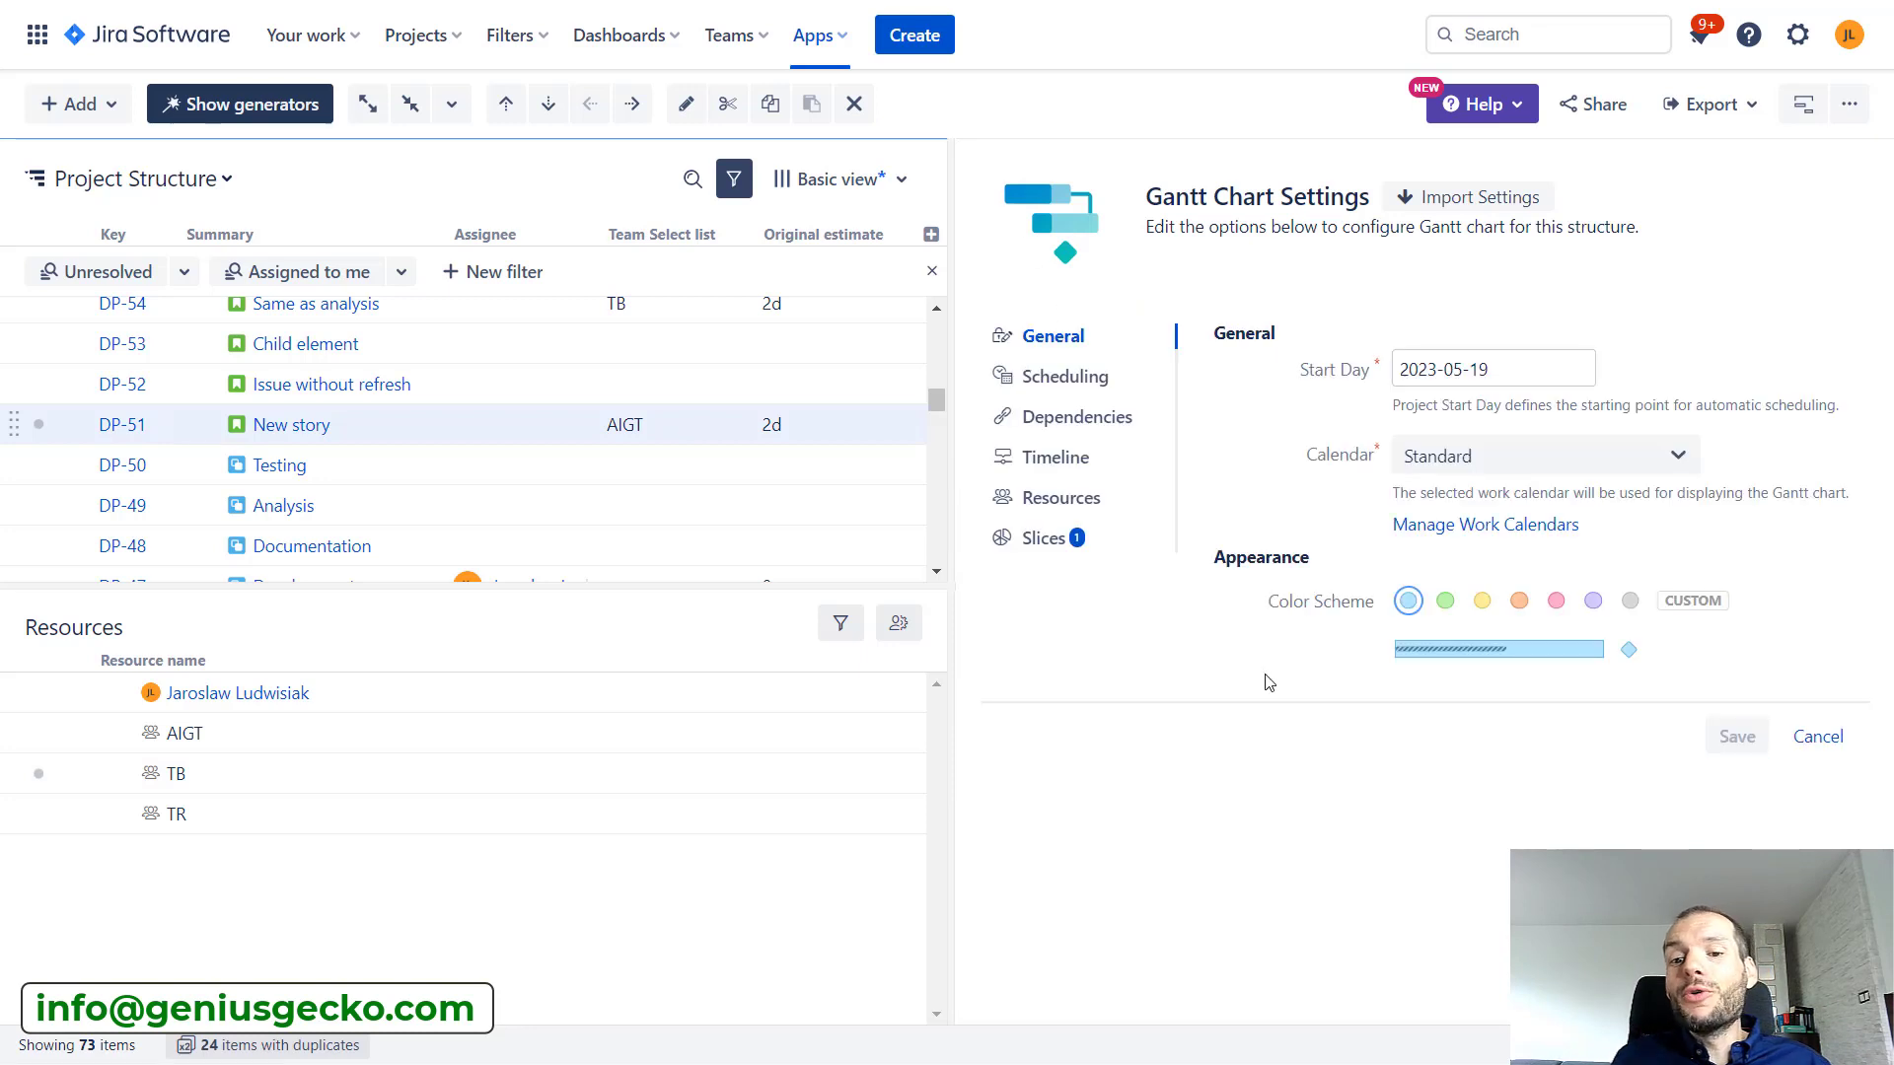
click(1044, 537)
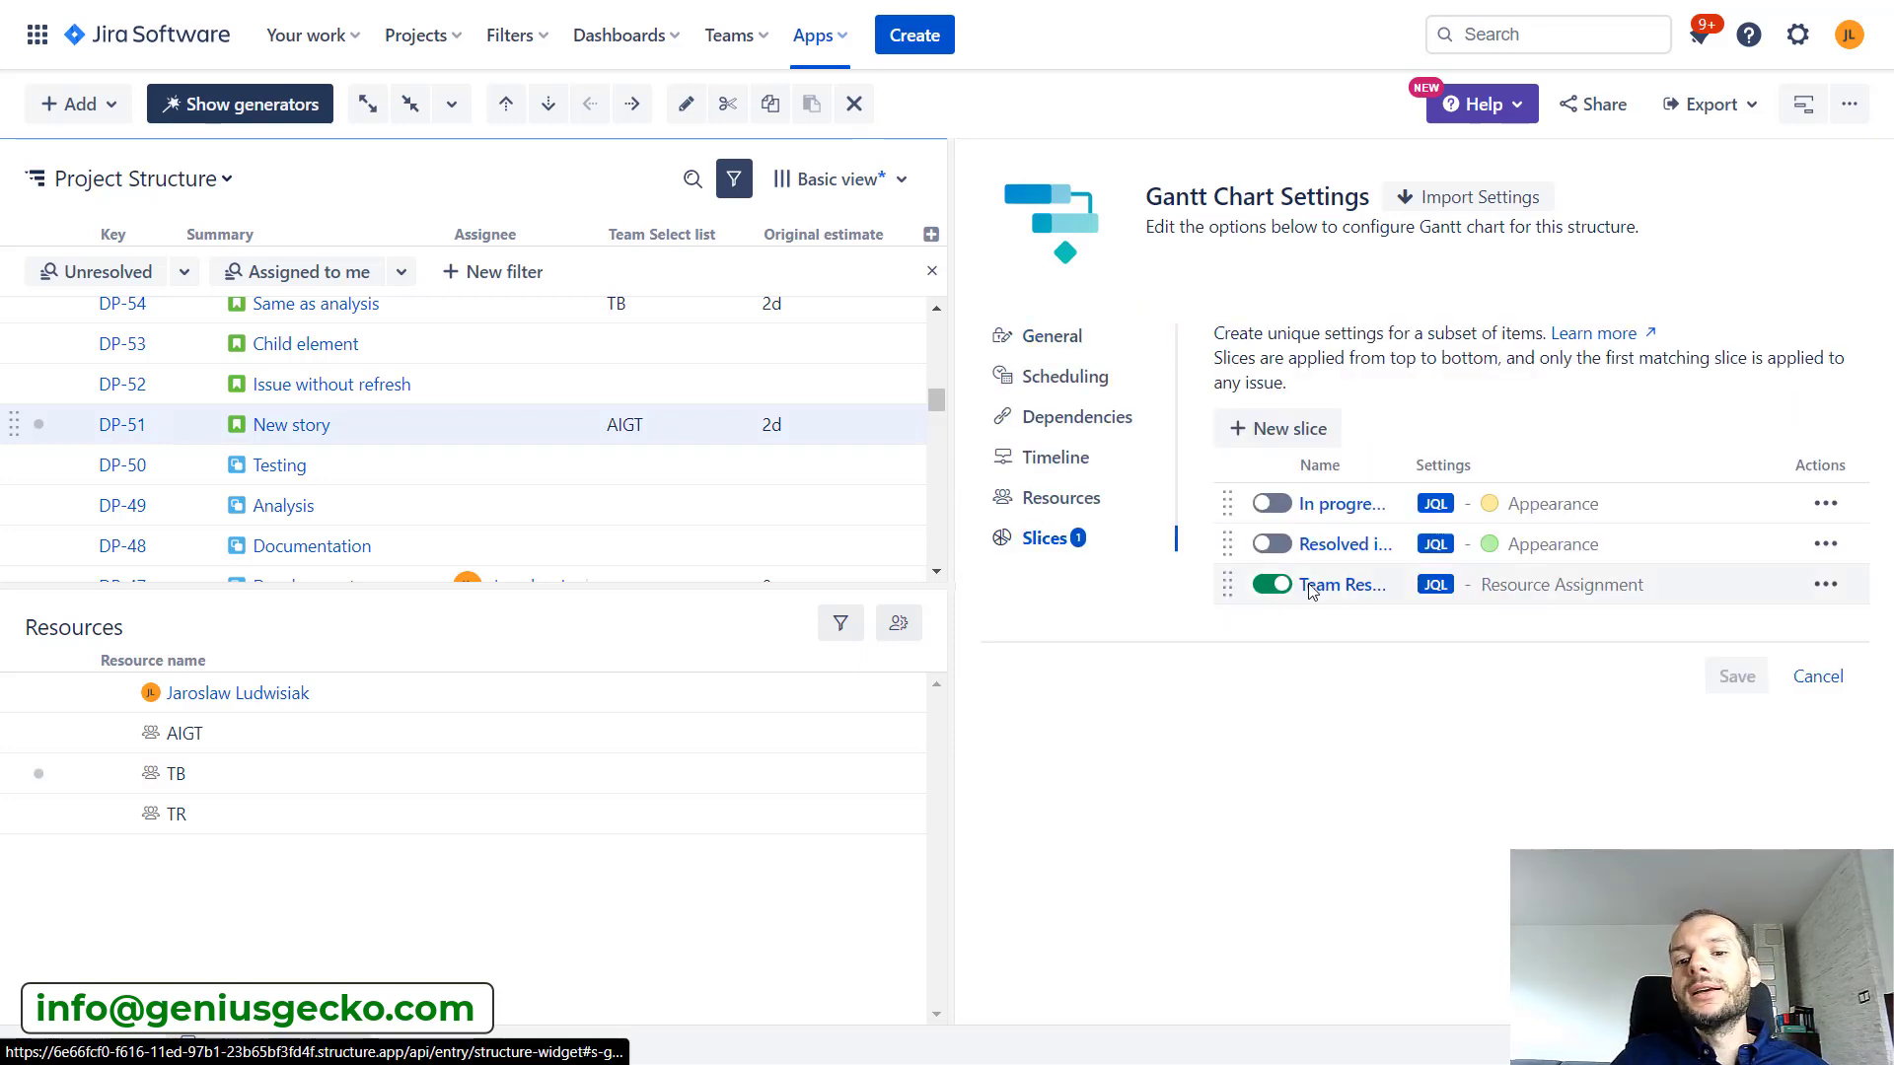
click(1343, 590)
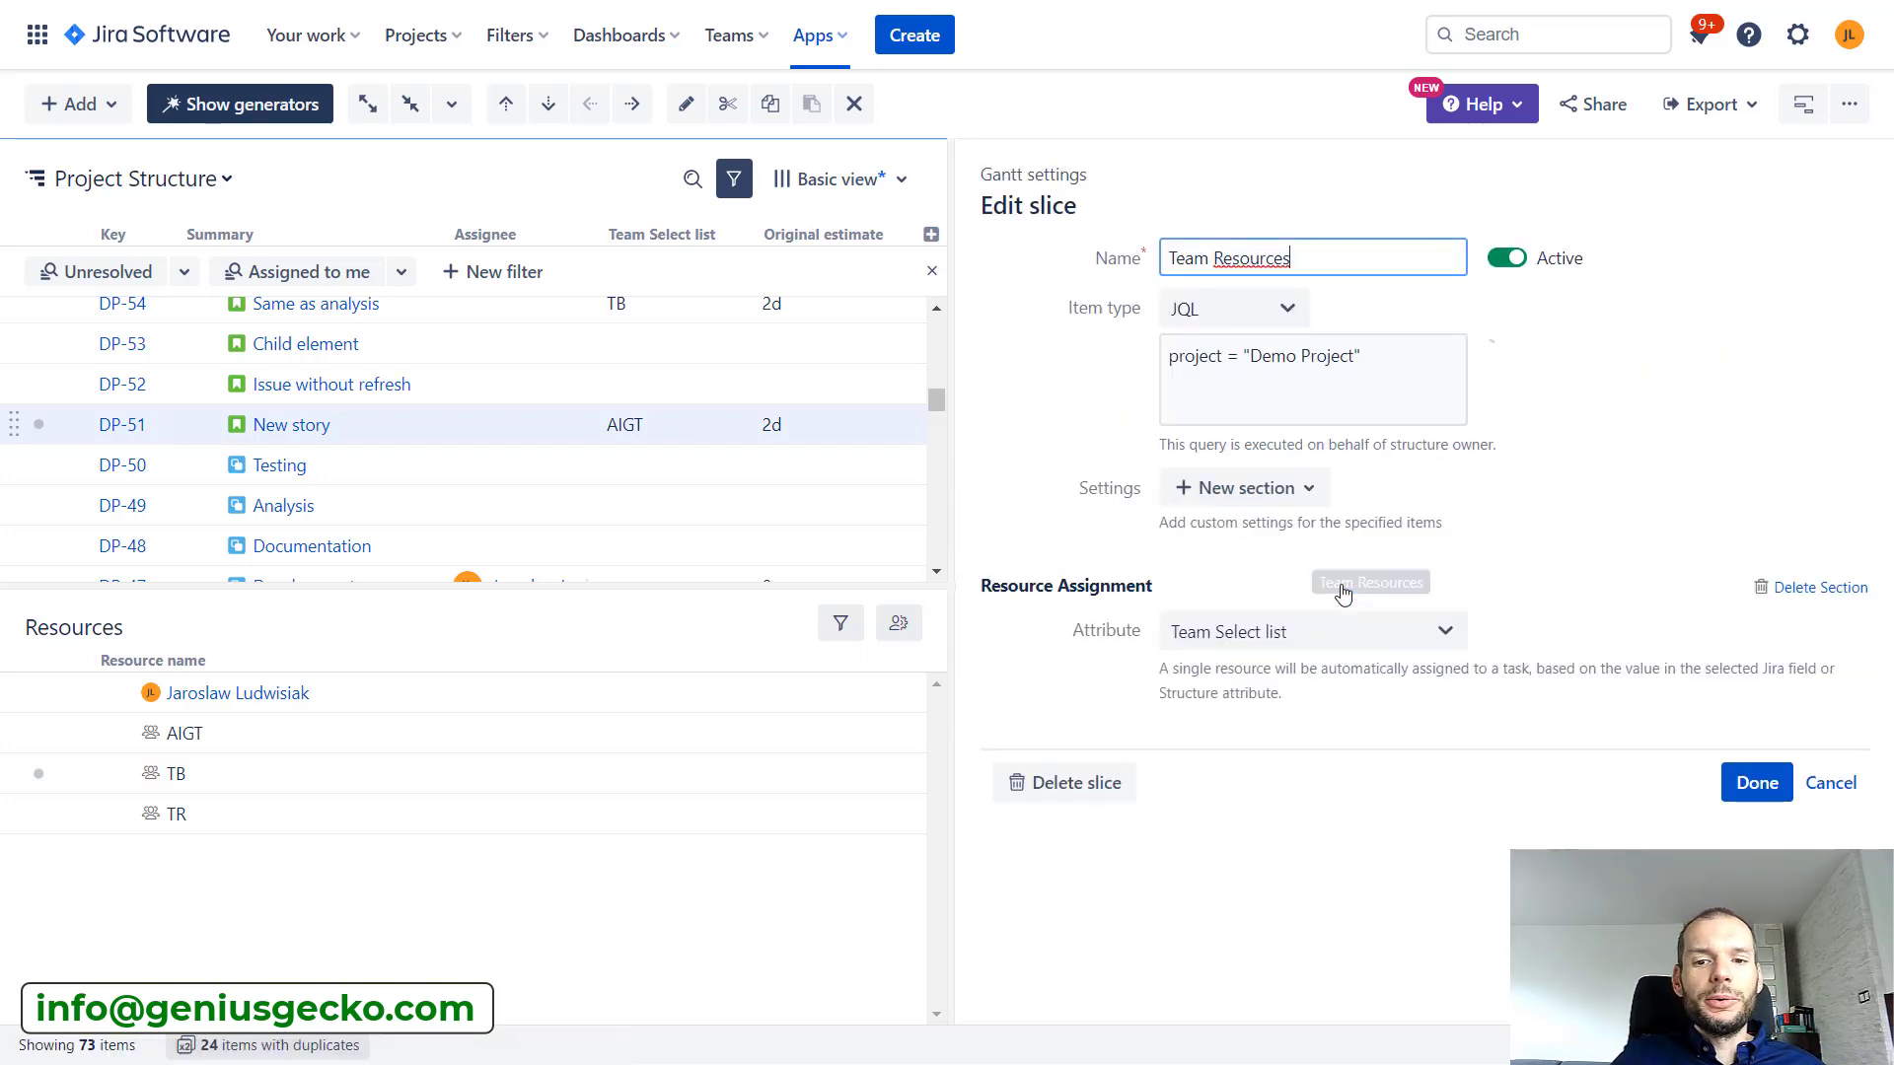
Add a Work Estimates section to the Team Resources slice
click(1274, 489)
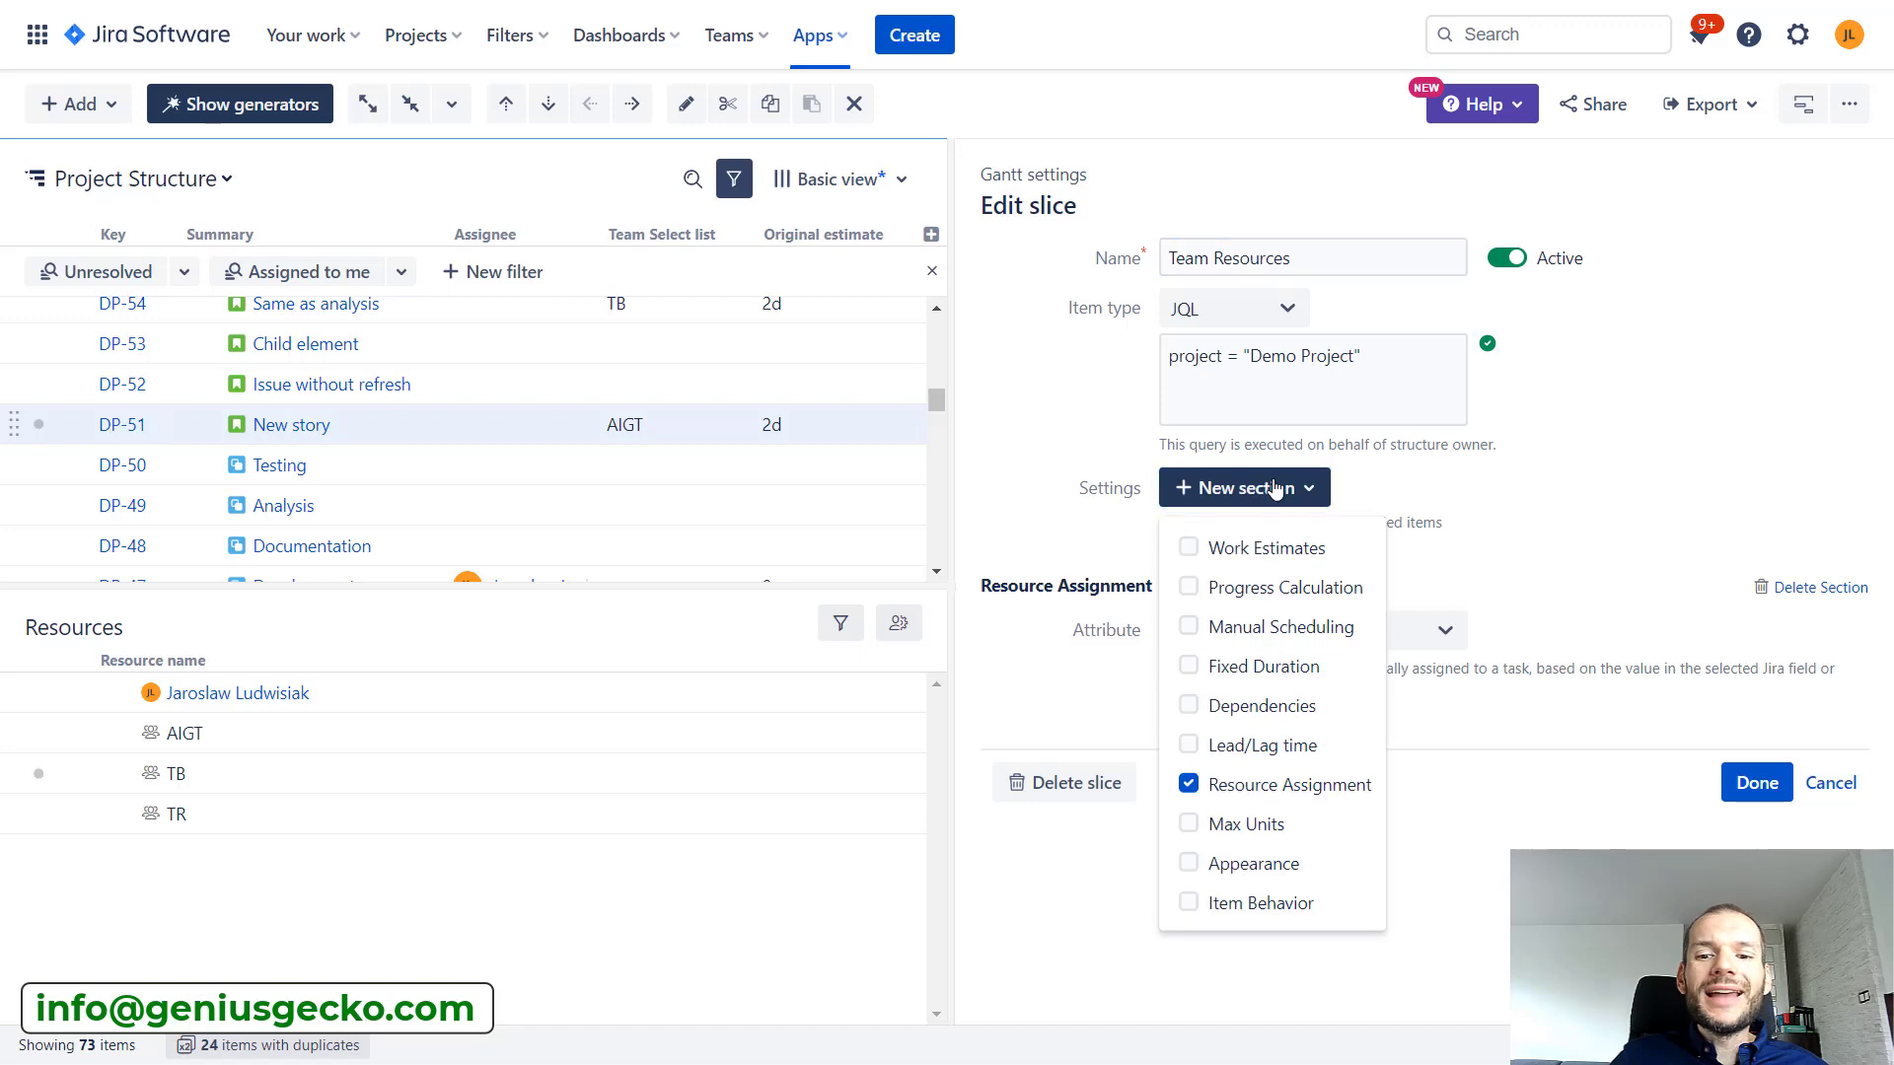
click(1257, 547)
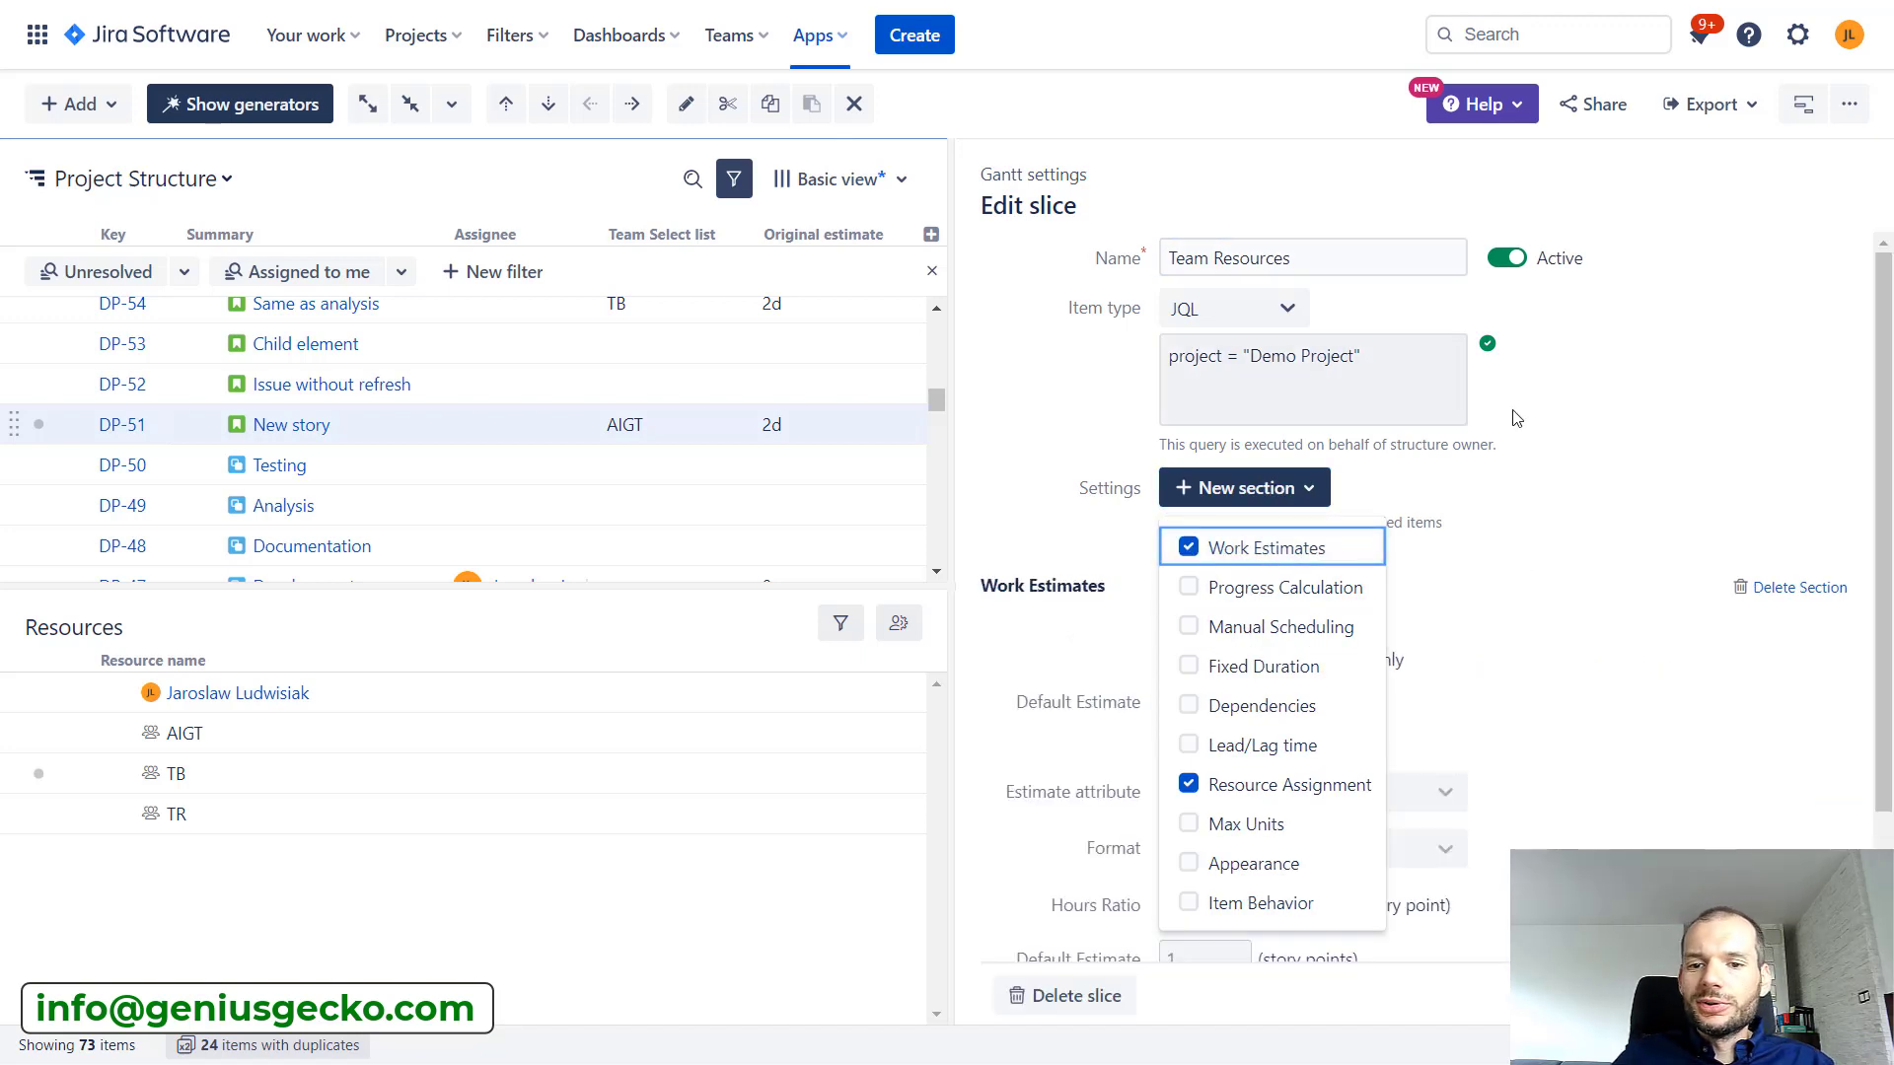
click(1603, 523)
scroll(1603, 523, down, 1)
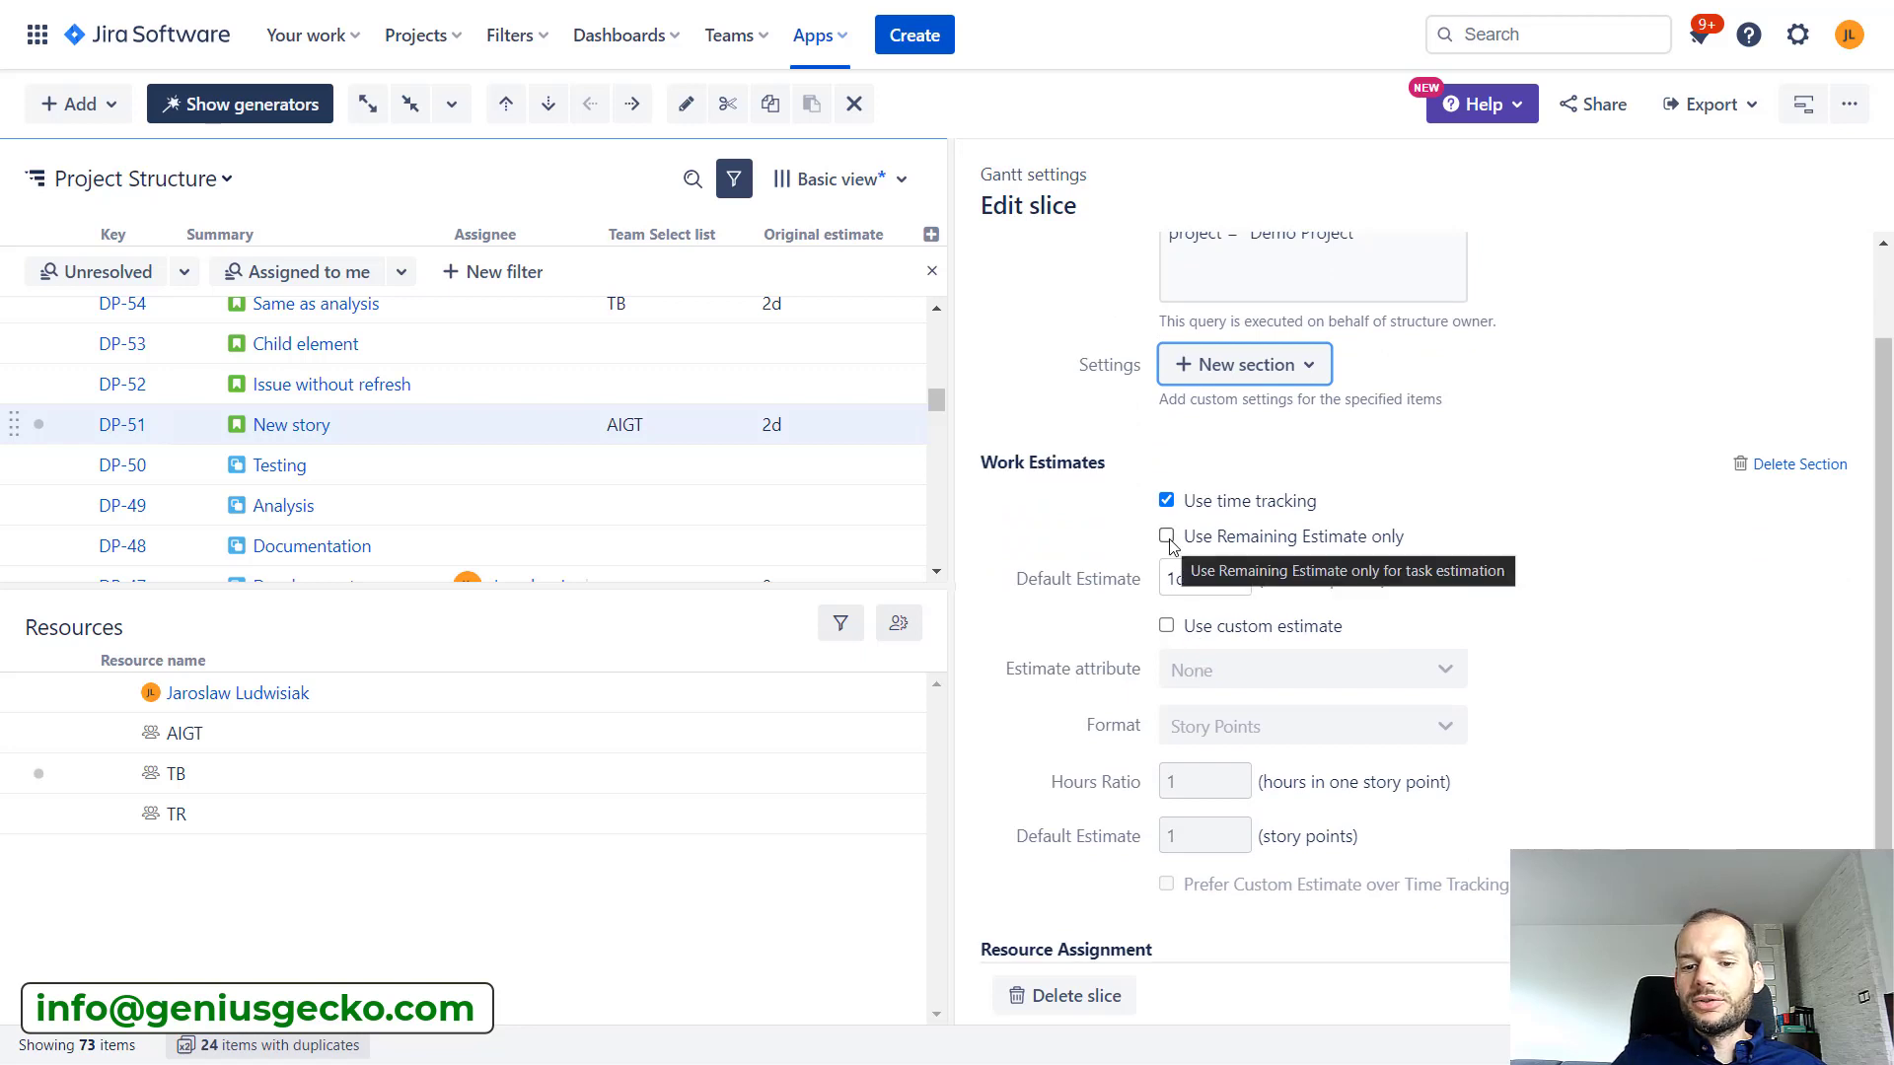
Enable the custom estimate in the Work Estimates section and look through the available estimate attributes
click(1167, 627)
click(1188, 669)
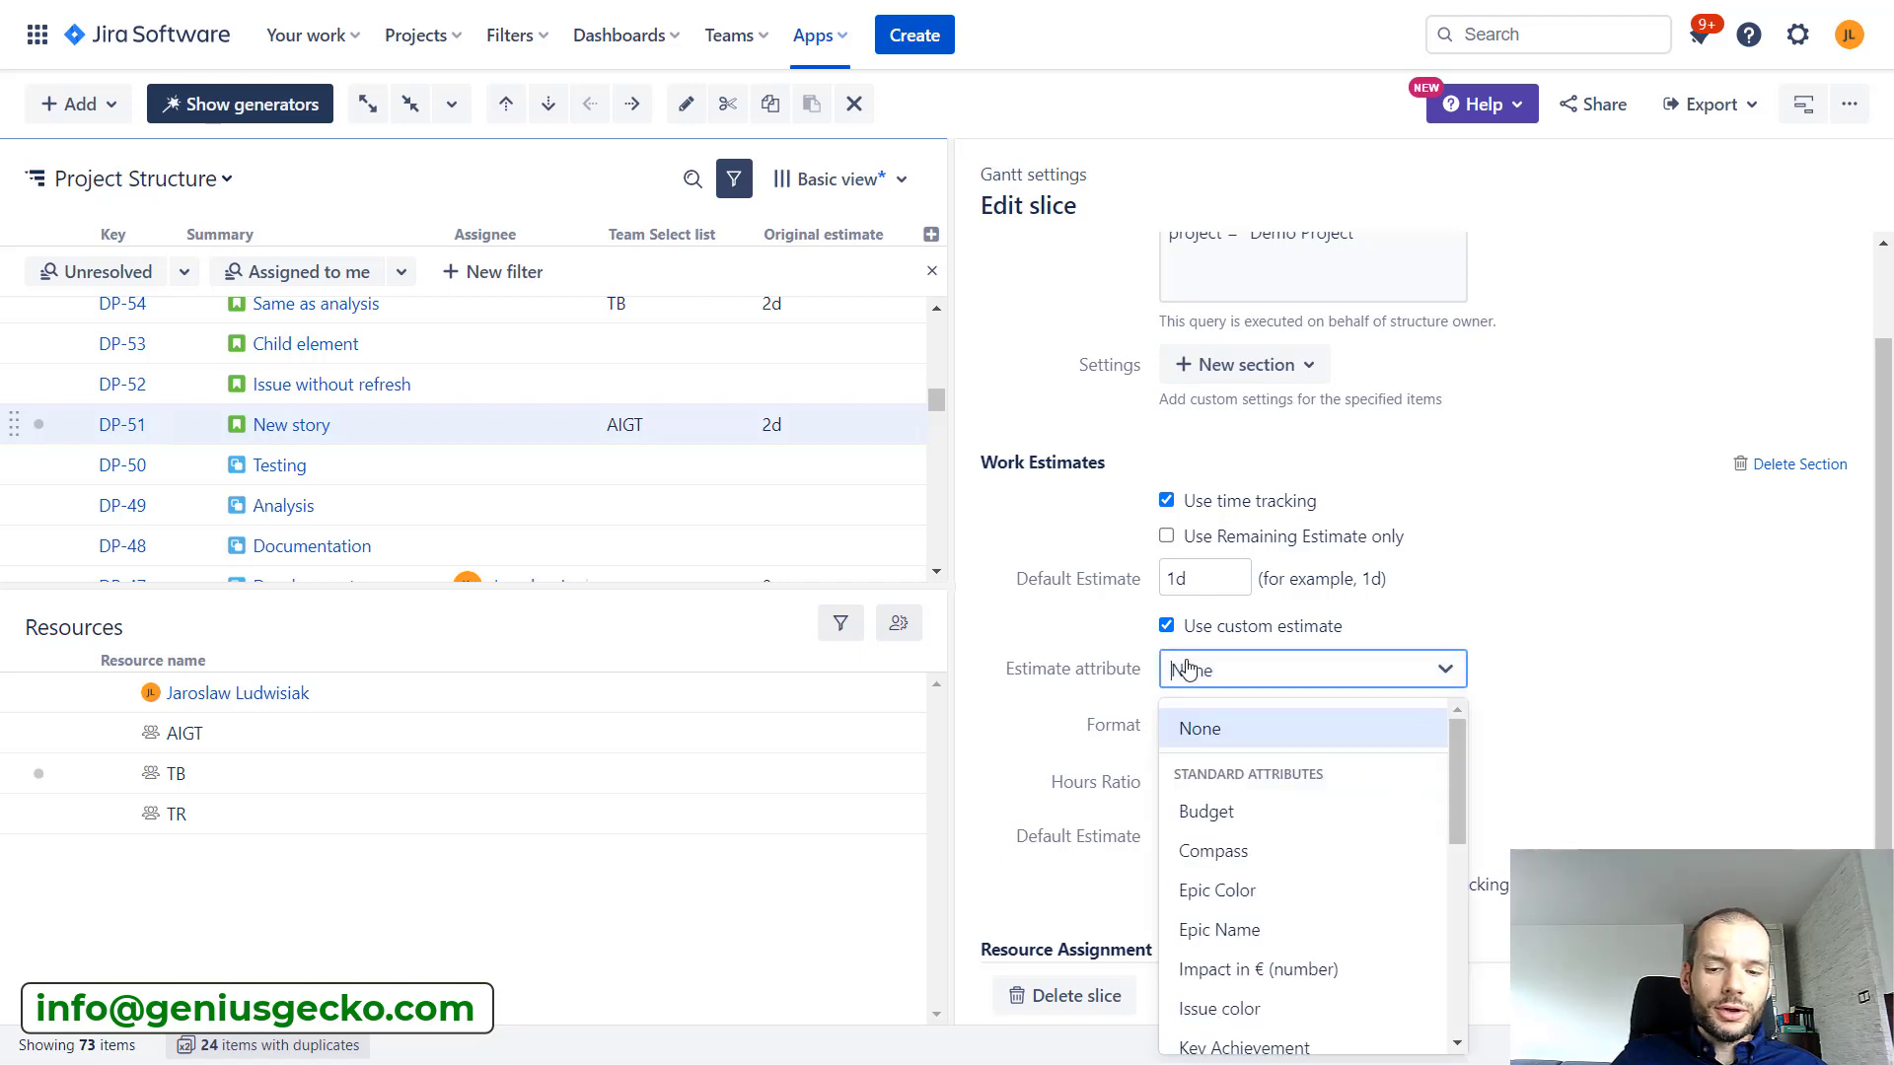
click(1550, 634)
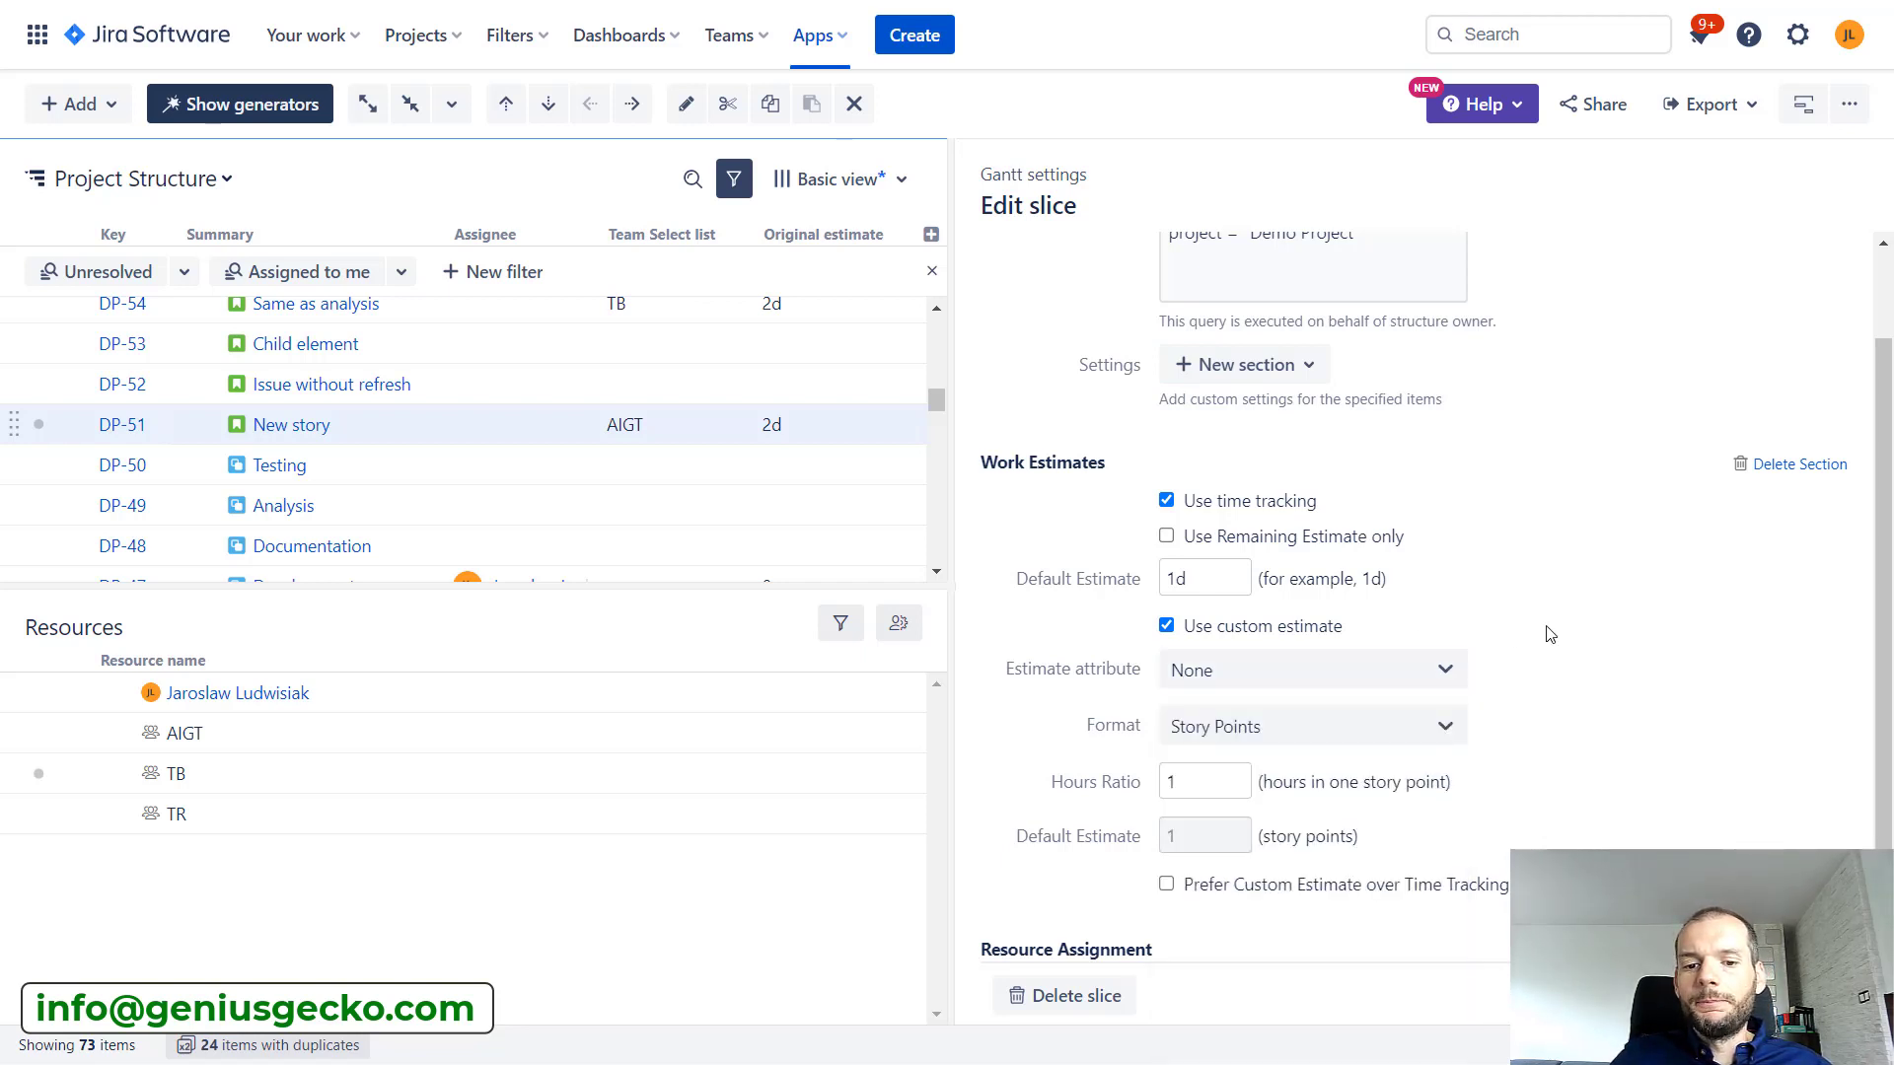
Review the Work Estimates options and the other available section types, and discard the unsaved changes to the Team Resources slice
scroll(1550, 634, up, 2)
scroll(1170, 628, down, 3)
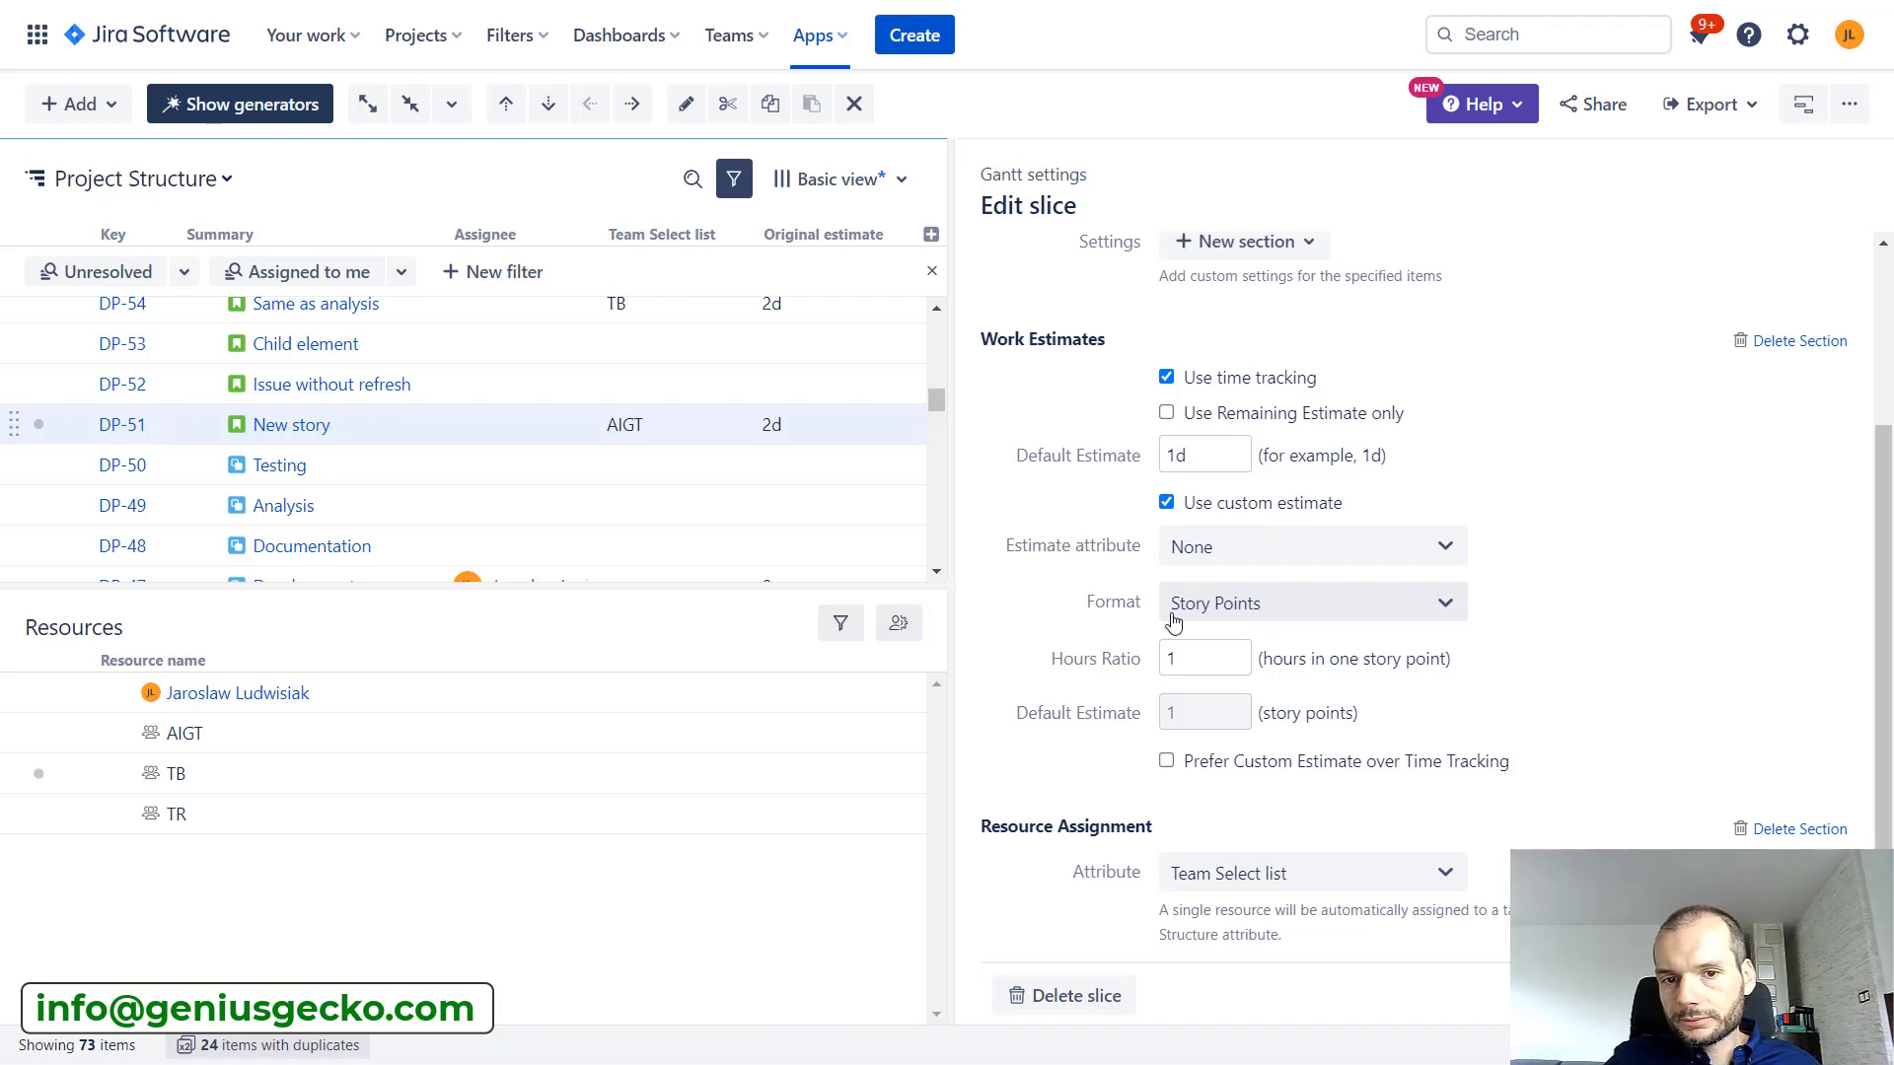
scroll(1174, 622, up, 3)
scroll(1179, 618, down, 2)
scroll(1212, 553, up, 2)
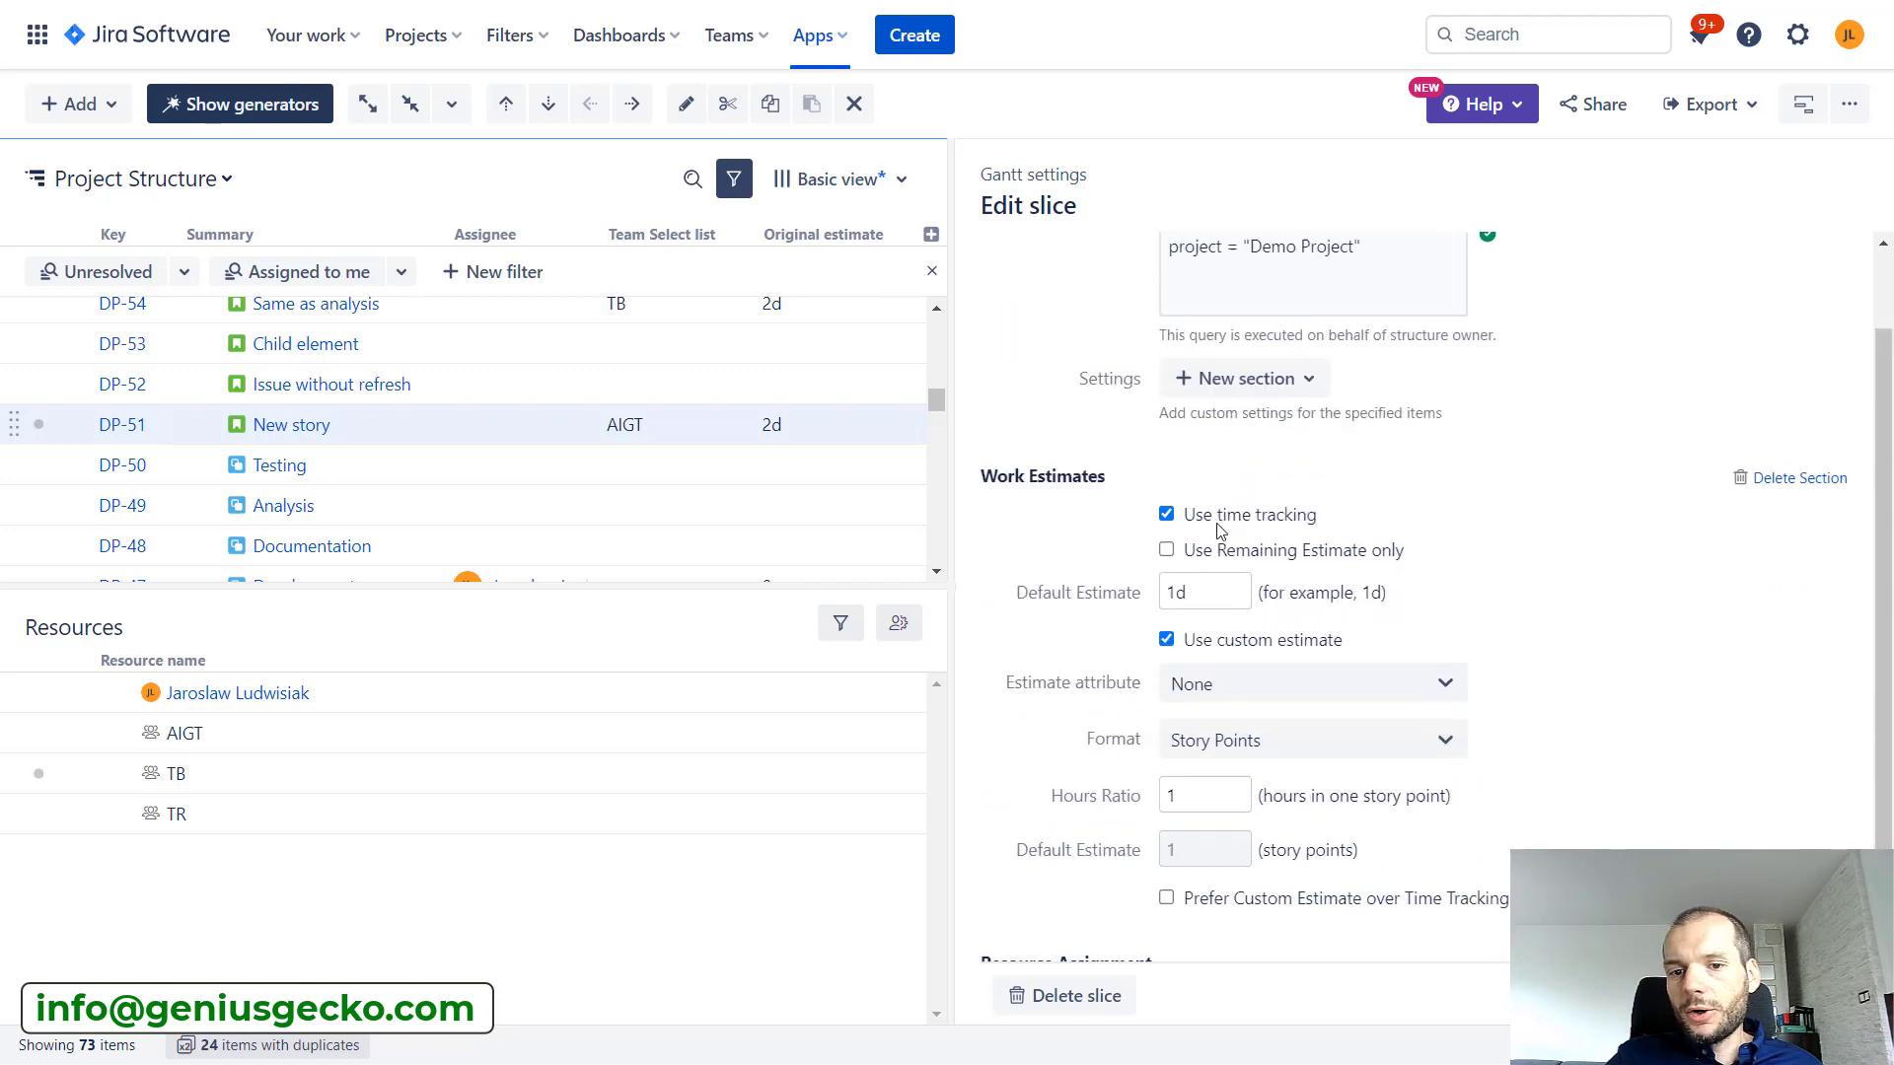
click(1248, 490)
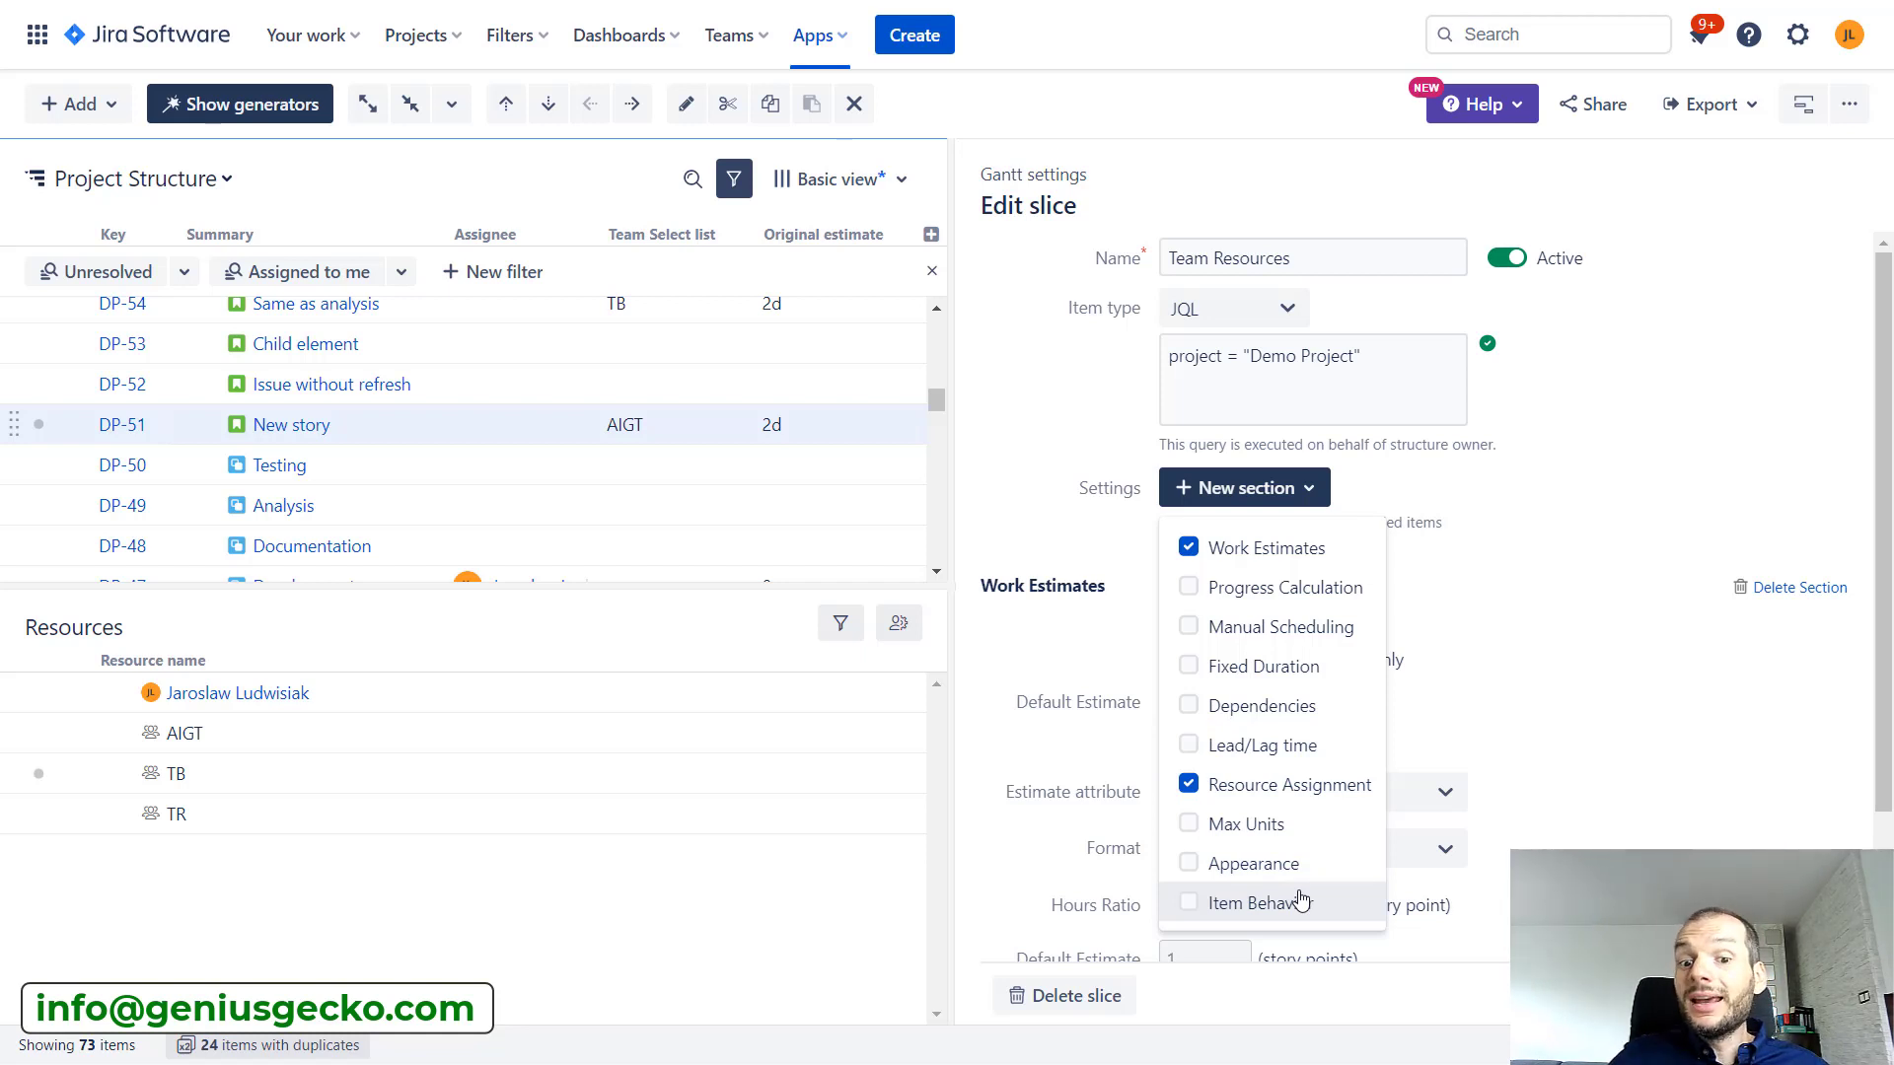
click(1825, 997)
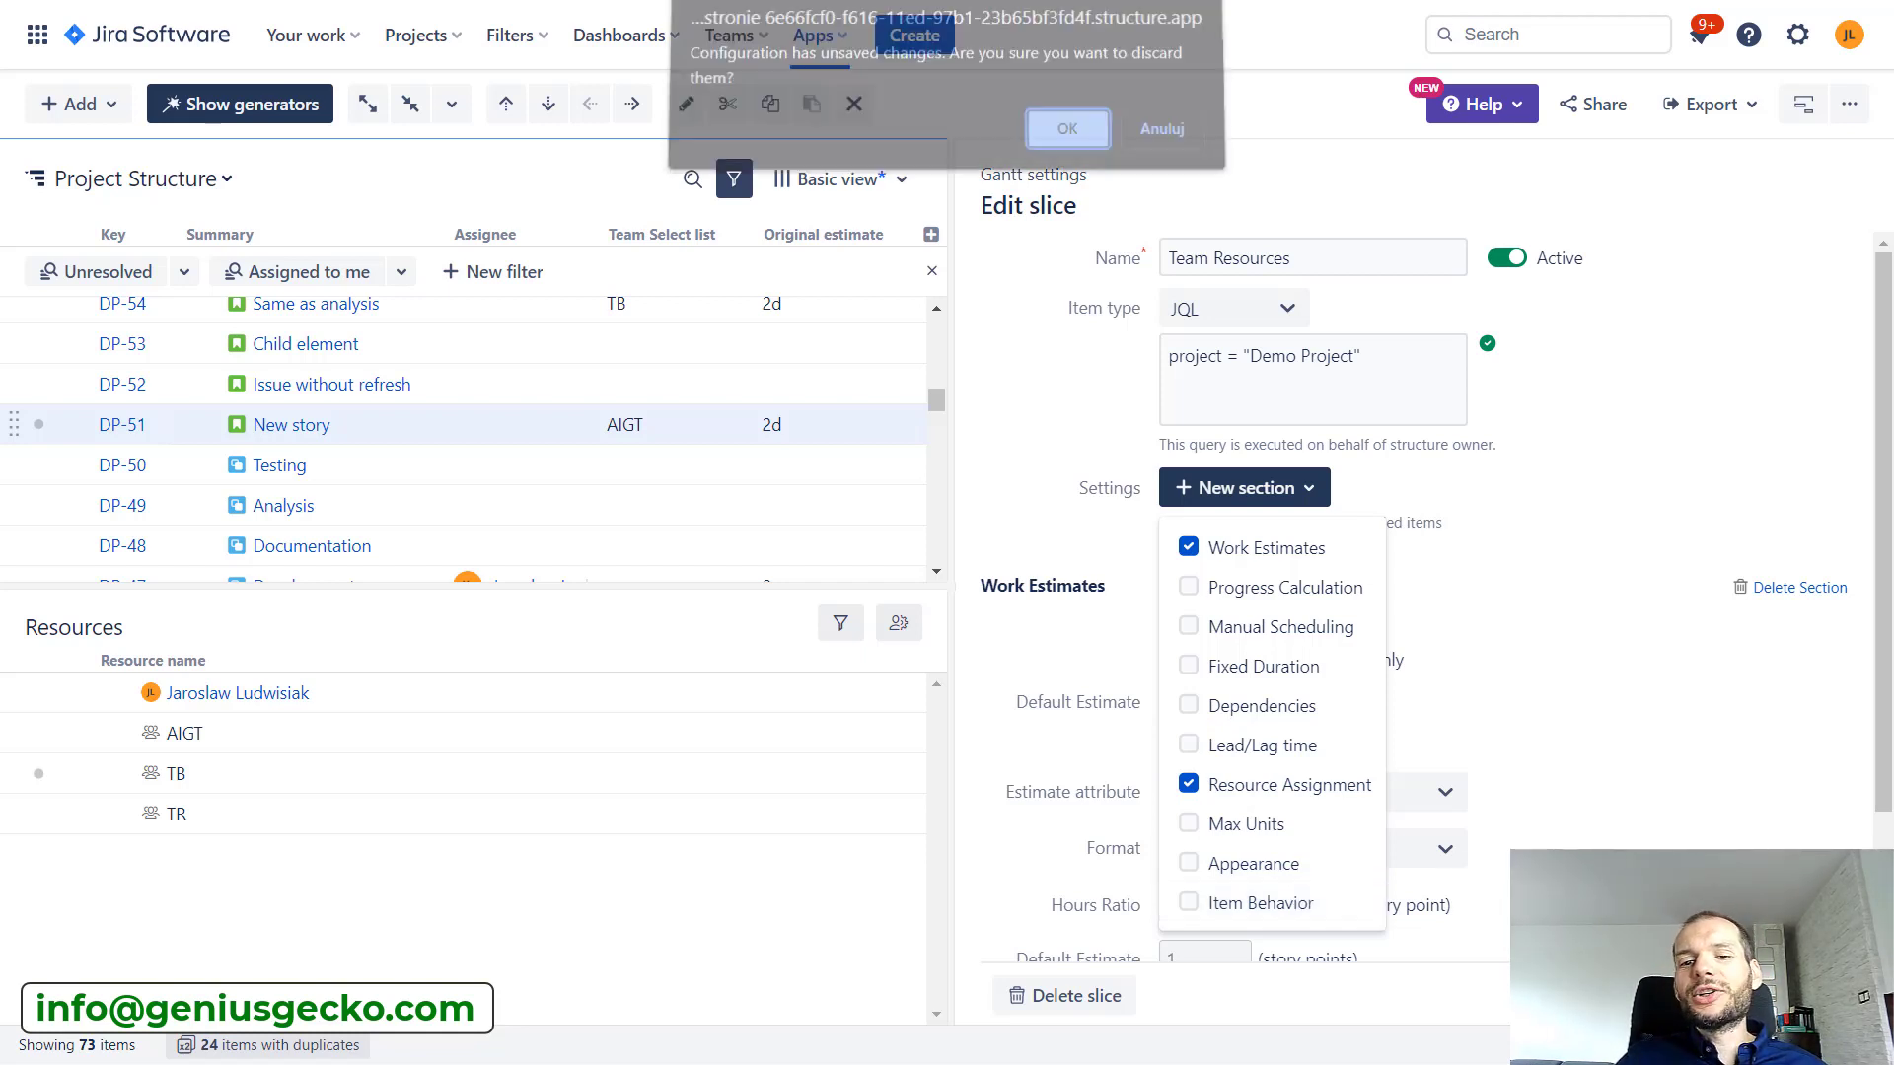
click(1075, 143)
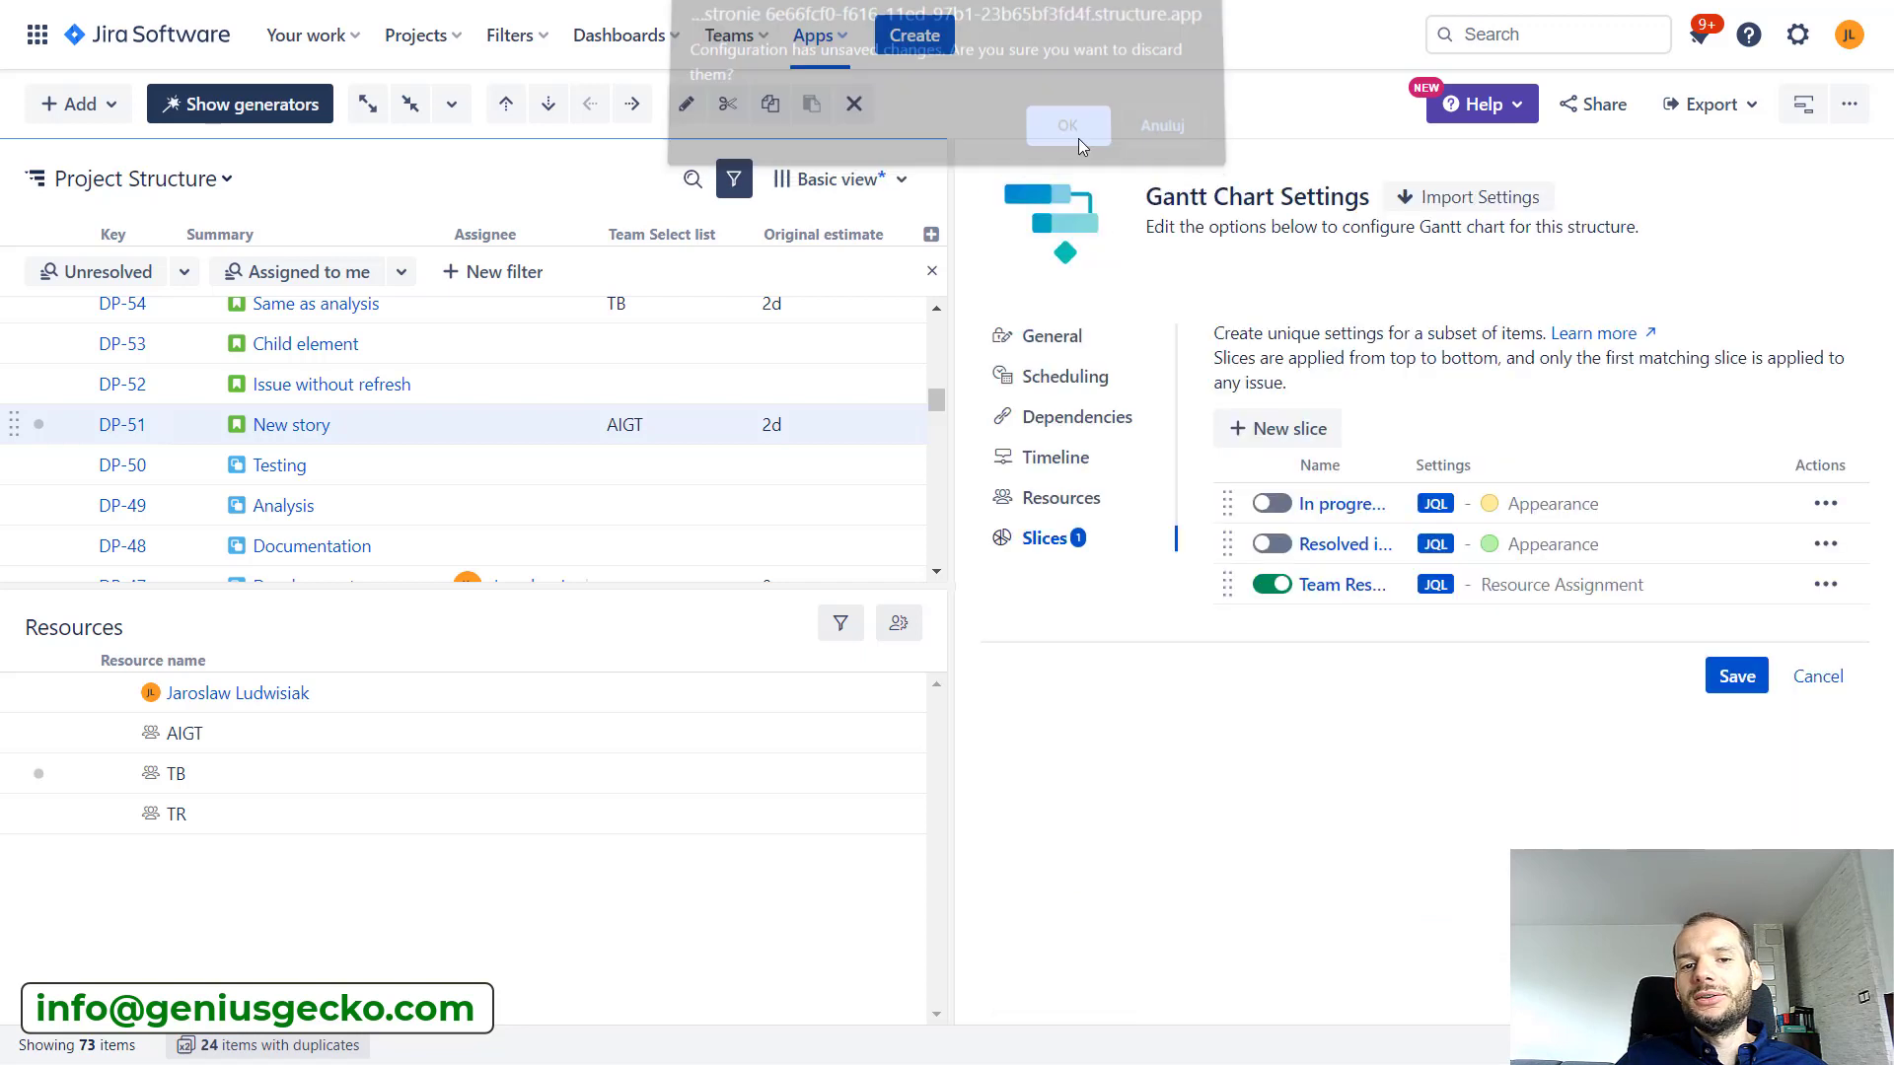
Activate the In progress issues slice and the Resolved slice alongside the Team Resources slice
click(1288, 505)
click(1274, 546)
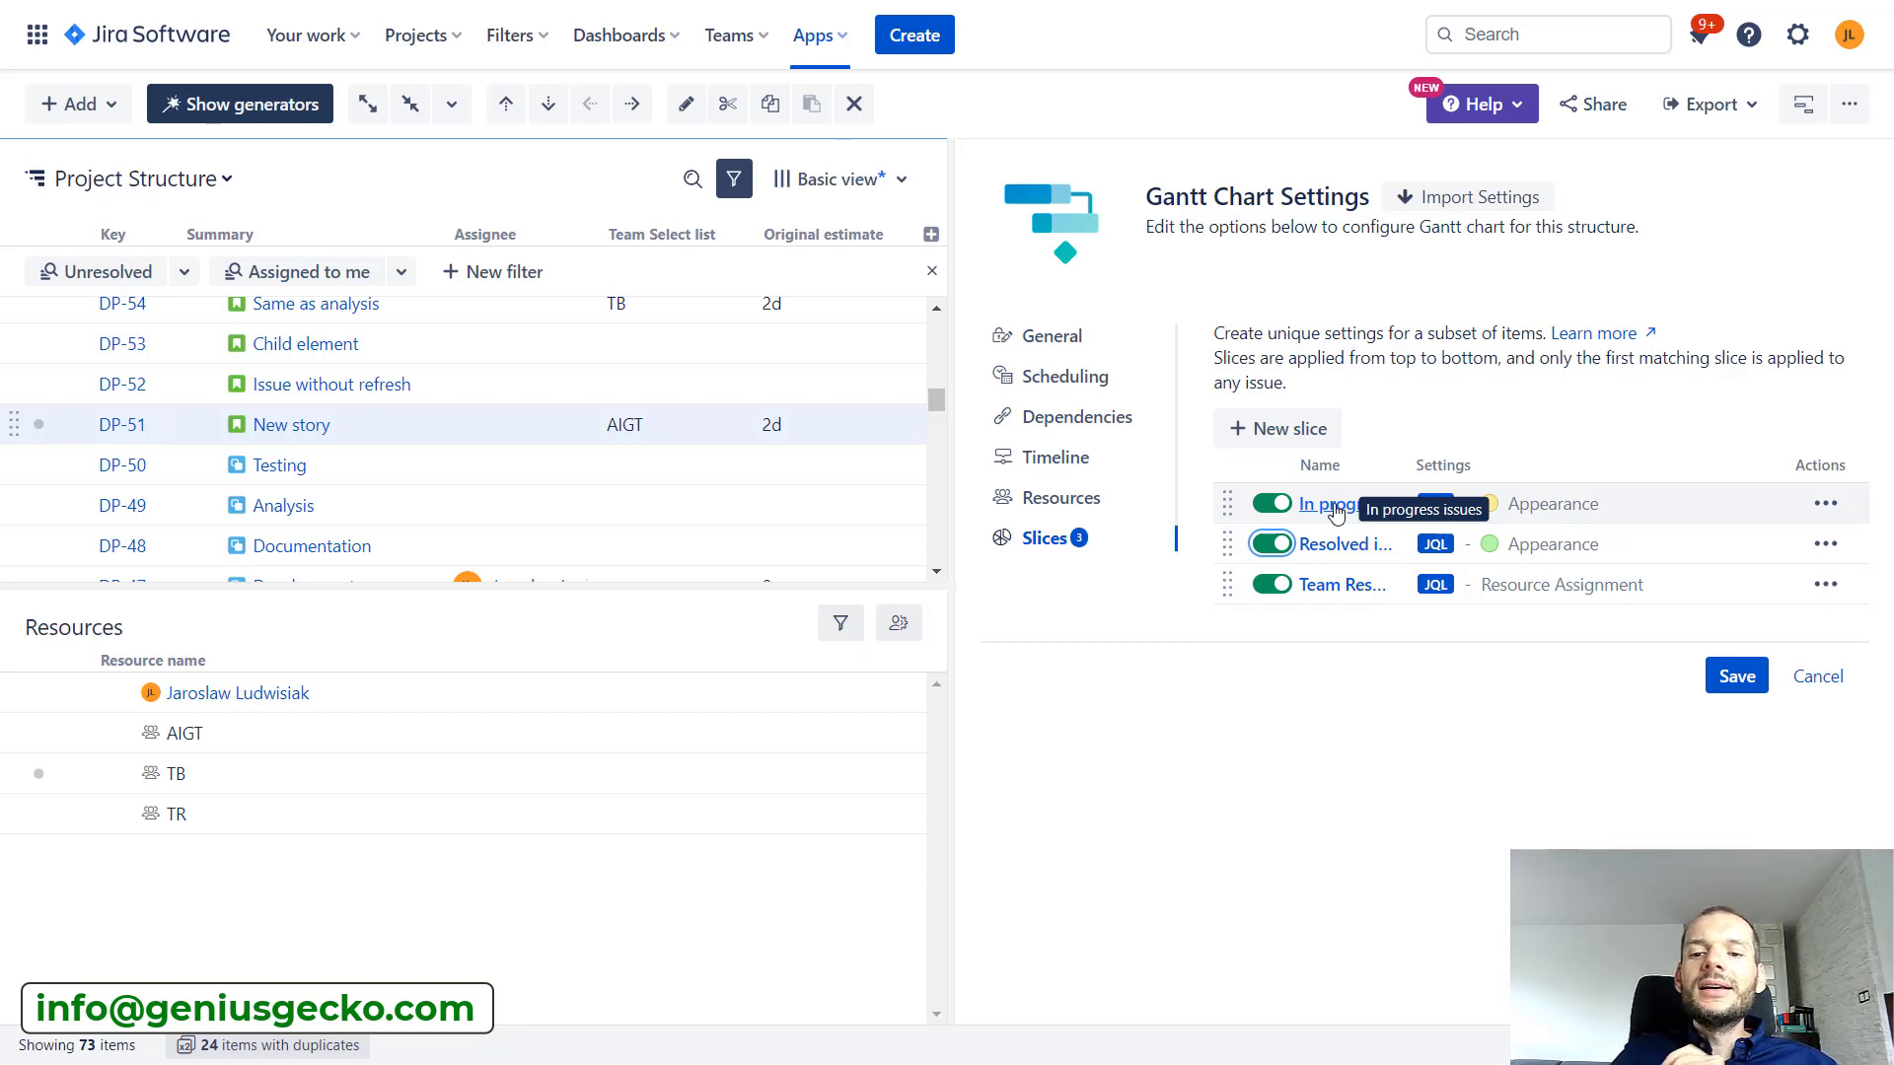
mouse_move(1228, 503)
mouse_down()
mouse_move(1230, 580)
mouse_move(1232, 494)
mouse_up()
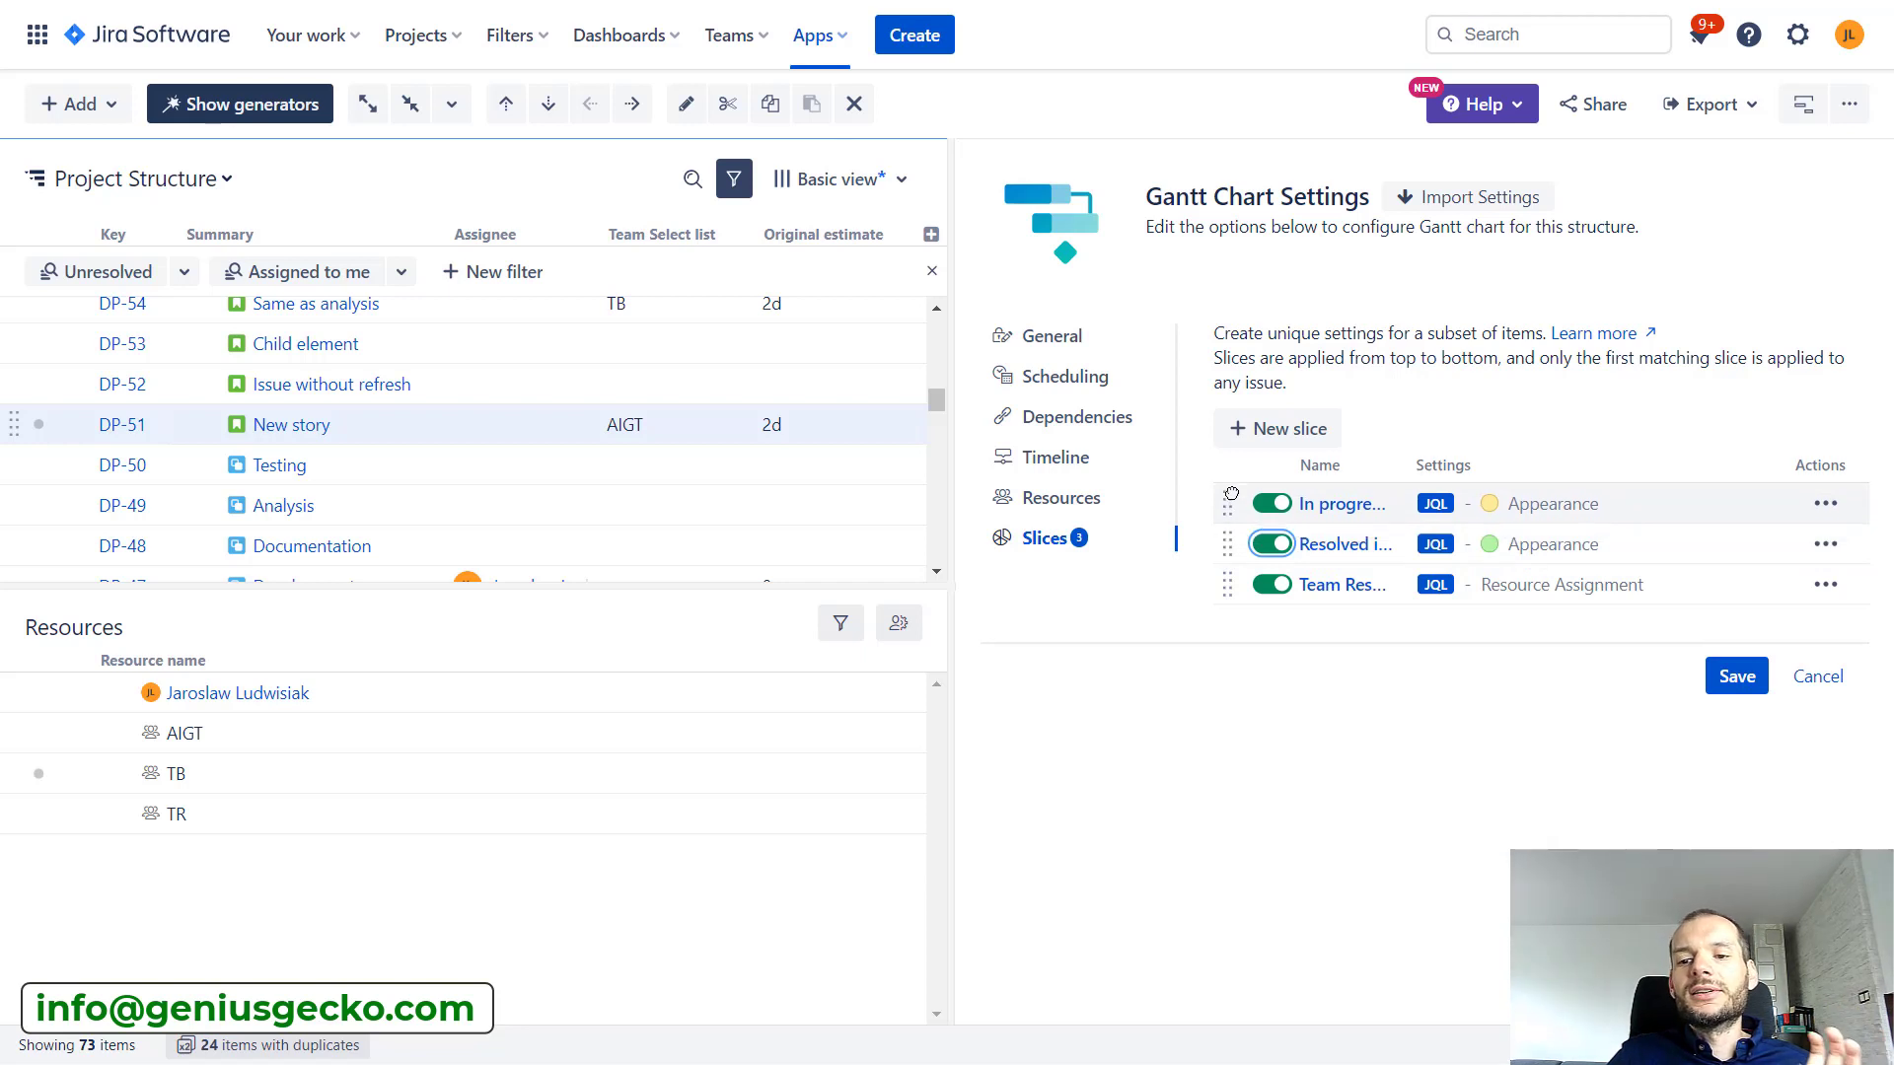